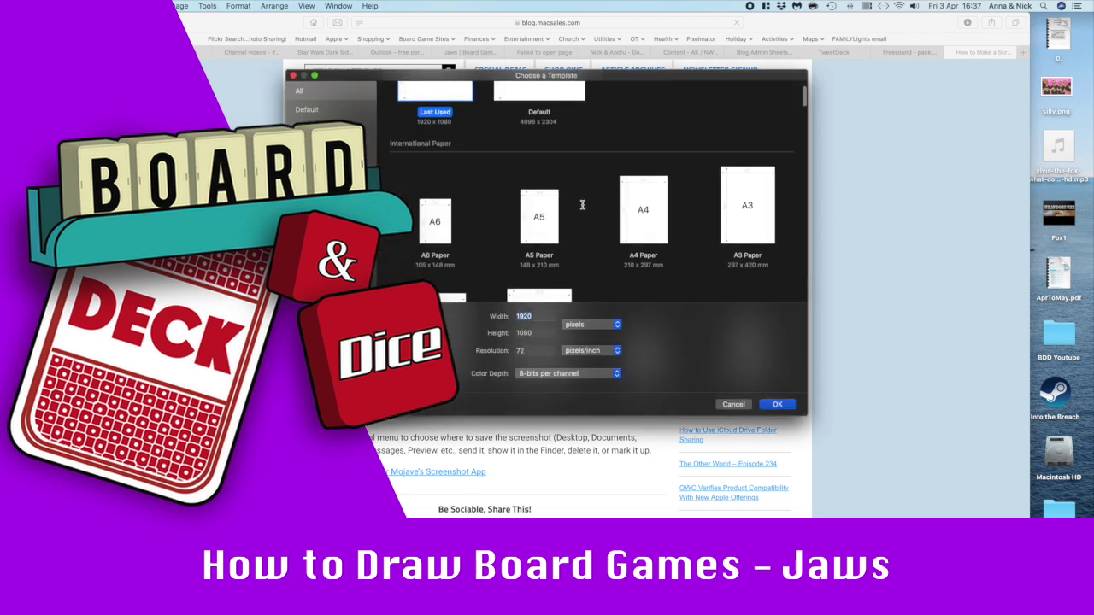
Create a blank 1920 × 1080 document from the 1080 HDTV template under Film & Video.
scroll(582, 205, "down", 6)
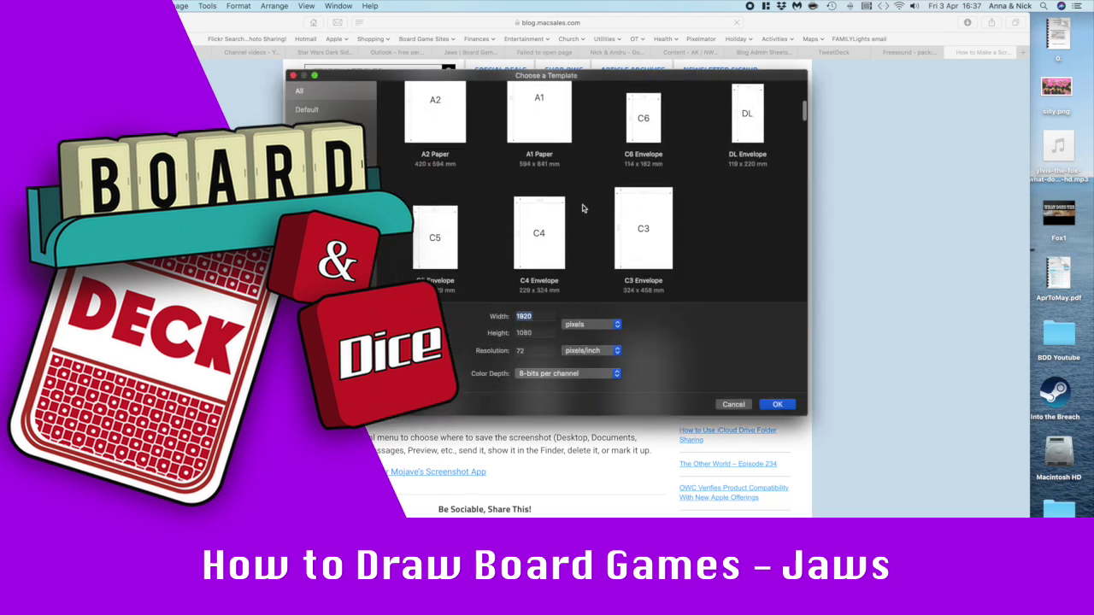
scroll(582, 207, "down", 1)
scroll(353, 210, "down", 2)
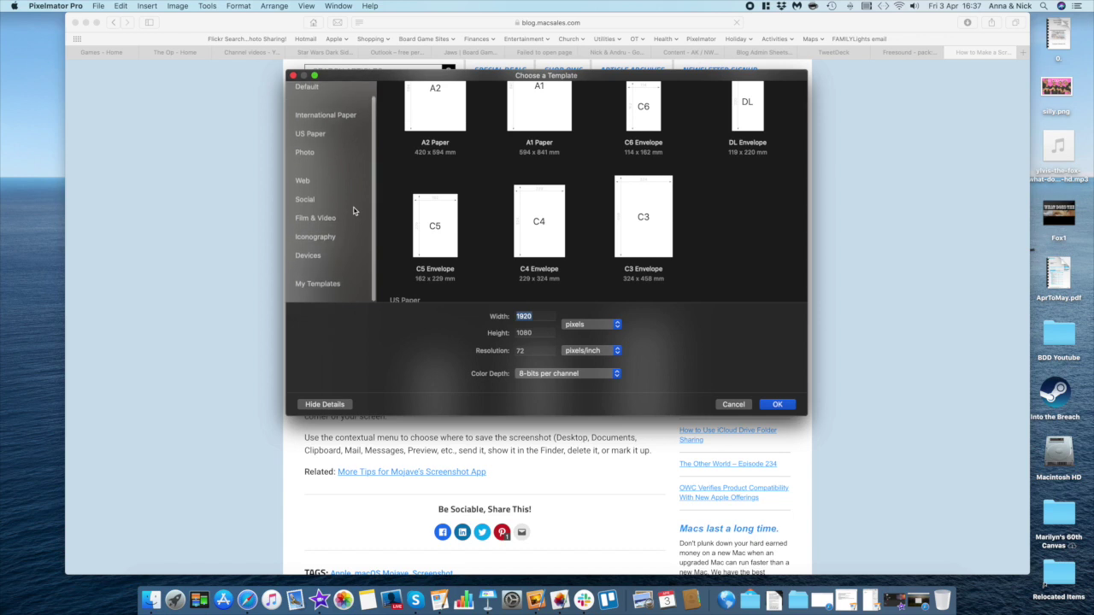
scroll(451, 219, "down", 8)
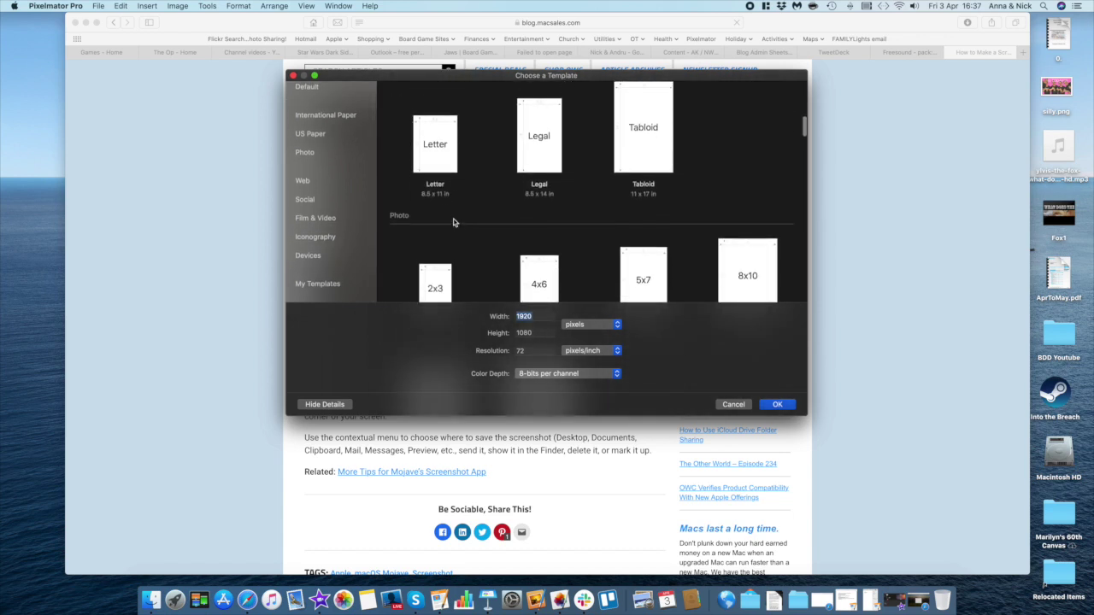
scroll(453, 222, "up", 8)
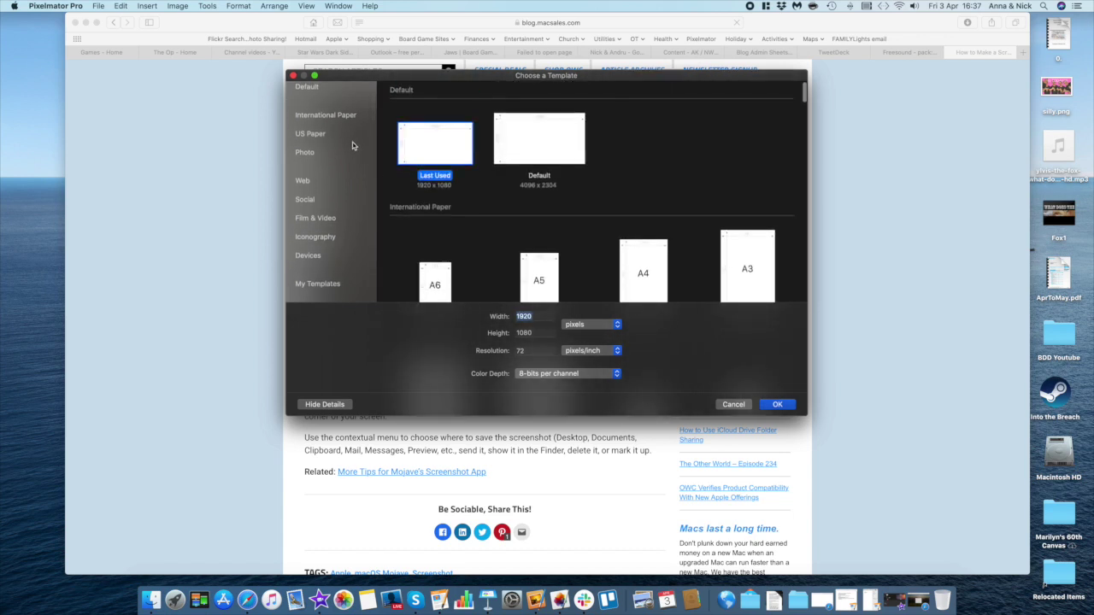
scroll(347, 145, "up", 2)
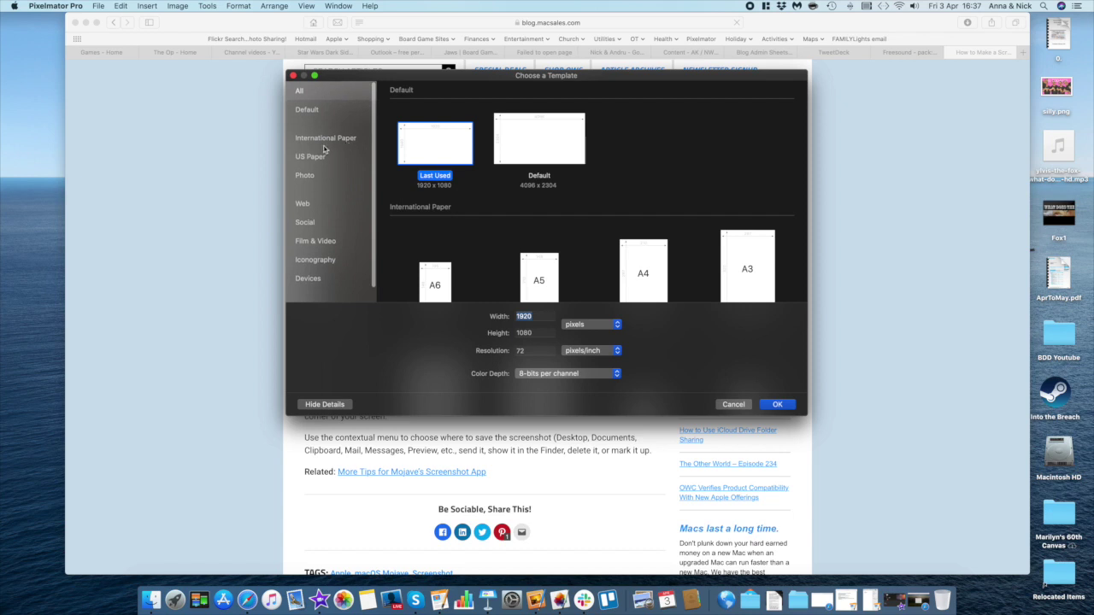
left_click(315, 208)
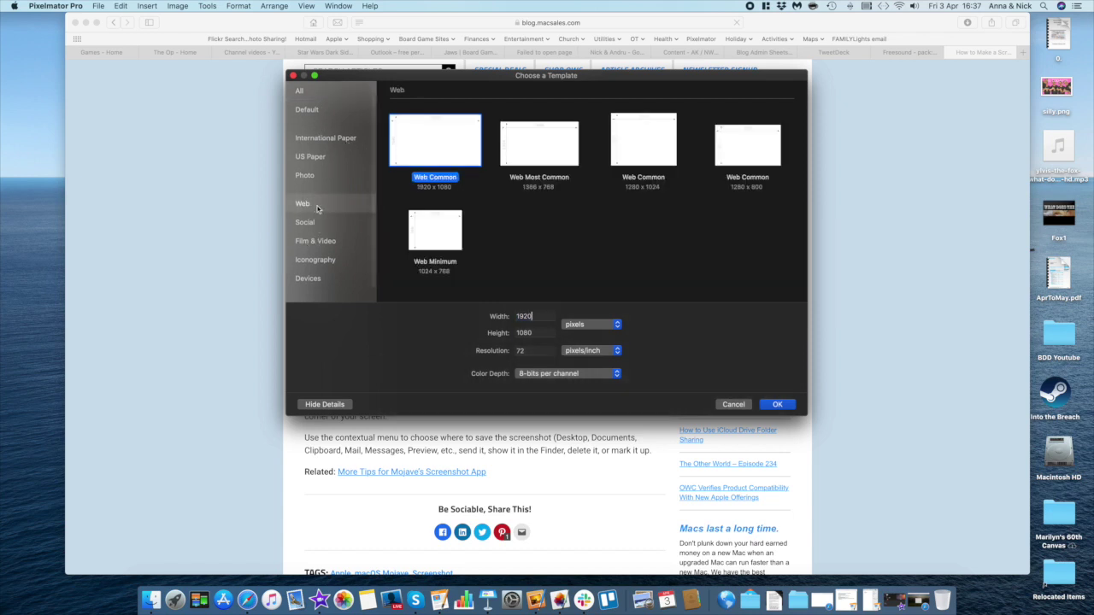
left_click(325, 242)
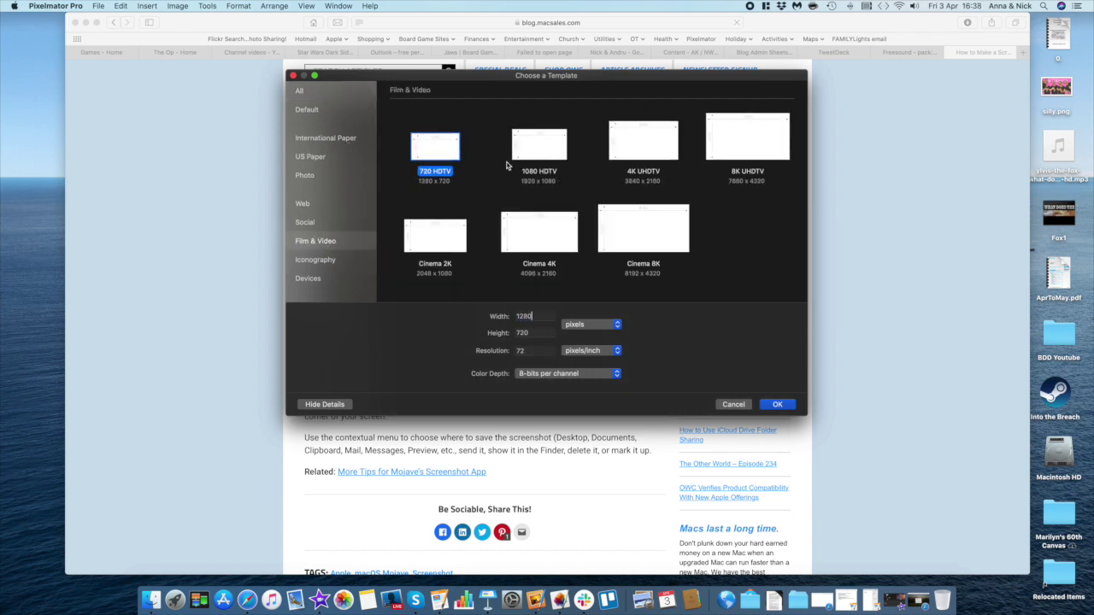
double_click(537, 150)
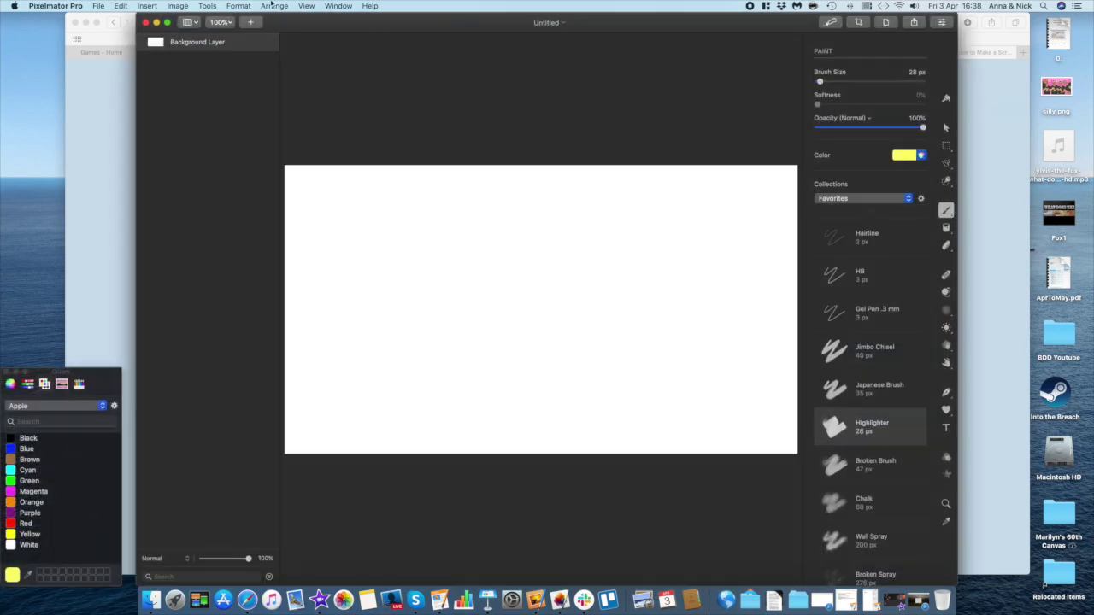
Change the canvas width from 1920 to 1080 px in Canvas Size for a square canvas.
left_click(207, 5)
mouse_move(229, 6)
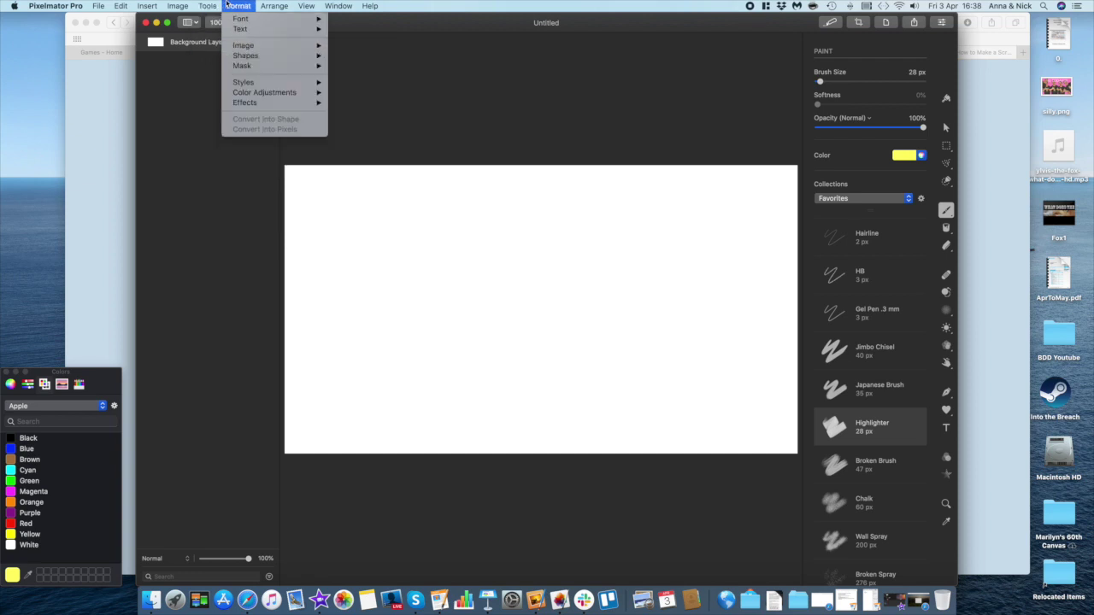
mouse_move(178, 6)
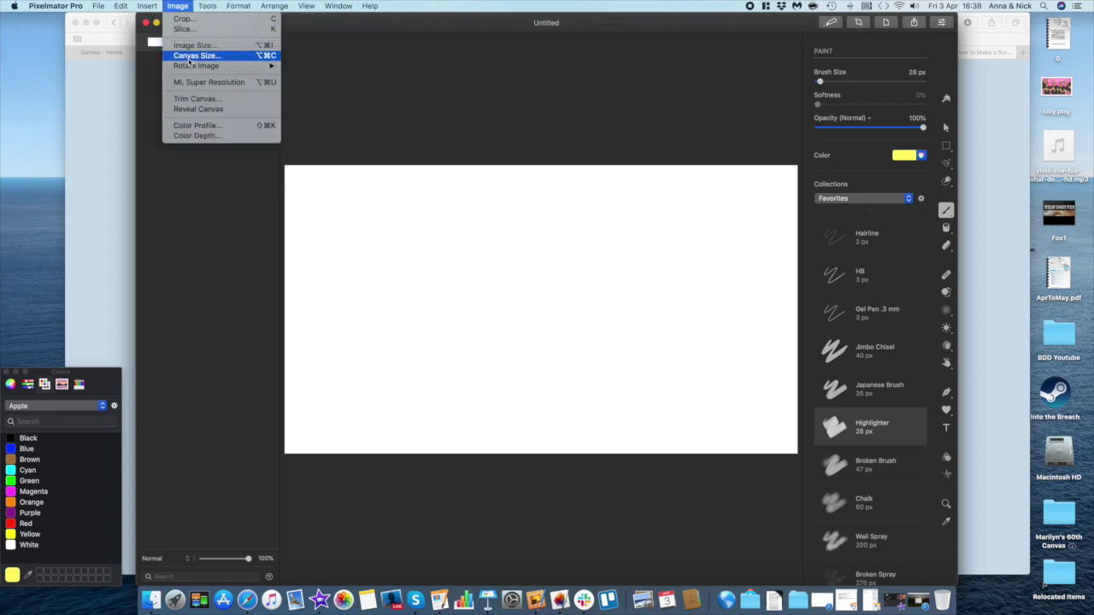
left_click(201, 44)
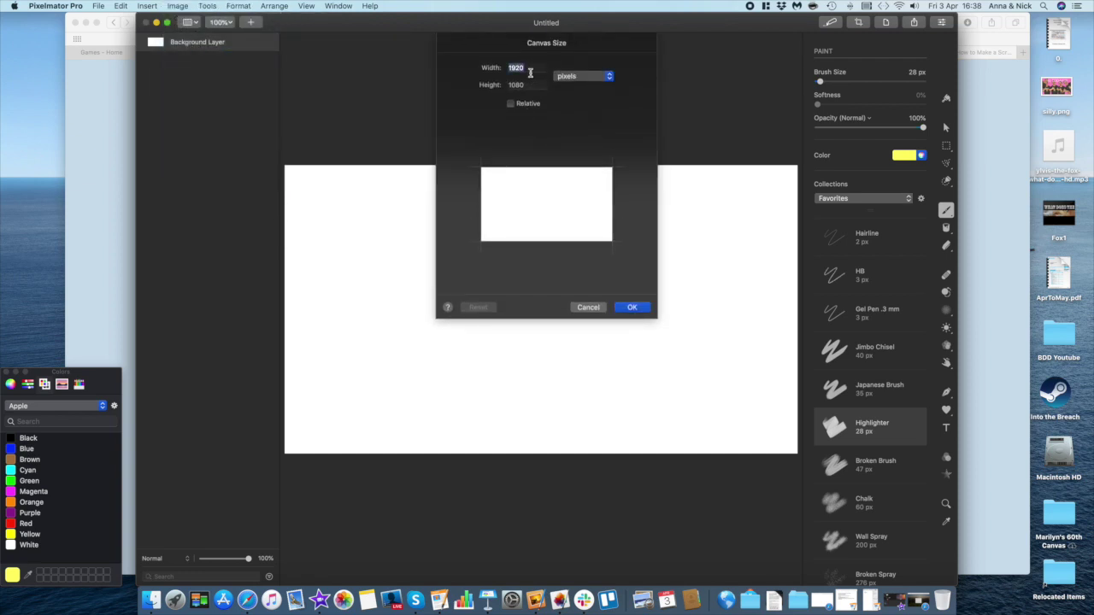
type("1080")
key("Return")
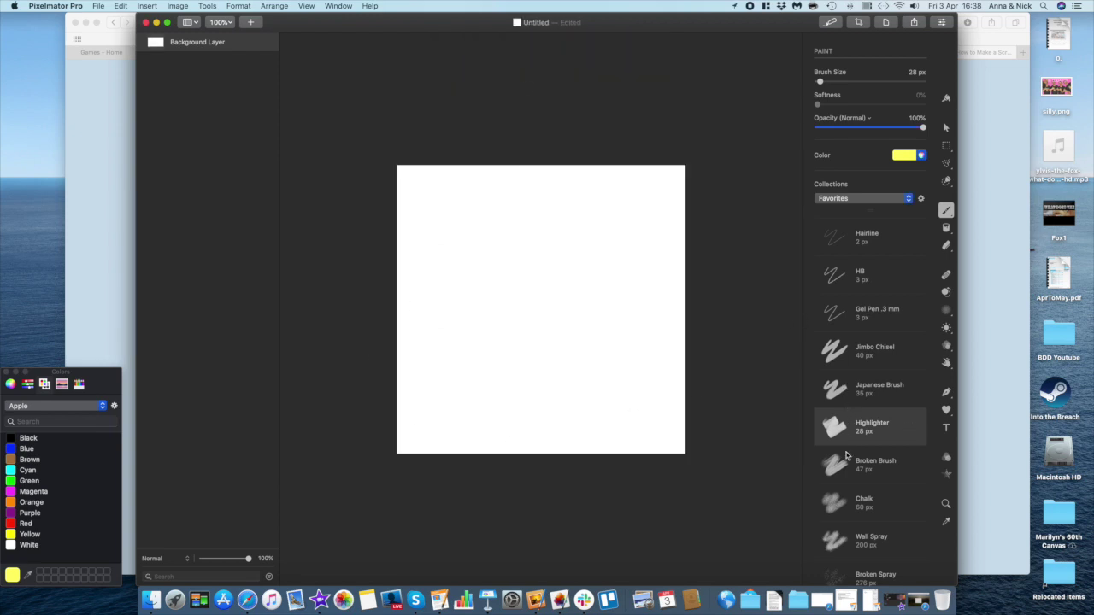
Paint the lower canvas light blue 67CFFF with the 200 px Wall Spray brush.
scroll(845, 513, "down", 1)
left_click(846, 530)
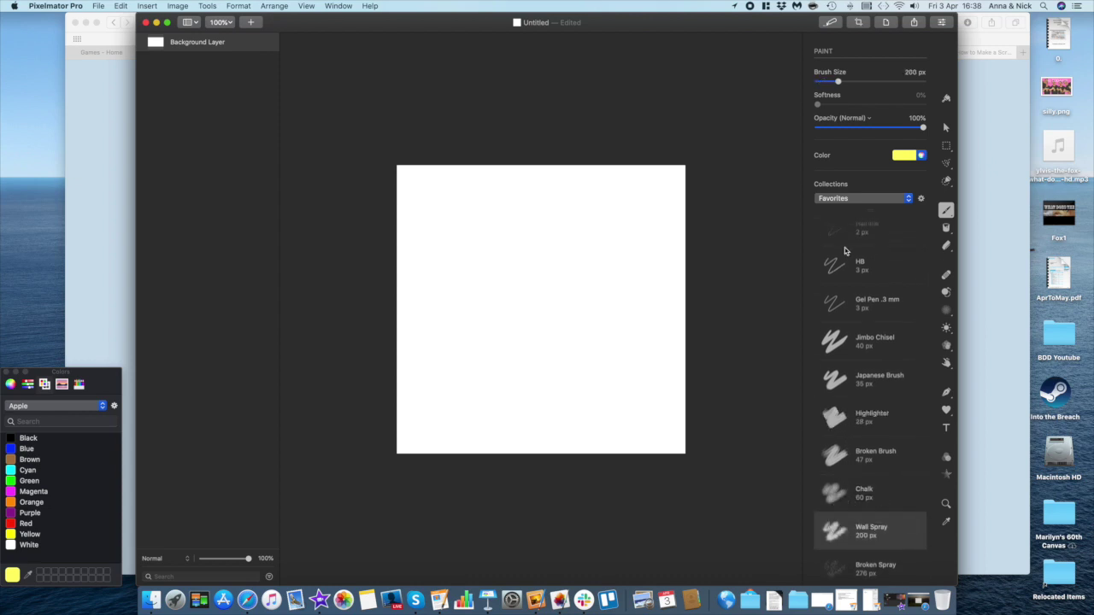
left_click(912, 155)
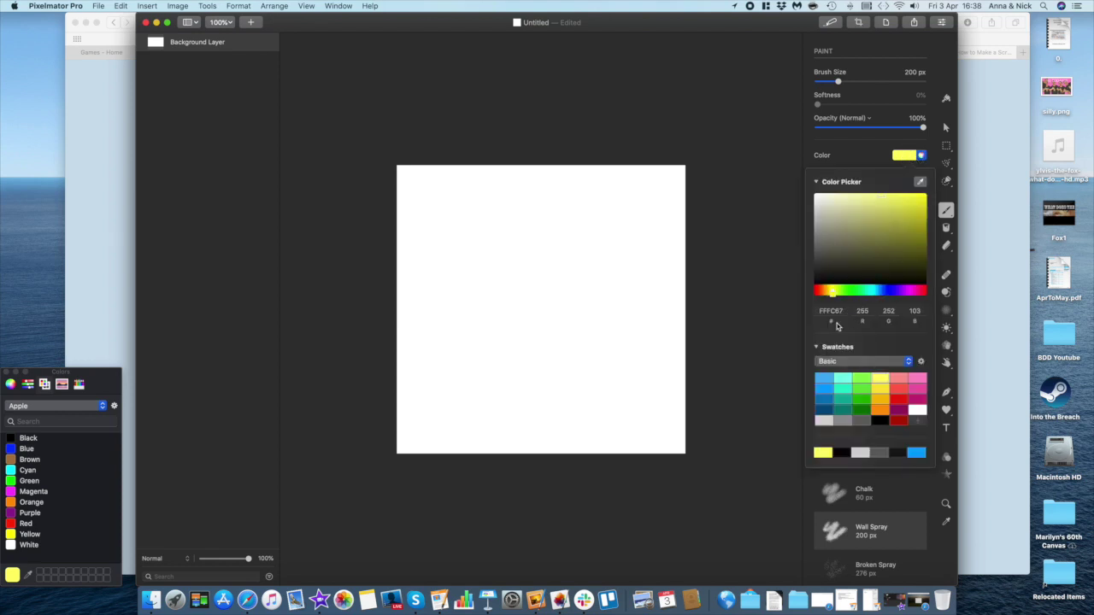
left_click(877, 292)
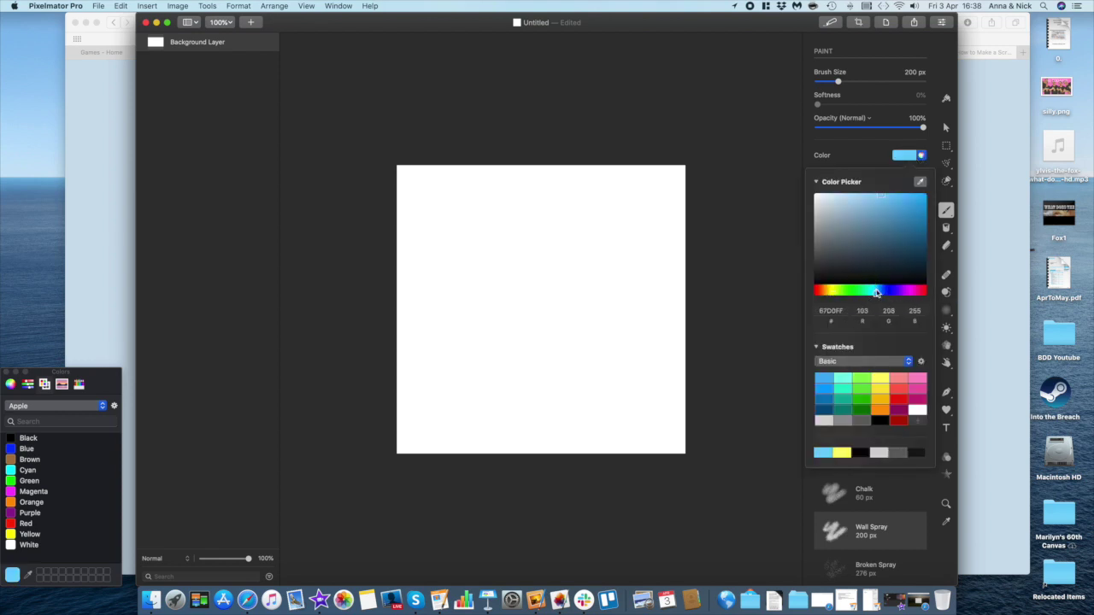
left_click_drag(876, 292, 875, 292)
left_click(912, 158)
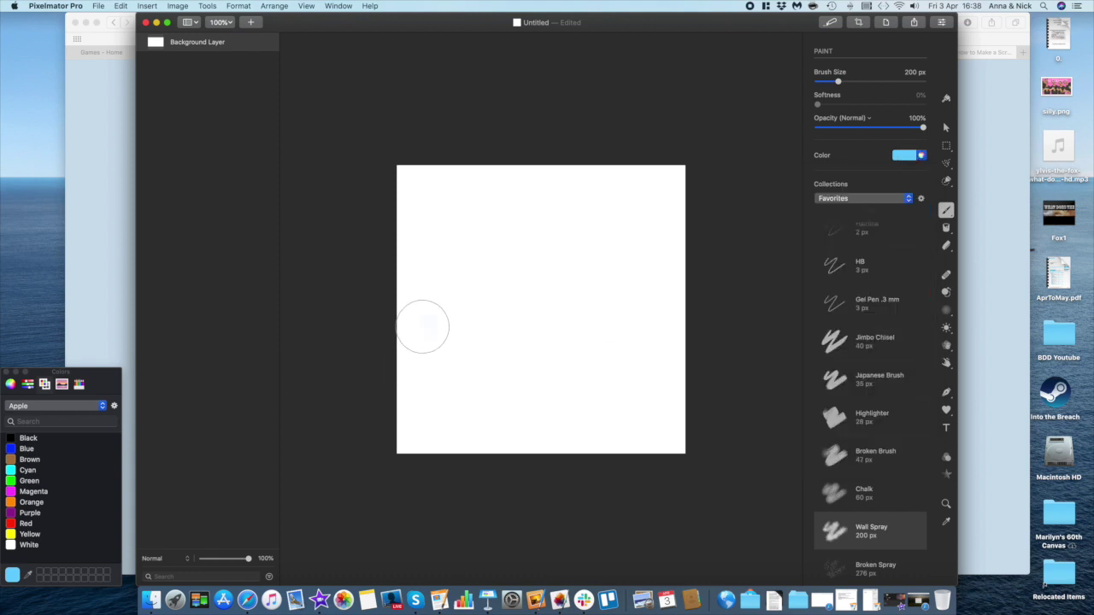
mouse_move(422, 327)
left_mouse_down()
mouse_move(557, 317)
mouse_move(676, 337)
mouse_move(577, 366)
mouse_move(462, 361)
mouse_move(435, 395)
mouse_move(656, 430)
mouse_move(571, 446)
mouse_move(434, 434)
mouse_move(414, 413)
mouse_move(389, 343)
mouse_move(398, 435)
mouse_move(628, 444)
mouse_move(675, 401)
mouse_move(522, 384)
mouse_move(547, 409)
mouse_move(738, 419)
left_mouse_up()
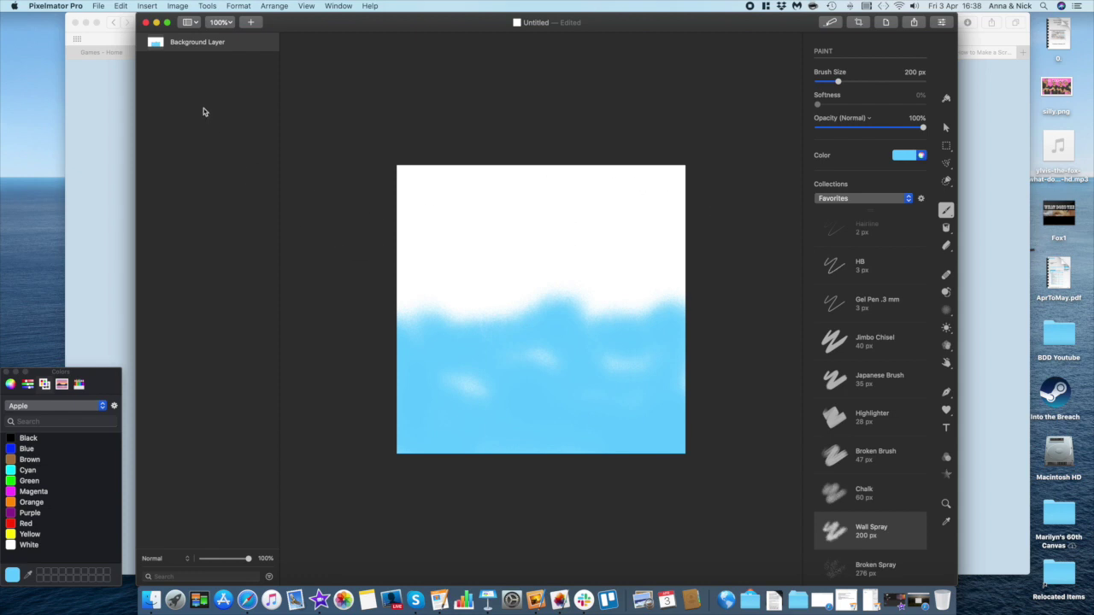
Duplicate the Background Layer, try reordering the two layers, then undo the duplication.
right_click(235, 49)
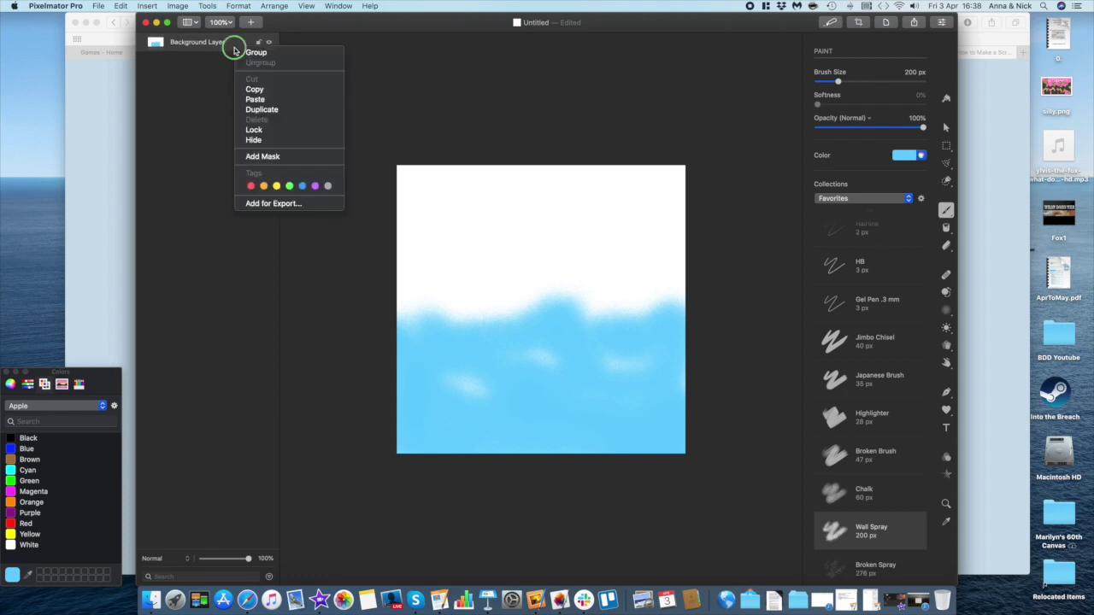
left_click(267, 112)
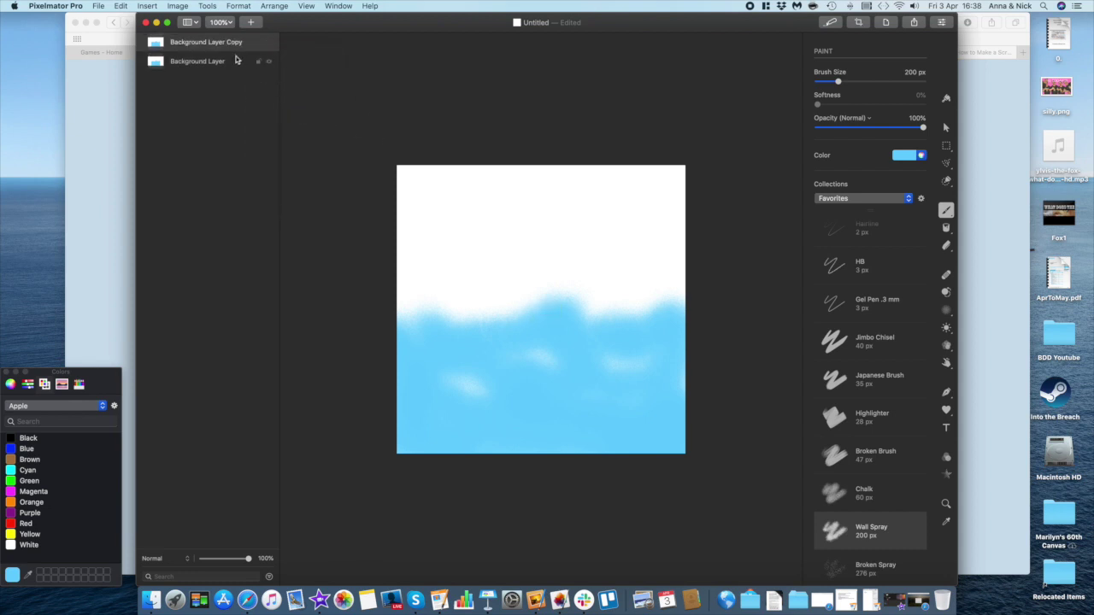
left_click_drag(221, 47, 199, 51)
left_click(194, 60)
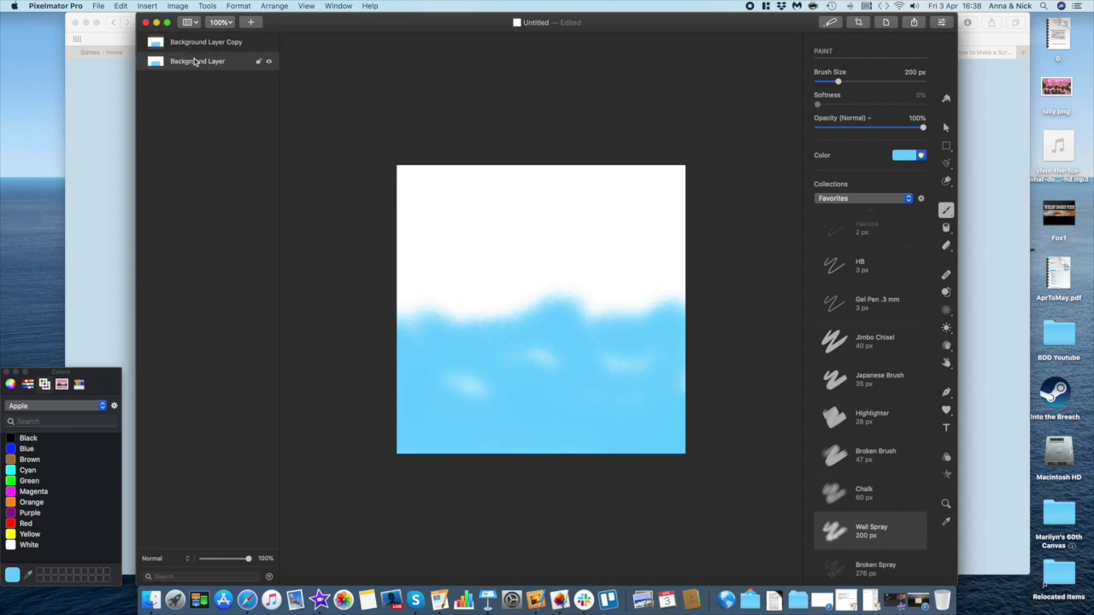
left_click_drag(194, 62, 195, 41)
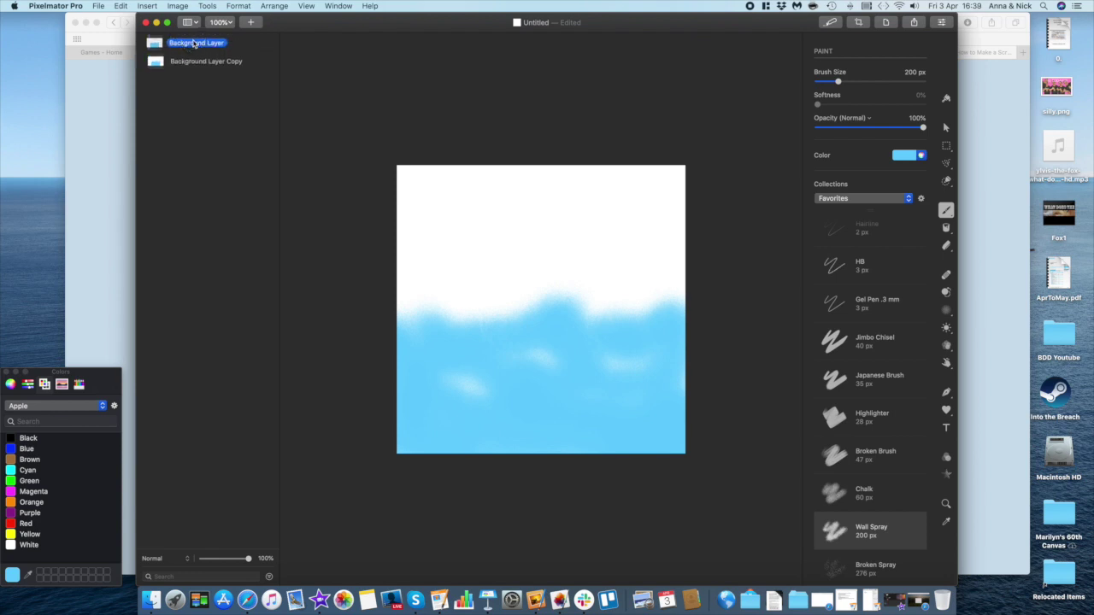
left_click(194, 65)
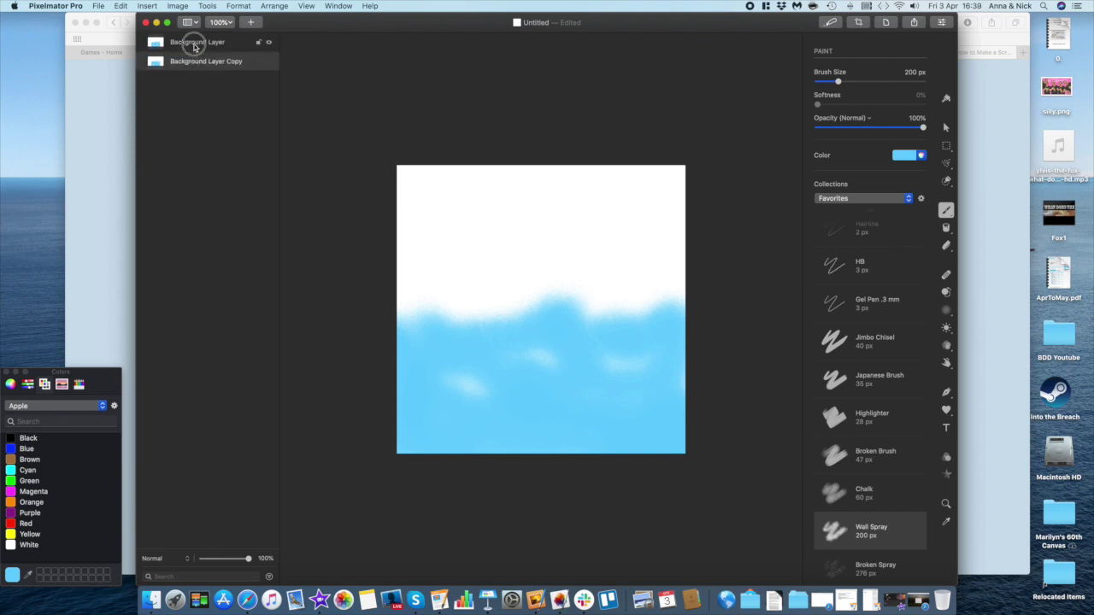
key("super+z")
key("super+z")
key("super+z")
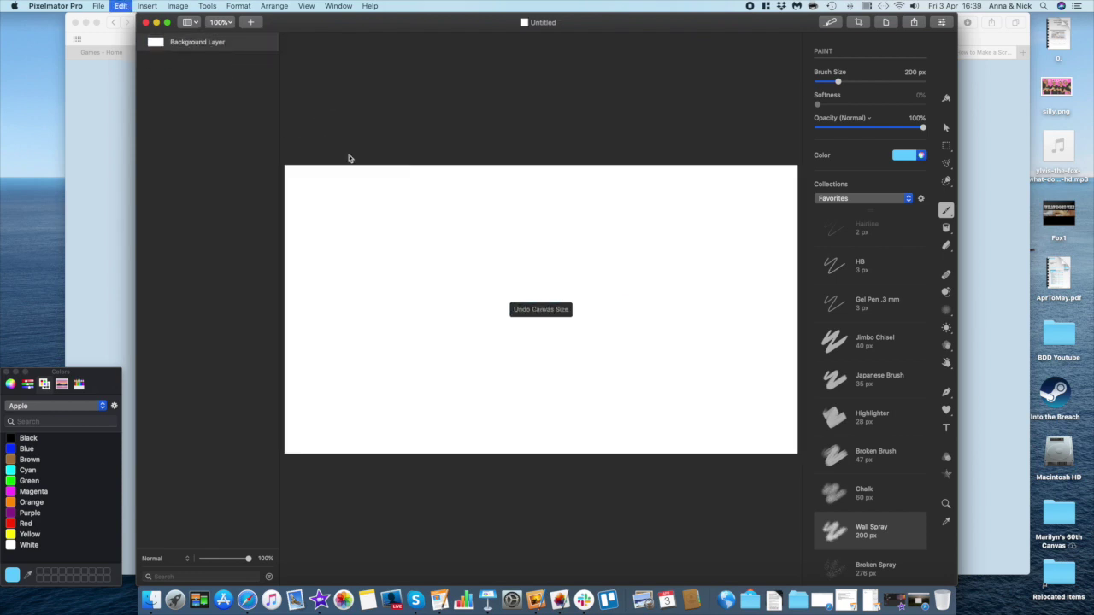
Reapply Canvas Size with width 1080 to keep the canvas square.
left_click(148, 6)
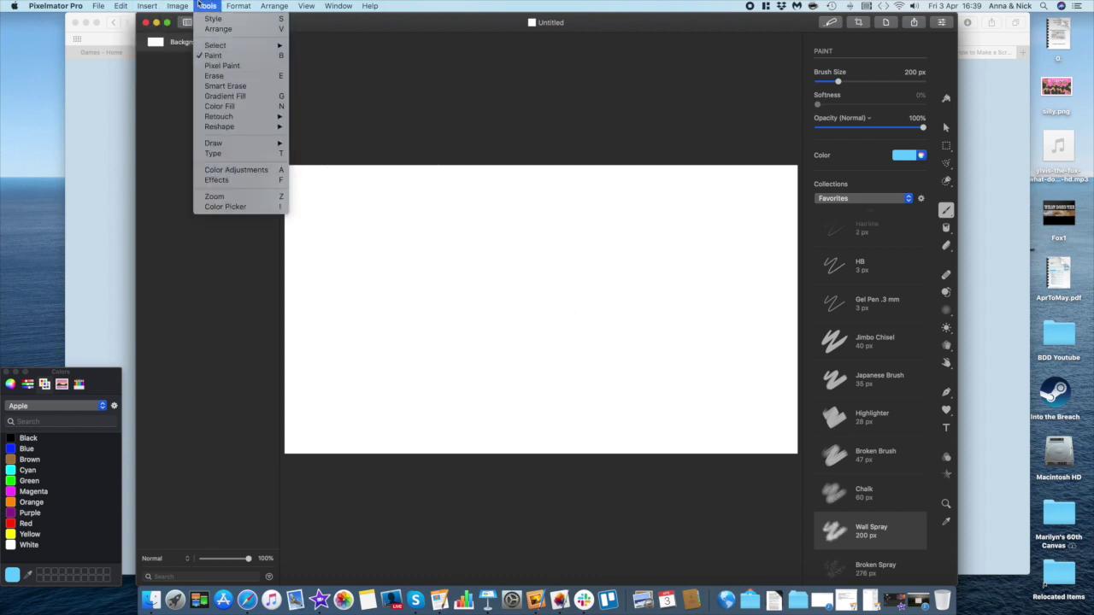
left_click(222, 53)
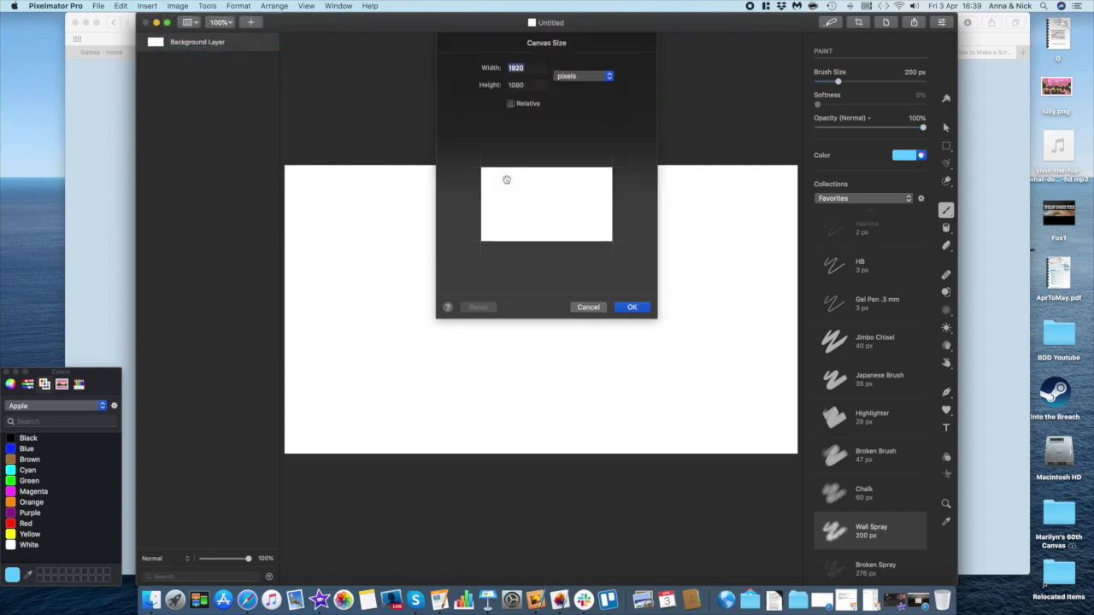
type("1080")
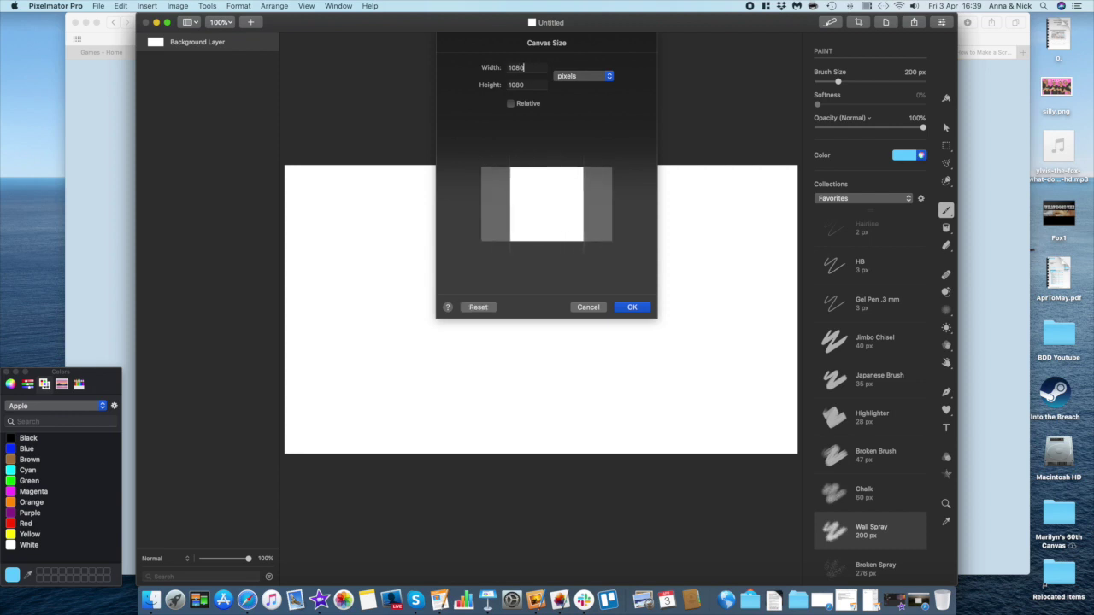
key("Return")
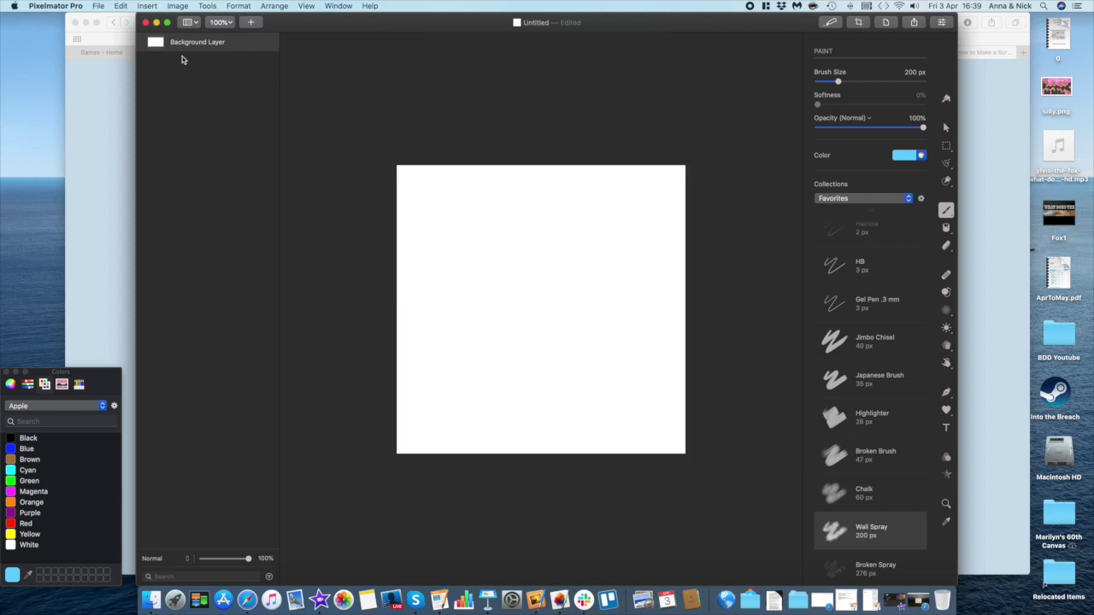
right_click(189, 46)
Add a new empty layer and paint light-blue sea on it.
left_click(253, 21)
left_click(254, 21)
left_click(259, 35)
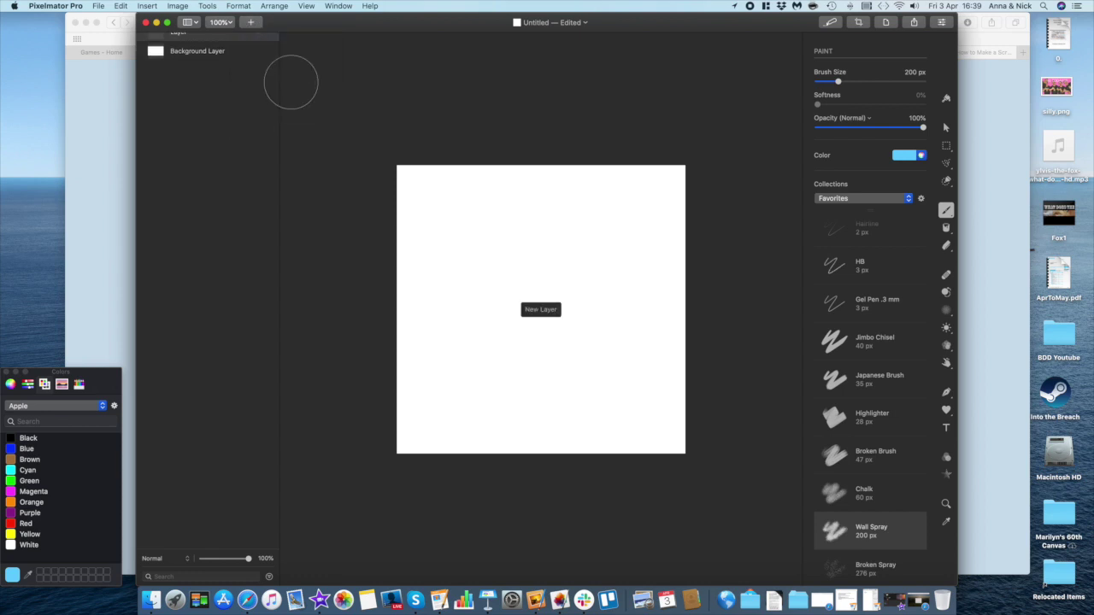
mouse_move(415, 319)
left_mouse_down()
mouse_move(439, 346)
mouse_move(583, 342)
mouse_move(659, 323)
mouse_move(675, 372)
mouse_move(667, 429)
mouse_move(533, 421)
mouse_move(395, 440)
mouse_move(426, 337)
mouse_move(412, 354)
mouse_move(407, 319)
mouse_move(406, 353)
mouse_move(517, 382)
mouse_move(623, 368)
mouse_move(683, 435)
mouse_move(679, 442)
mouse_move(690, 344)
mouse_move(649, 400)
mouse_move(637, 391)
mouse_move(641, 370)
mouse_move(609, 429)
mouse_move(564, 402)
mouse_move(516, 441)
mouse_move(482, 432)
mouse_move(517, 447)
mouse_move(434, 436)
mouse_move(443, 391)
mouse_move(618, 389)
mouse_move(540, 359)
left_mouse_up()
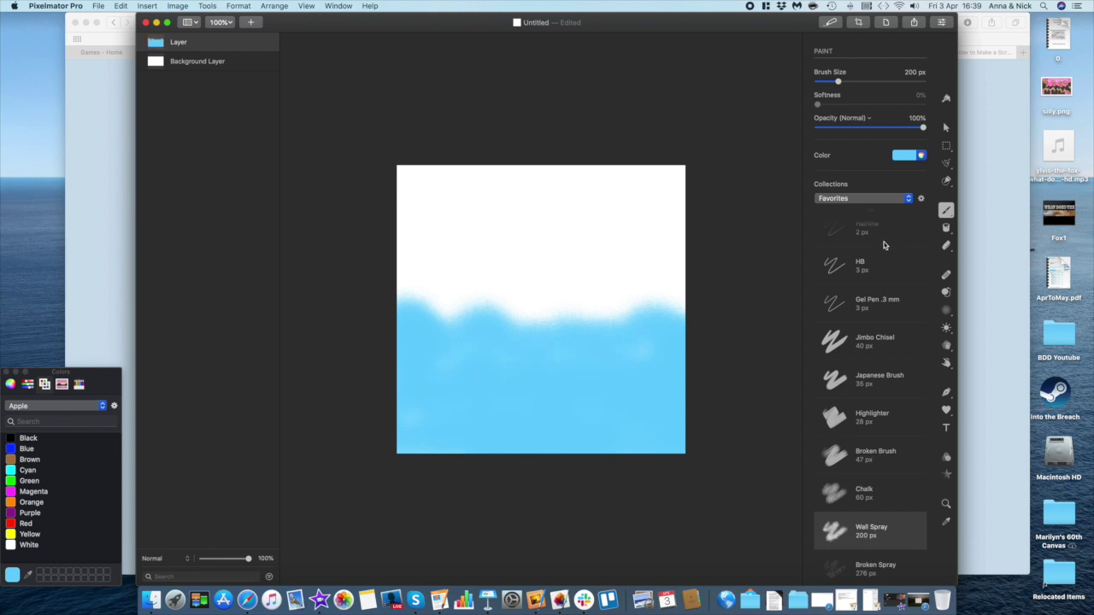
Paint blue-purple 6788FF wave streaks and dabs across the sea with an 82 px brush.
left_click(911, 157)
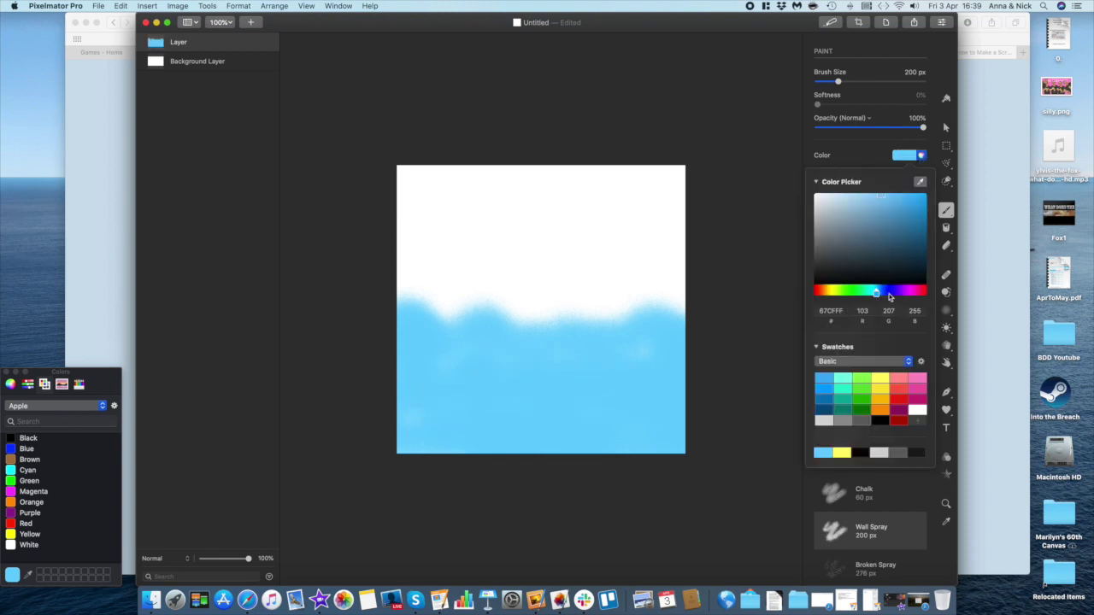
left_click(884, 292)
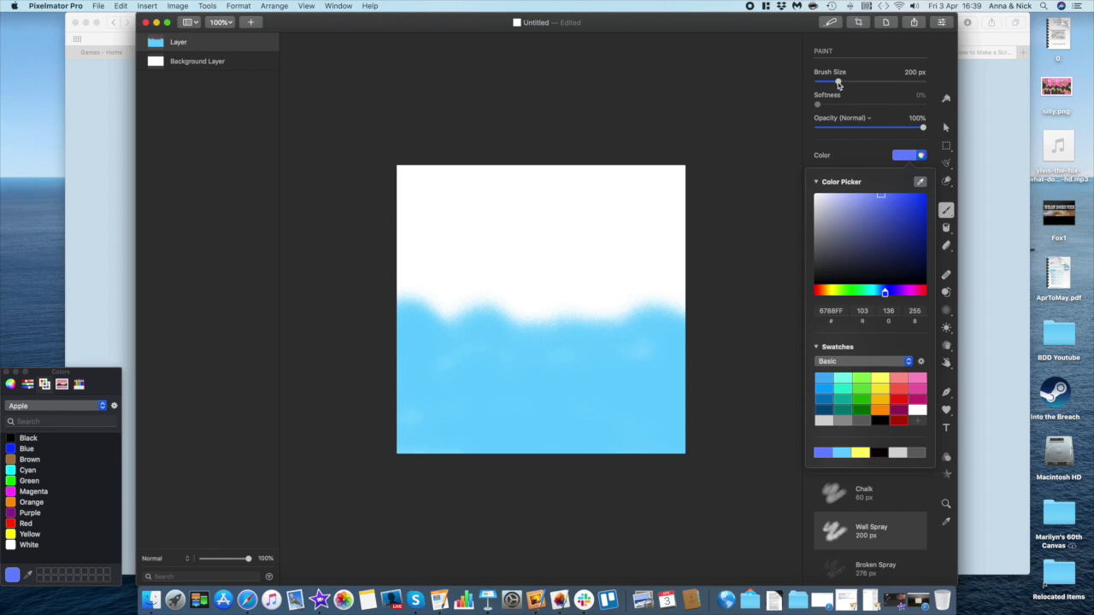
left_click_drag(839, 83, 826, 82)
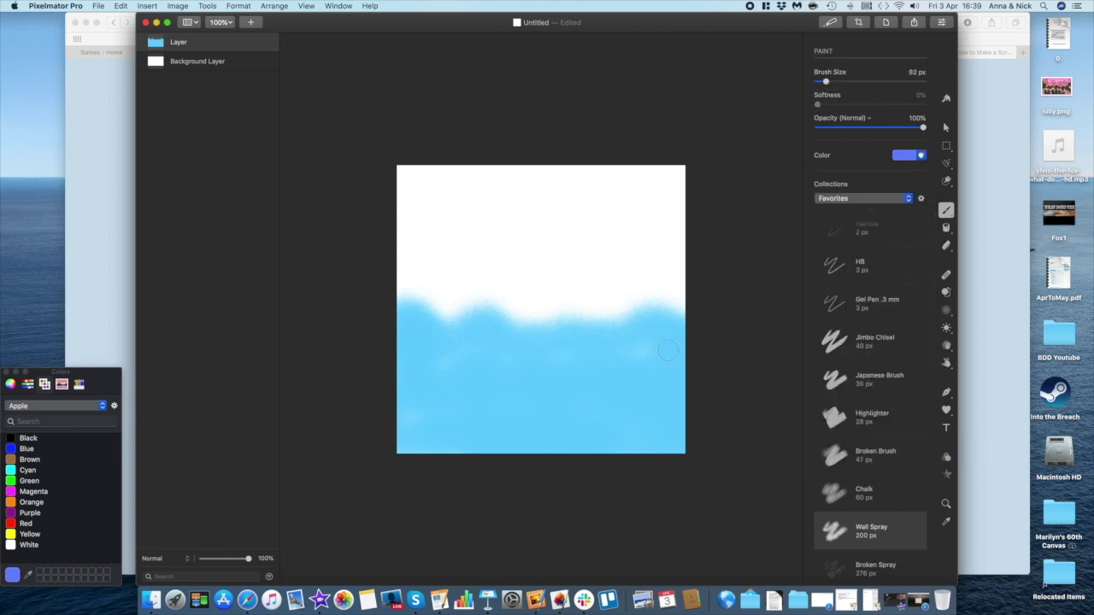
left_click_drag(668, 350, 633, 346)
mouse_move(506, 349)
left_mouse_down()
mouse_move(460, 358)
mouse_move(528, 362)
mouse_move(634, 340)
left_mouse_up()
left_click(578, 391)
mouse_move(513, 382)
left_mouse_down()
mouse_move(444, 395)
mouse_move(478, 412)
left_mouse_up()
left_click_drag(651, 421, 594, 434)
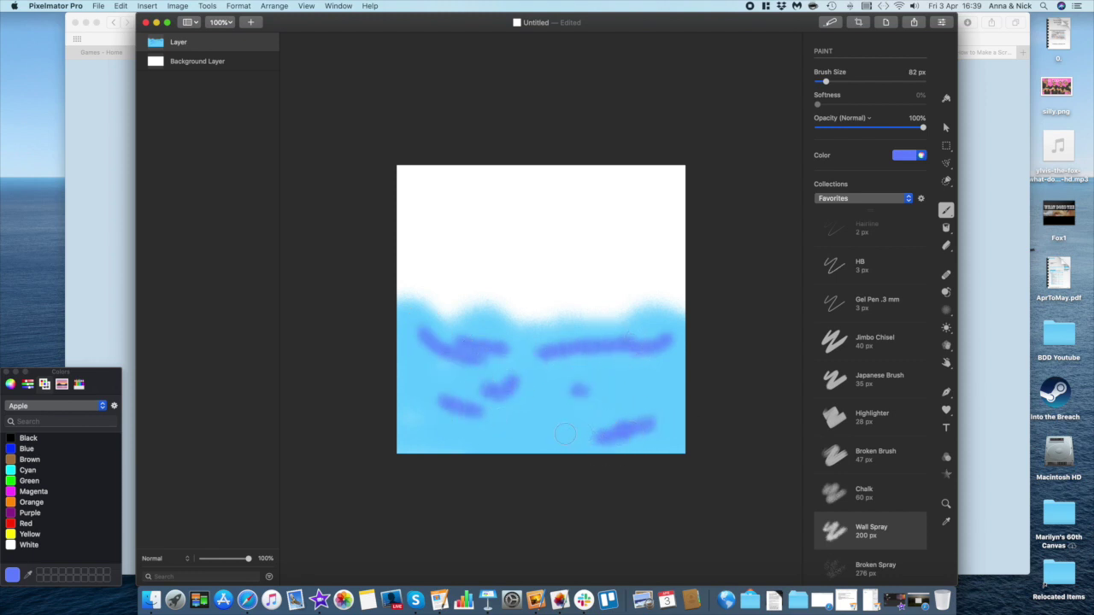
left_click(556, 433)
left_click(525, 429)
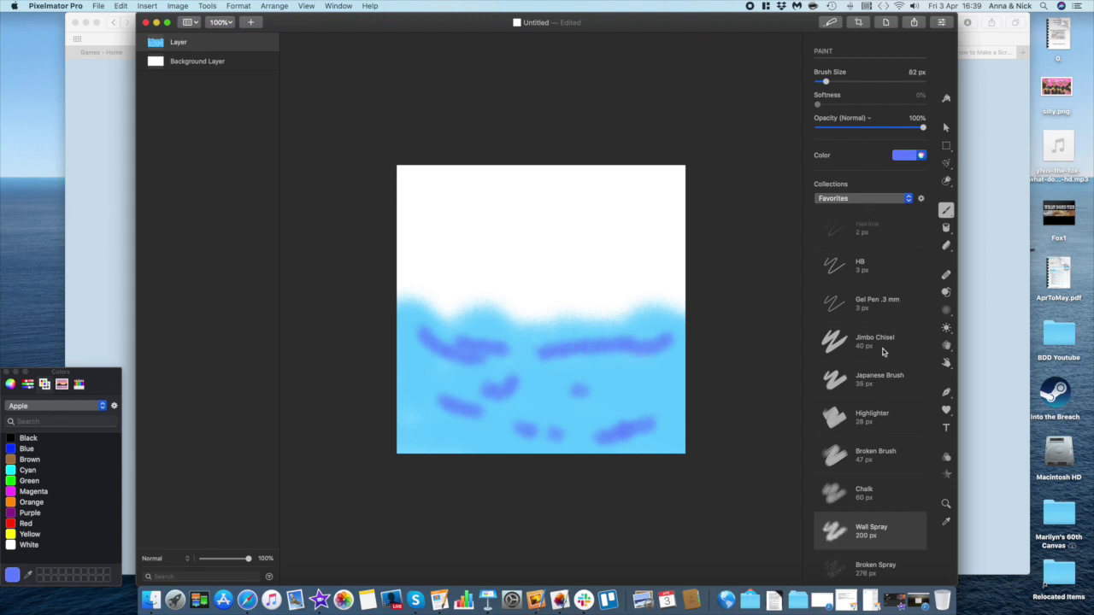
Switch to the Gel Pen .3 mm brush in grey.
left_click(857, 301)
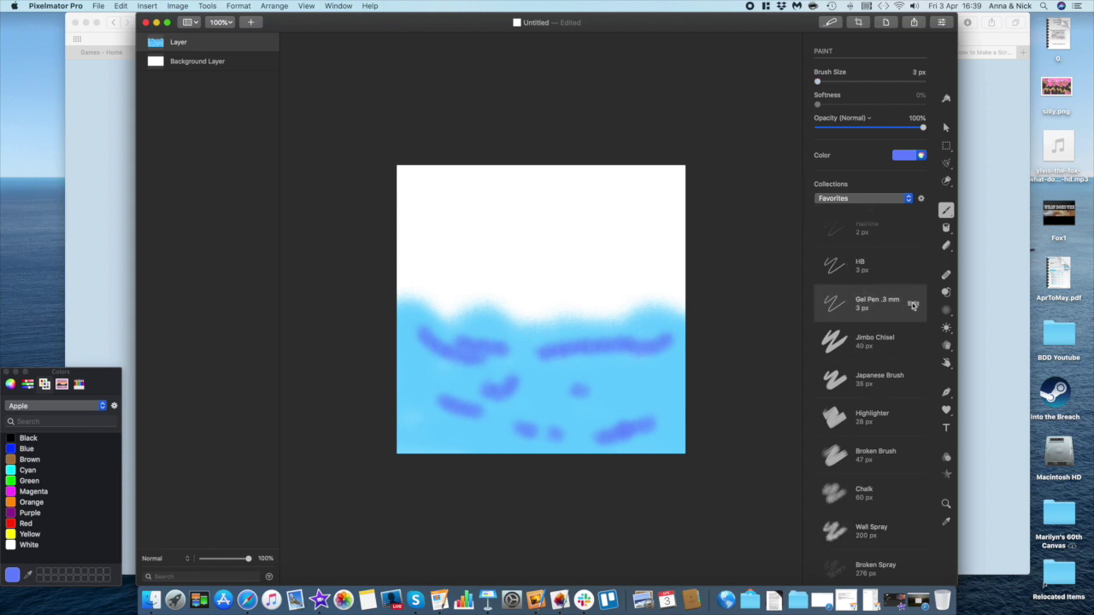
left_click(909, 156)
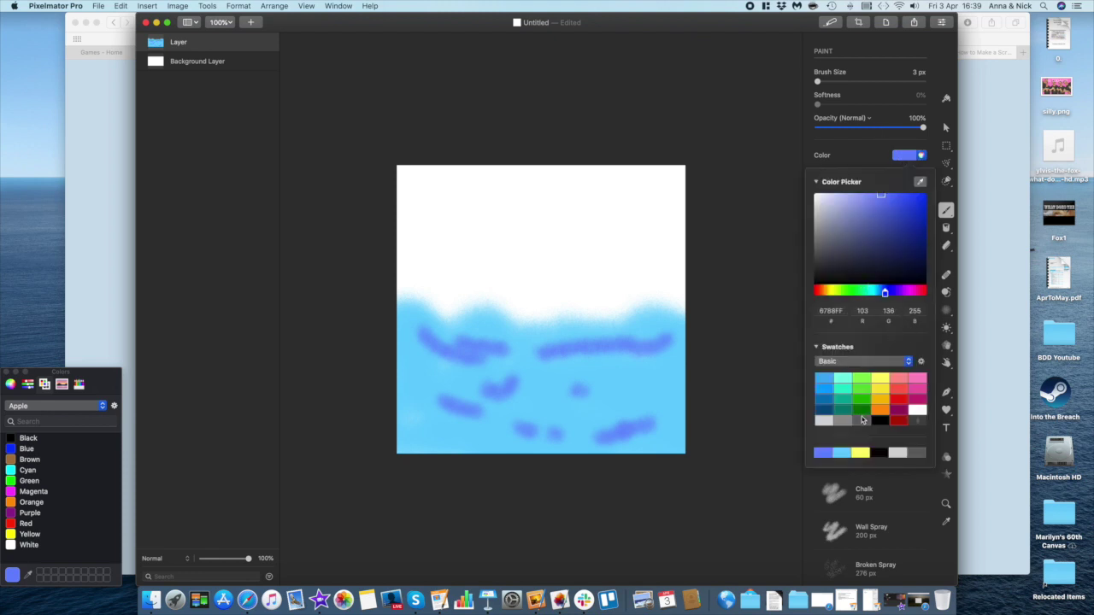
left_click(862, 419)
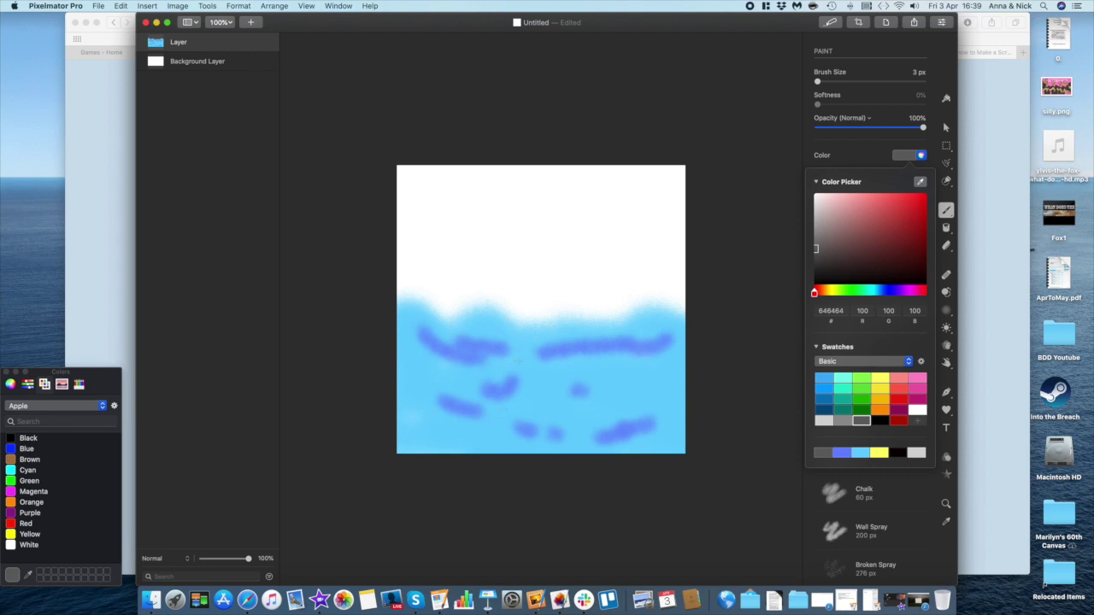
Draw the grey shark-head arch up from the sea bottom, redraw it, and add the inner jaw curve.
mouse_move(472, 453)
left_mouse_down()
mouse_move(519, 365)
mouse_move(540, 354)
mouse_move(565, 456)
left_mouse_up()
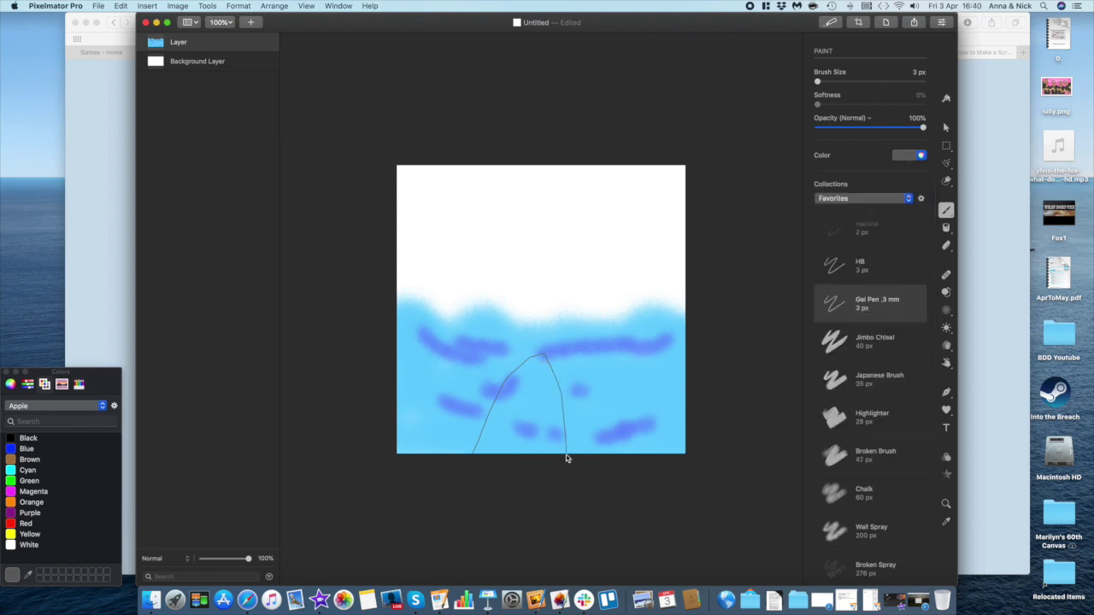
key("super+z")
mouse_move(459, 447)
left_mouse_down()
mouse_move(483, 390)
mouse_move(528, 347)
mouse_move(569, 380)
mouse_move(593, 451)
left_mouse_up()
left_click_drag(501, 407, 488, 418)
mouse_move(479, 422)
left_mouse_down()
mouse_move(515, 377)
mouse_move(545, 374)
mouse_move(570, 427)
mouse_move(545, 400)
mouse_move(500, 410)
left_mouse_up()
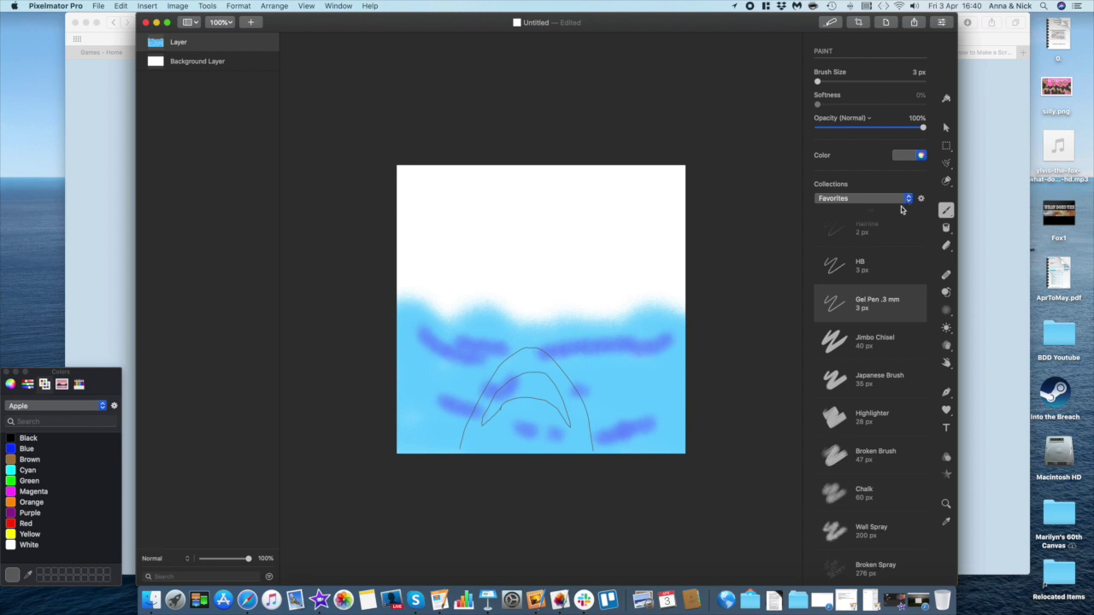
left_click(913, 157)
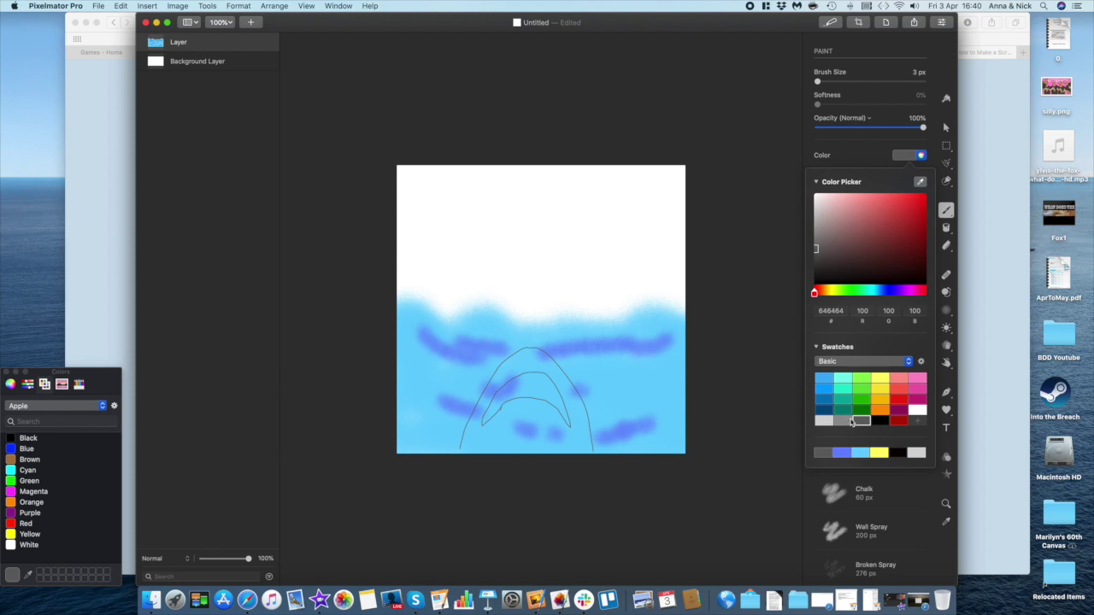
Pick a very pale pink and draw a zigzag row of teeth along the shark's jaw.
left_click(917, 411)
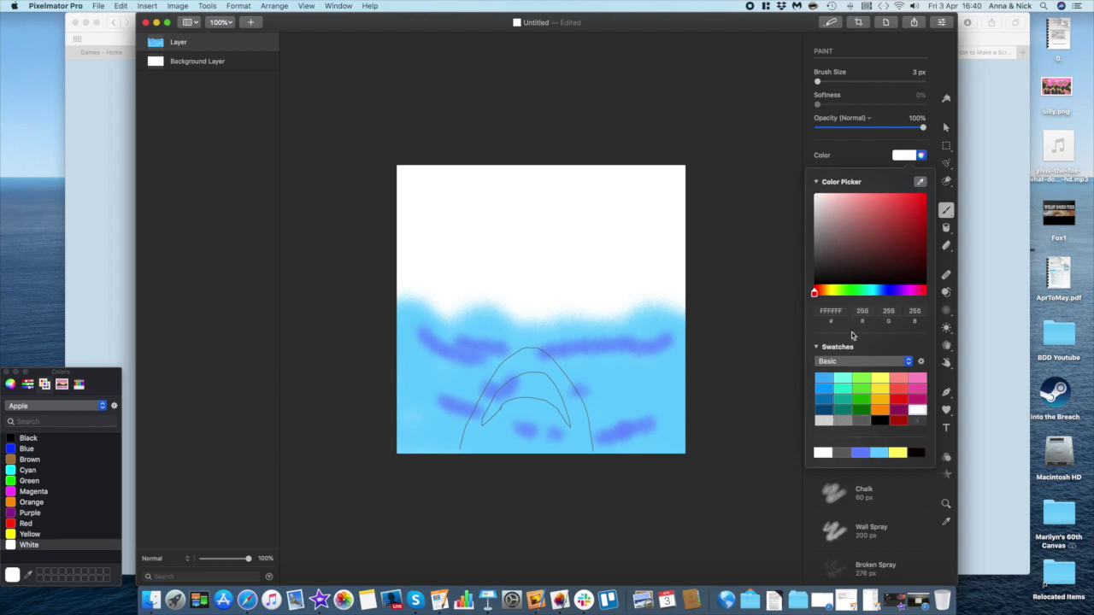
left_click(823, 199)
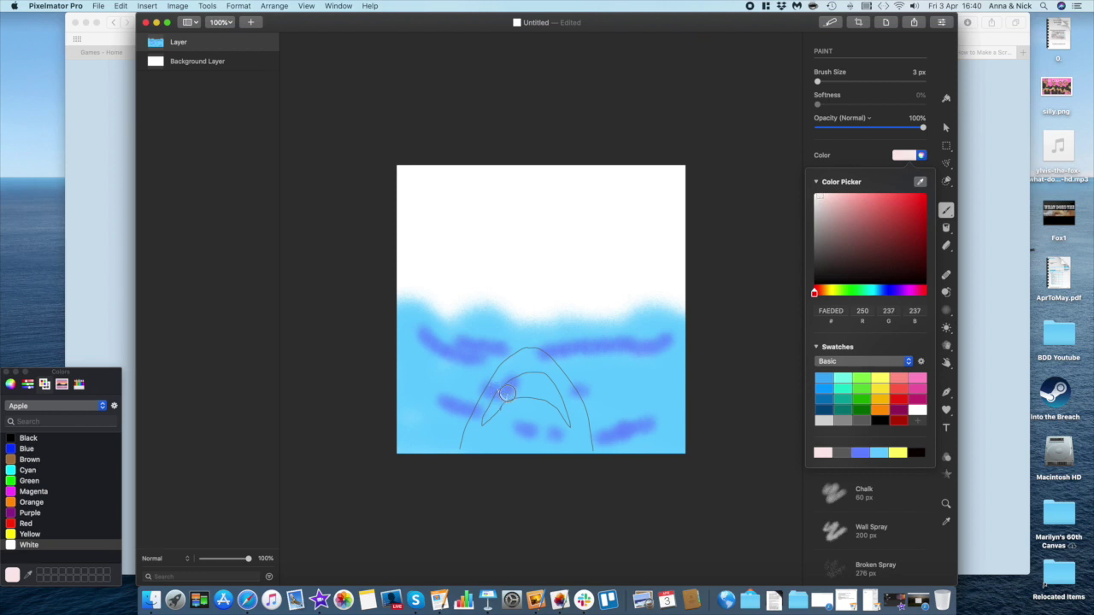
mouse_move(507, 383)
left_mouse_down()
mouse_move(518, 395)
mouse_move(525, 374)
mouse_move(529, 392)
mouse_move(548, 376)
mouse_move(541, 389)
mouse_move(547, 377)
mouse_move(568, 422)
left_mouse_up()
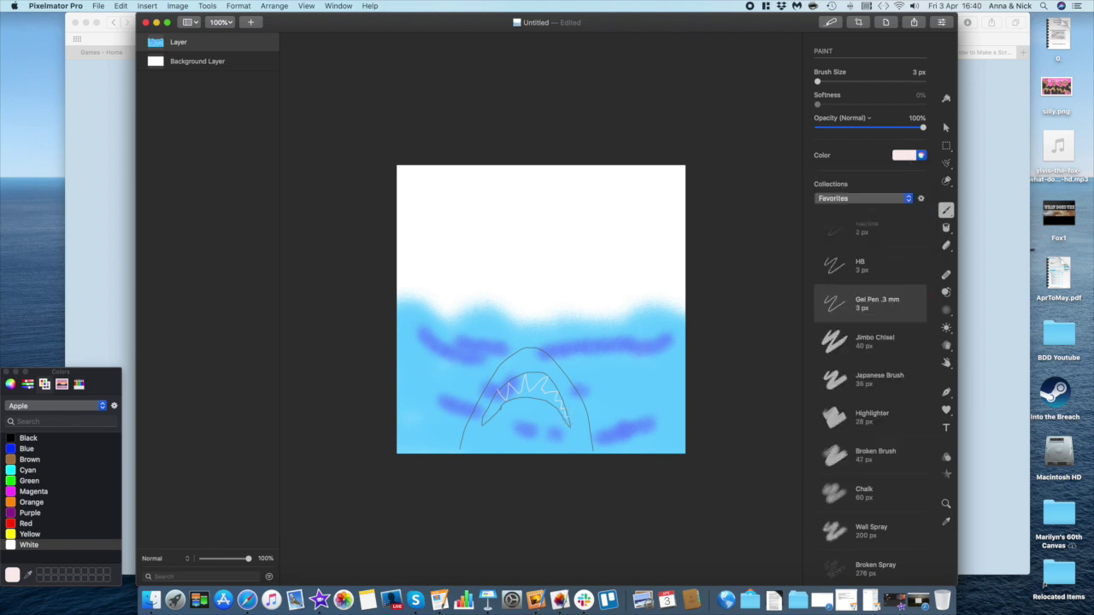
left_click_drag(498, 400, 484, 419)
Set the paint colour to near-black 111010 and choose the Jimbo Chisel brush.
left_click(909, 155)
left_click(822, 279)
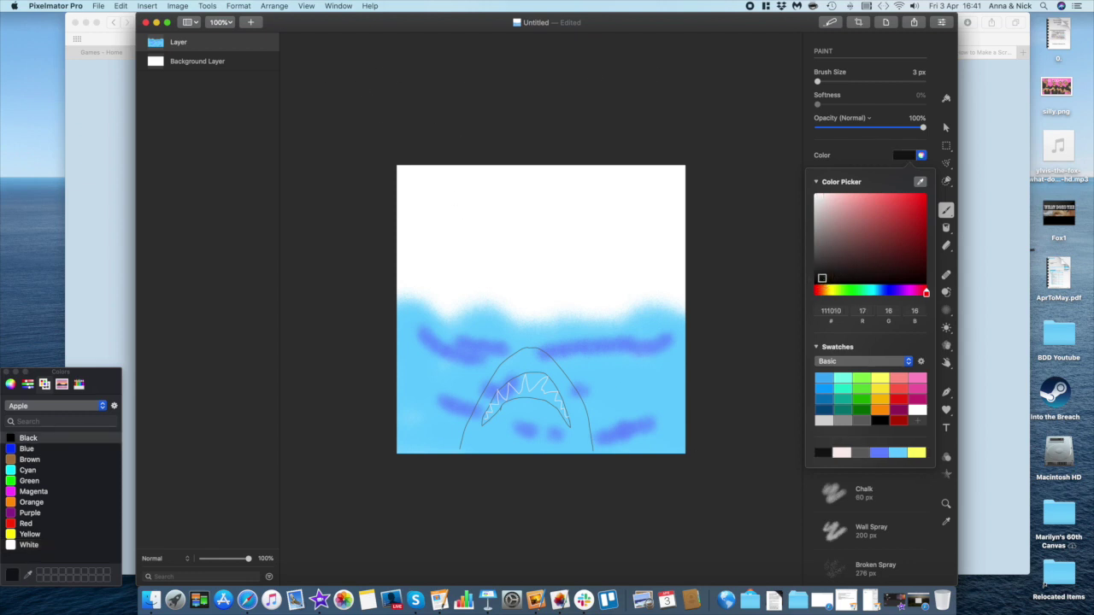
left_click(913, 158)
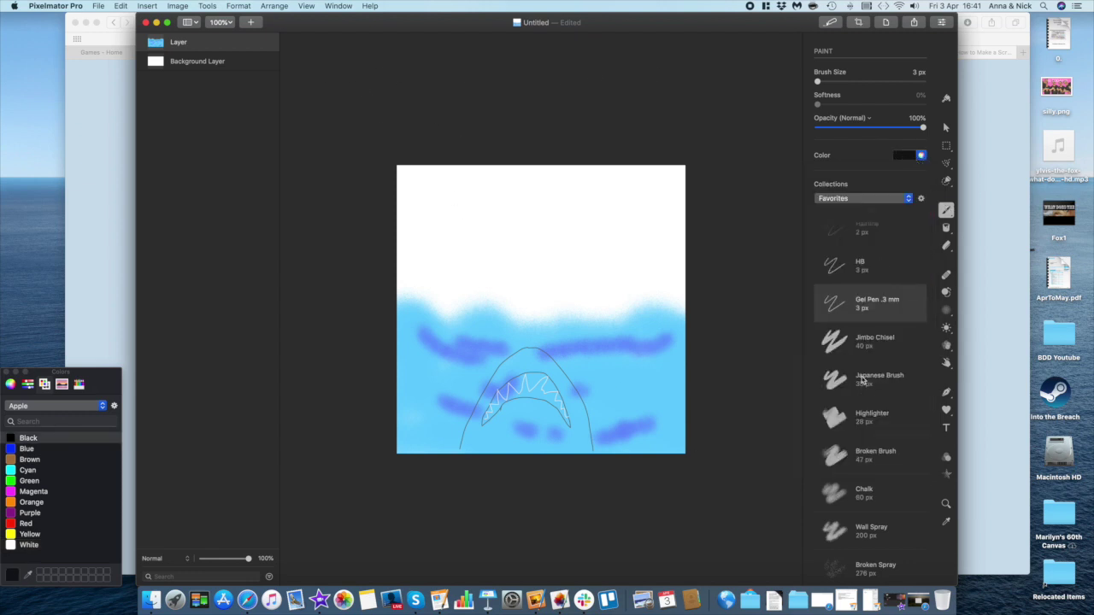
left_click(847, 342)
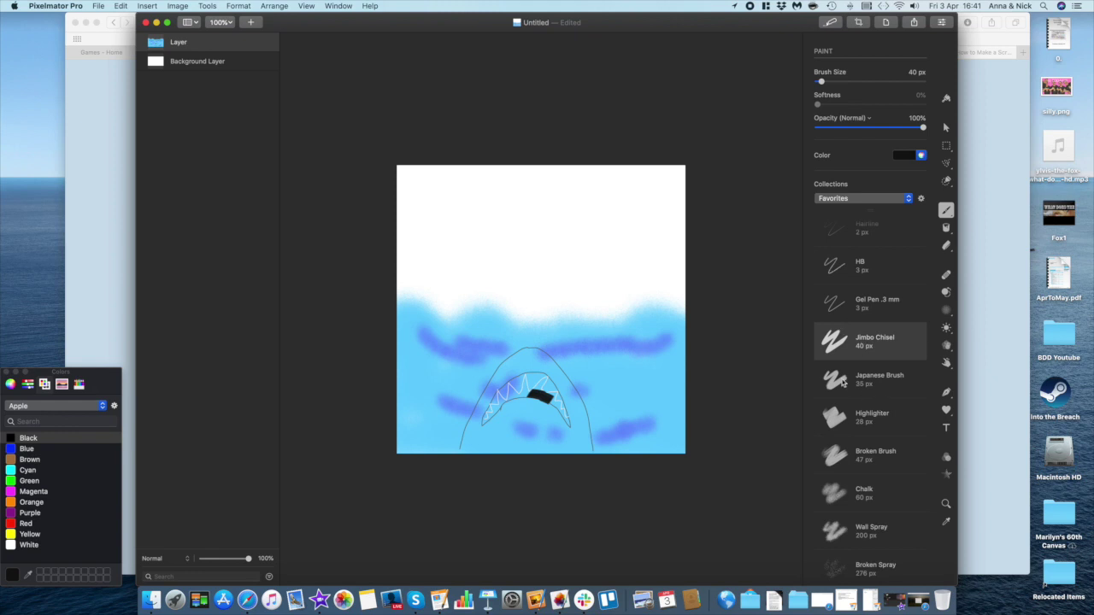
Return to Gel Pen .3 mm at 13 px and zoom the canvas to 400%.
left_click(852, 312)
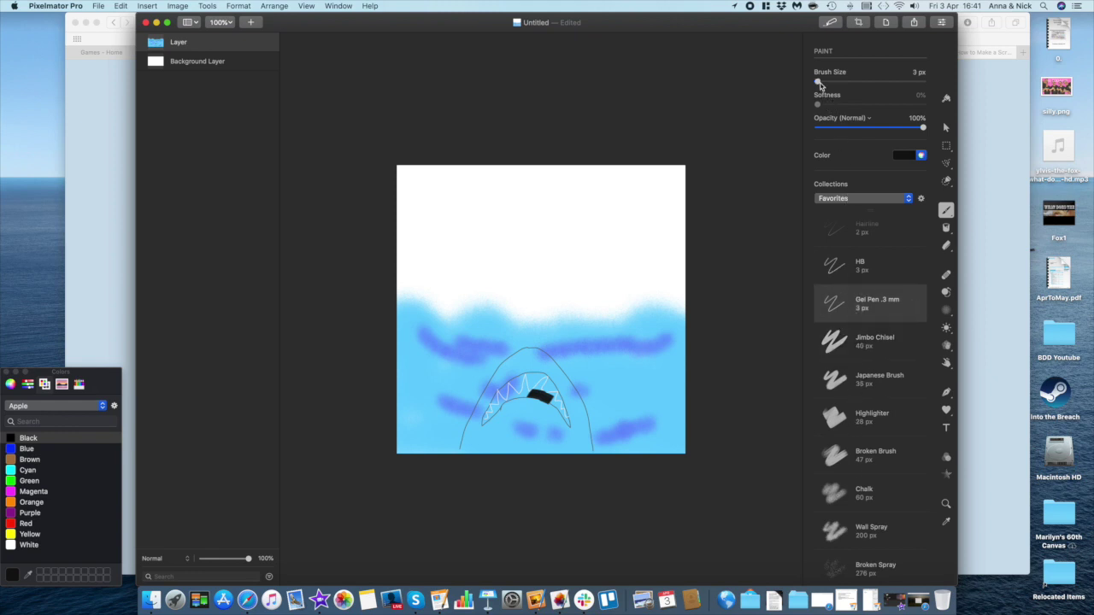
left_click_drag(819, 82, 821, 82)
key("super+plus")
key("super+plus")
scroll(701, 259, "down", 5)
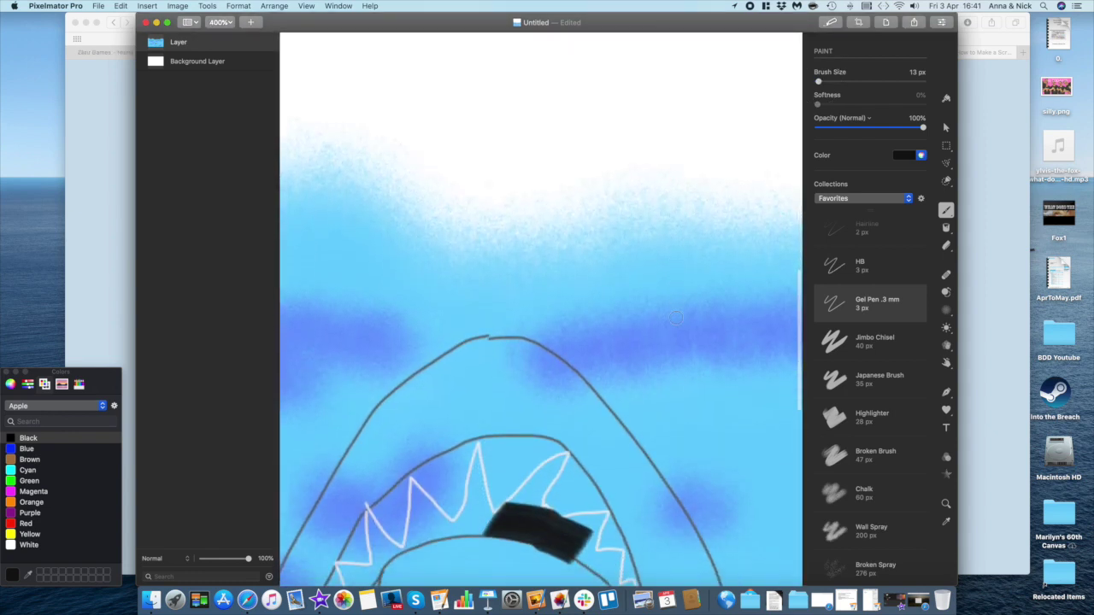
Paint near-black around the teeth inside the mouth, down to the jaw's lower-left corner.
mouse_move(582, 377)
left_mouse_down()
mouse_move(530, 428)
mouse_move(575, 400)
mouse_move(580, 383)
mouse_move(559, 425)
left_mouse_up()
scroll(559, 425, "up", 1)
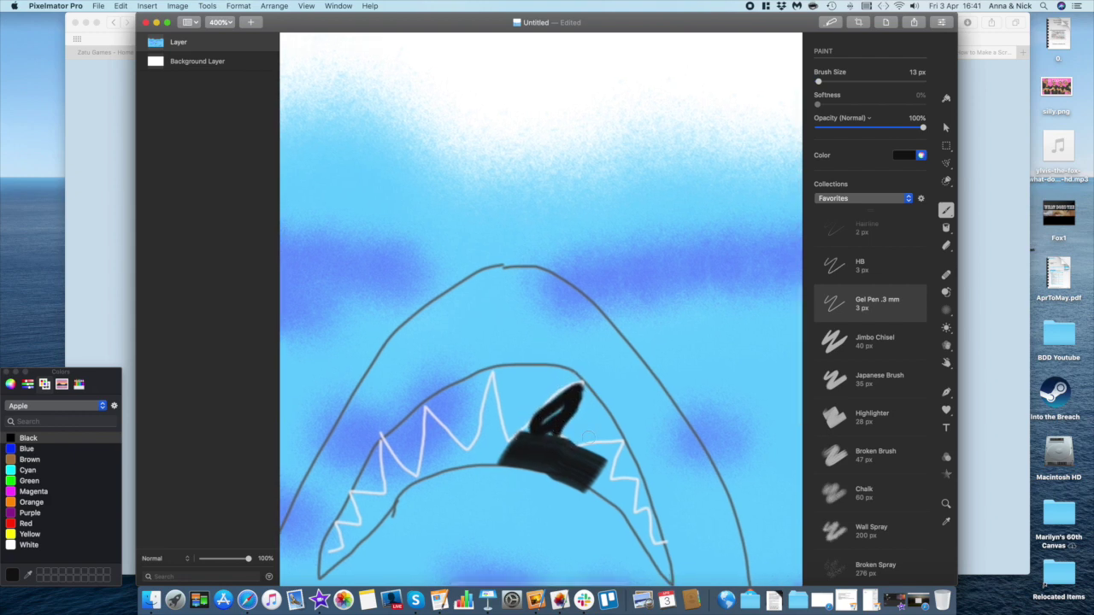
scroll(582, 451, "down", 1)
mouse_move(587, 448)
left_mouse_down()
mouse_move(604, 488)
mouse_move(620, 496)
mouse_move(629, 485)
mouse_move(595, 487)
mouse_move(625, 507)
mouse_move(667, 571)
mouse_move(664, 544)
left_mouse_up()
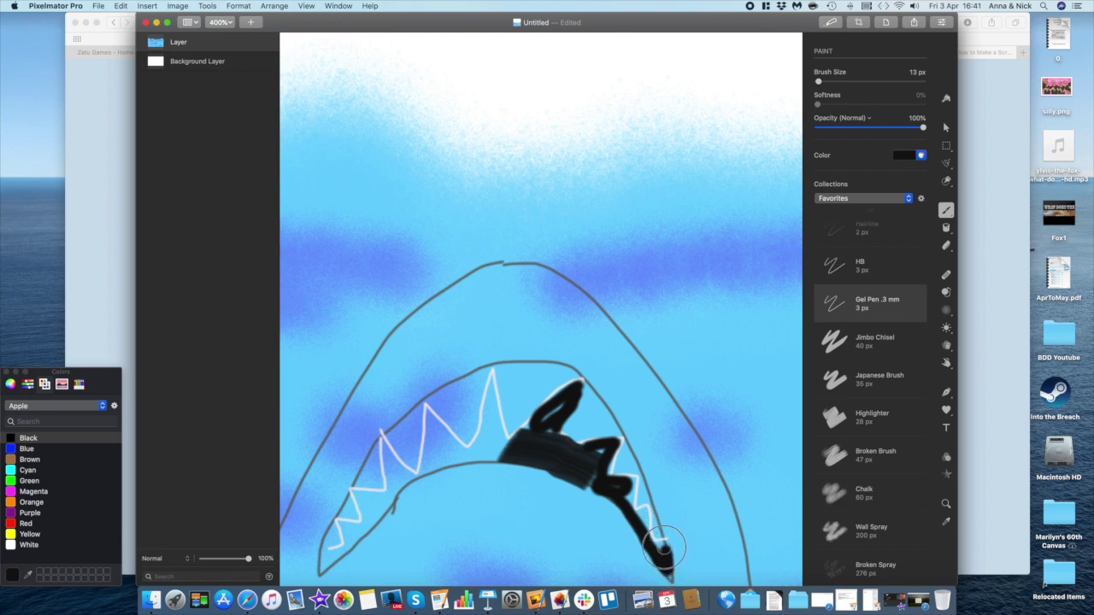
scroll(662, 545, "up", 2)
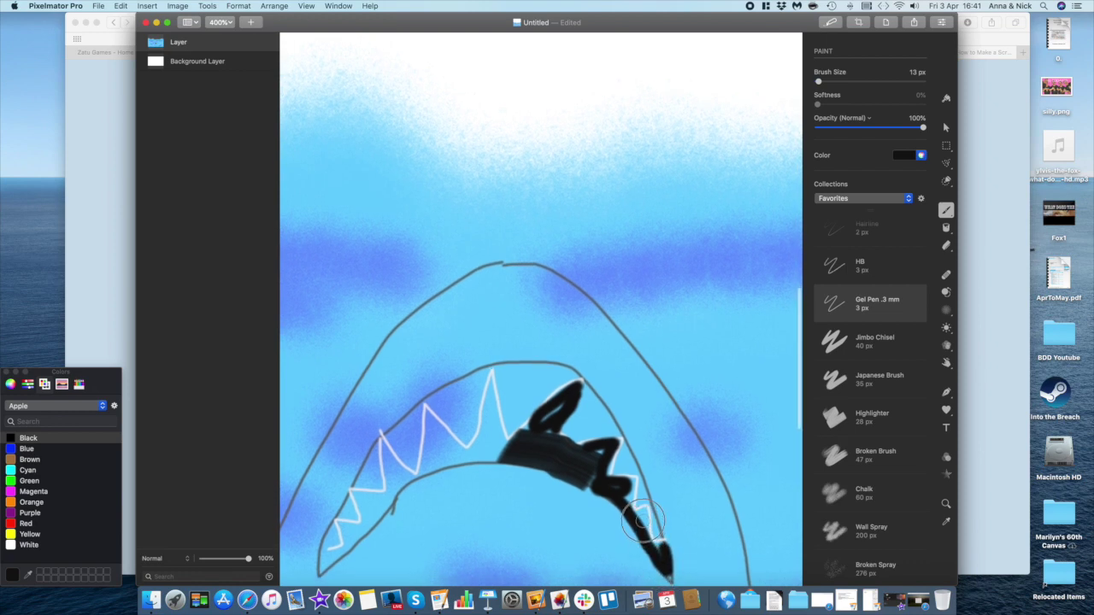
scroll(633, 513, "down", 5)
scroll(633, 513, "left", 2)
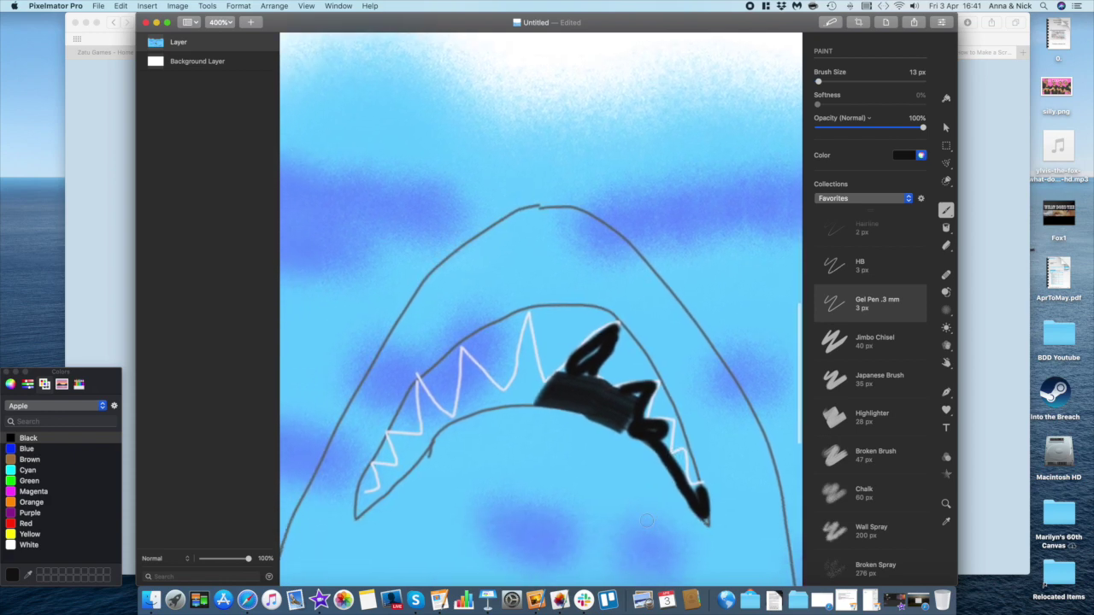
scroll(591, 493, "right", 2)
scroll(592, 493, "up", 1)
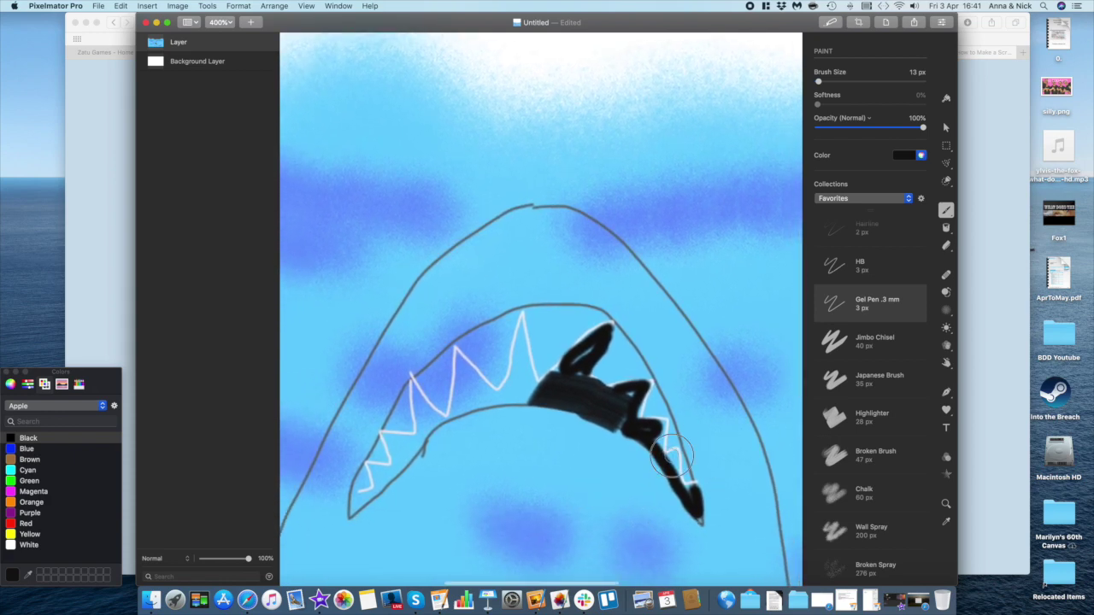
mouse_move(671, 456)
left_mouse_down()
mouse_move(631, 395)
mouse_move(632, 406)
mouse_move(581, 404)
mouse_move(549, 390)
mouse_move(575, 388)
mouse_move(572, 371)
mouse_move(588, 349)
mouse_move(537, 387)
mouse_move(489, 394)
mouse_move(506, 392)
mouse_move(520, 317)
mouse_move(530, 388)
mouse_move(522, 346)
mouse_move(510, 393)
mouse_move(547, 402)
mouse_move(493, 401)
mouse_move(446, 417)
mouse_move(453, 349)
mouse_move(494, 392)
mouse_move(462, 399)
mouse_move(458, 370)
mouse_move(472, 389)
mouse_move(465, 376)
mouse_move(462, 401)
mouse_move(416, 432)
mouse_move(421, 440)
mouse_move(443, 421)
mouse_move(418, 391)
mouse_move(423, 417)
mouse_move(419, 409)
mouse_move(437, 421)
mouse_move(382, 471)
mouse_move(373, 466)
mouse_move(389, 485)
mouse_move(353, 511)
mouse_move(417, 439)
mouse_move(489, 407)
left_mouse_up()
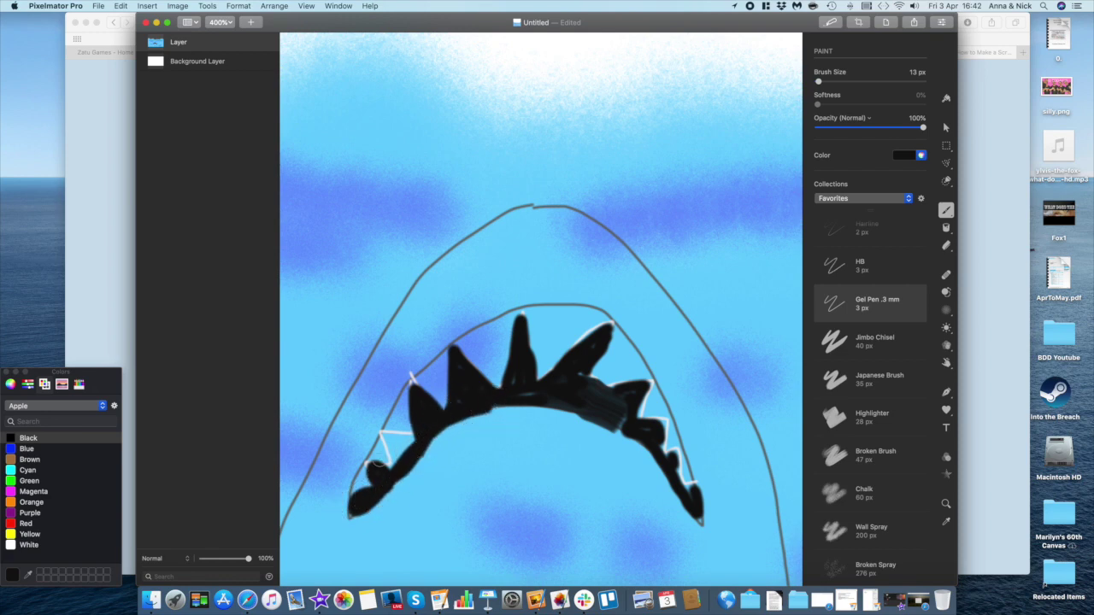
mouse_move(414, 439)
left_mouse_down()
mouse_move(369, 431)
mouse_move(394, 475)
mouse_move(403, 450)
mouse_move(391, 441)
mouse_move(397, 453)
left_mouse_up()
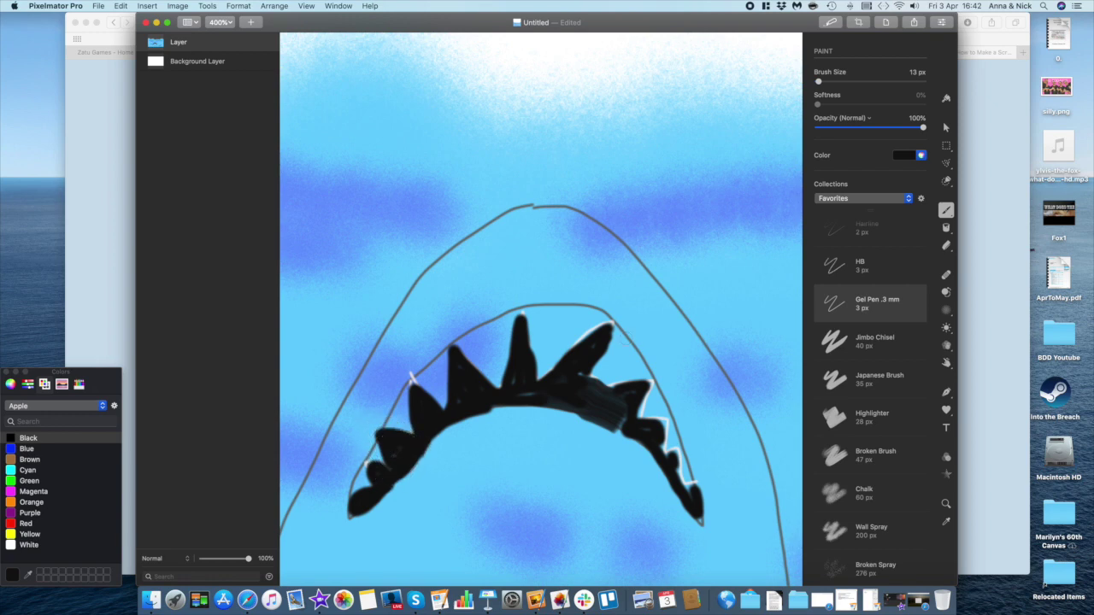
Switch to light pink FCECEC and fill the gaps between the black teeth along the jaw's left end.
left_click(906, 156)
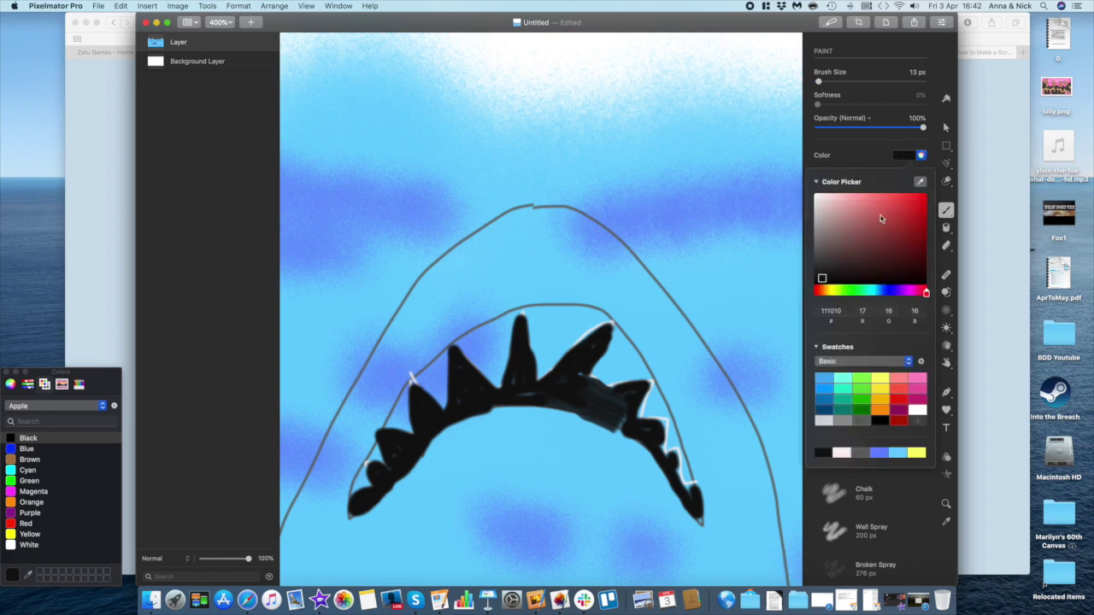
left_click(823, 199)
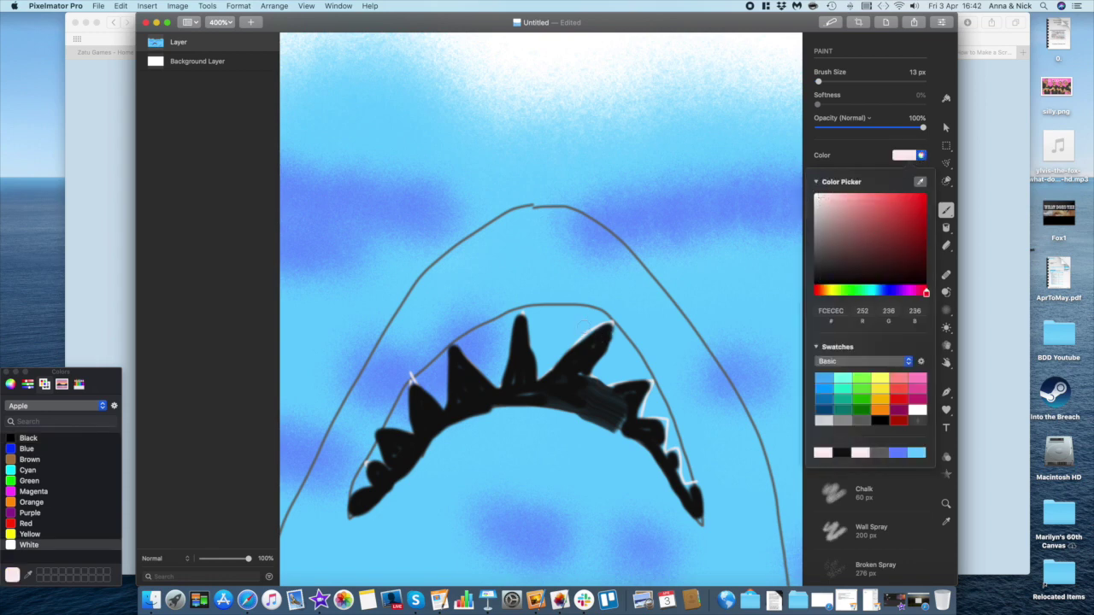
mouse_move(610, 322)
left_mouse_down()
mouse_move(544, 373)
mouse_move(532, 312)
mouse_move(597, 313)
mouse_move(546, 358)
mouse_move(545, 323)
mouse_move(569, 321)
mouse_move(539, 318)
mouse_move(577, 318)
mouse_move(555, 318)
mouse_move(545, 338)
mouse_move(541, 320)
mouse_move(552, 333)
mouse_move(545, 351)
mouse_move(549, 340)
mouse_move(510, 318)
mouse_move(499, 384)
mouse_move(459, 347)
mouse_move(493, 378)
mouse_move(470, 340)
mouse_move(523, 315)
mouse_move(495, 352)
mouse_move(499, 366)
left_mouse_up()
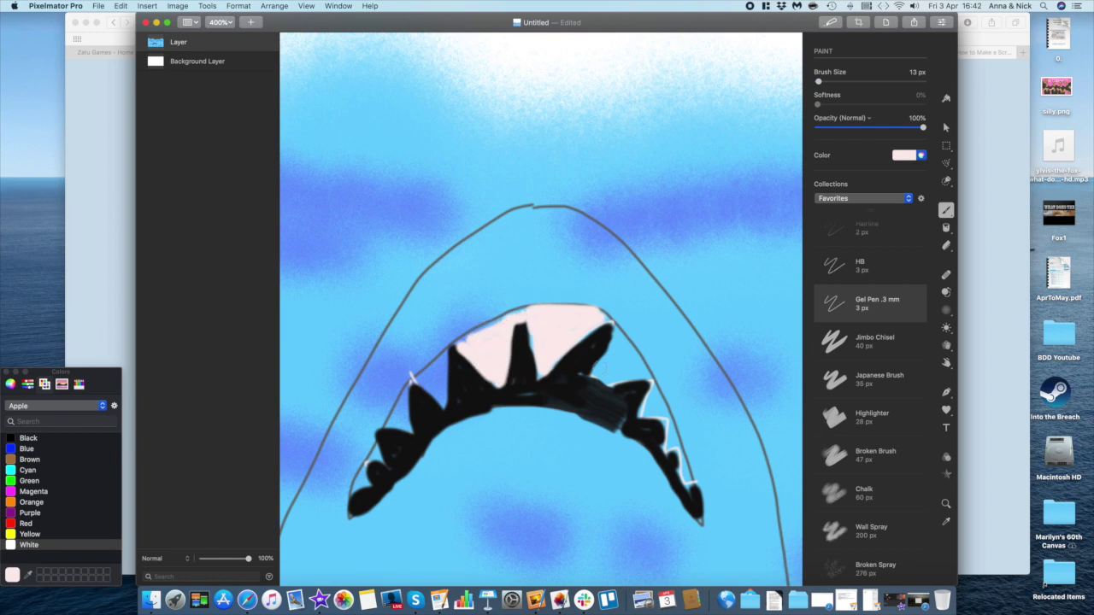
mouse_move(595, 373)
left_mouse_down()
mouse_move(611, 334)
mouse_move(606, 378)
mouse_move(630, 379)
mouse_move(643, 359)
mouse_move(617, 348)
mouse_move(636, 366)
mouse_move(616, 354)
mouse_move(622, 365)
mouse_move(610, 374)
mouse_move(647, 399)
mouse_move(640, 405)
mouse_move(666, 405)
mouse_move(655, 390)
mouse_move(688, 470)
left_mouse_up()
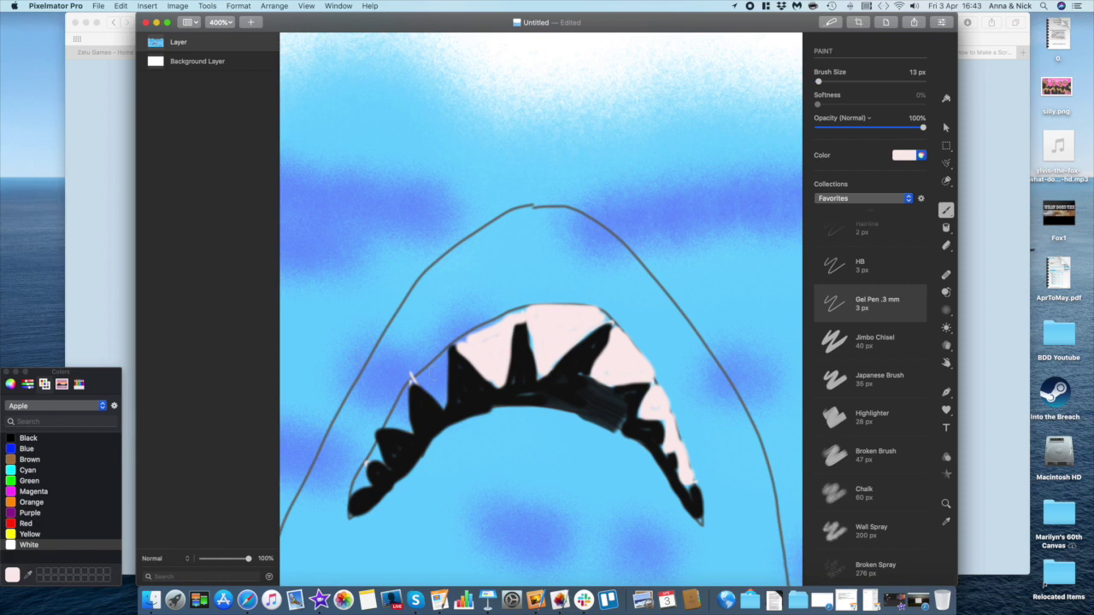
mouse_move(415, 379)
left_mouse_down()
mouse_move(445, 400)
mouse_move(445, 351)
mouse_move(432, 361)
mouse_move(419, 380)
mouse_move(432, 375)
mouse_move(434, 391)
mouse_move(439, 369)
mouse_move(435, 395)
mouse_move(462, 341)
mouse_move(529, 309)
left_mouse_up()
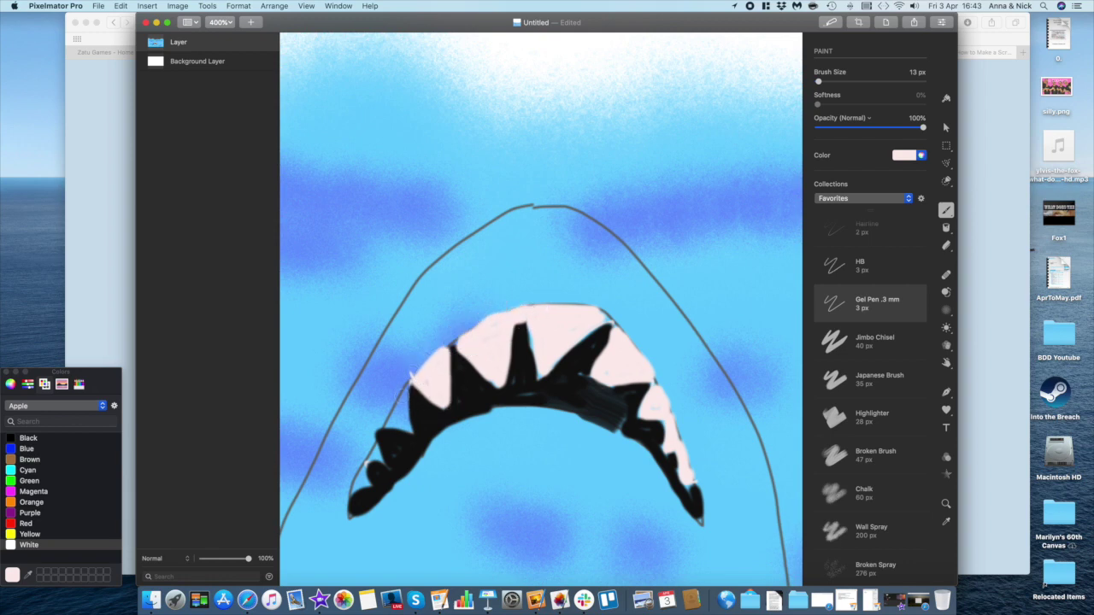
mouse_move(407, 386)
left_mouse_down()
mouse_move(389, 432)
mouse_move(404, 432)
mouse_move(389, 425)
mouse_move(402, 398)
mouse_move(367, 464)
mouse_move(376, 443)
left_mouse_up()
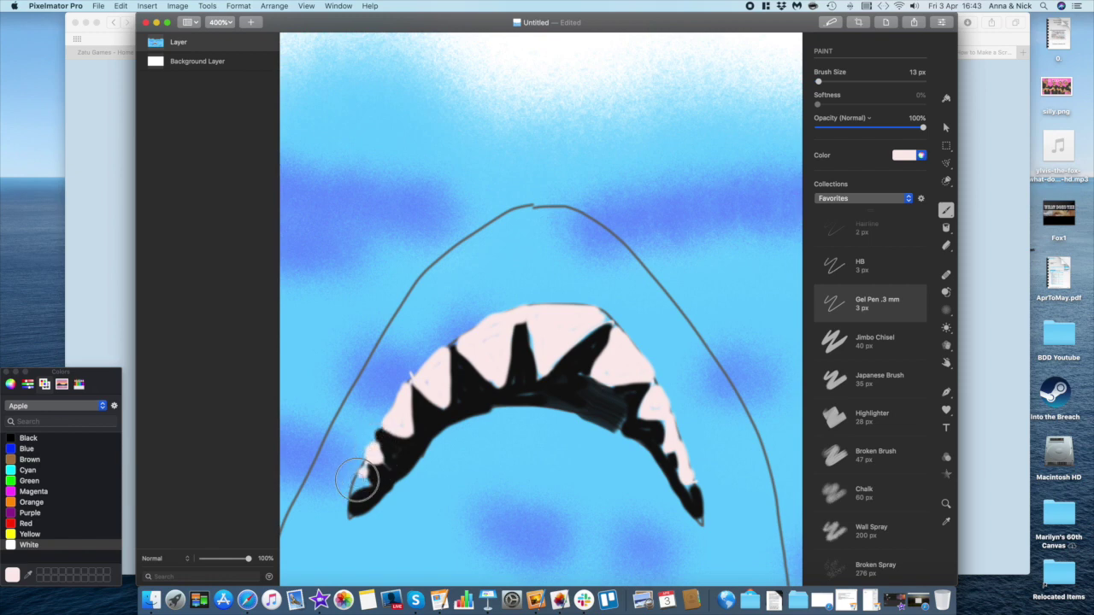
left_click_drag(357, 481, 365, 478)
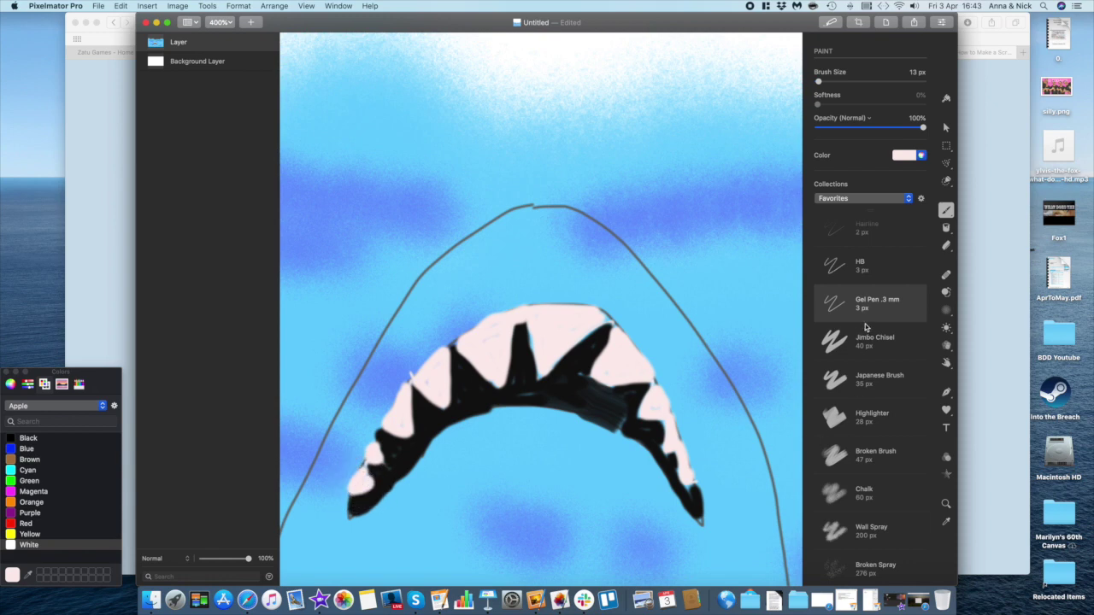
Paint a red F21E1E tongue stroke in the centre of the mouth, below the teeth.
left_click(919, 155)
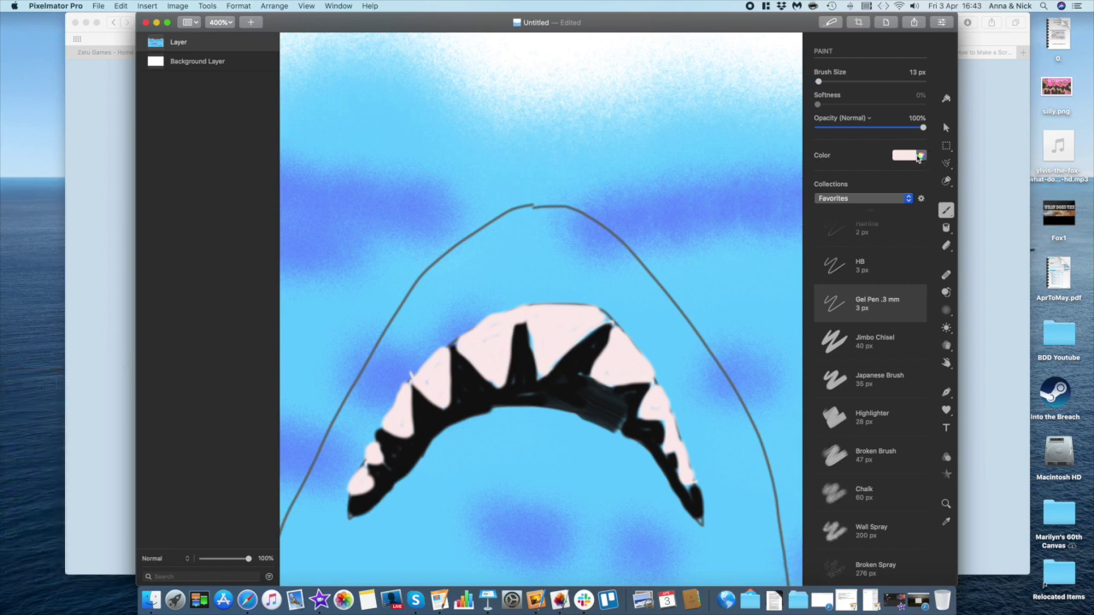
left_click(911, 155)
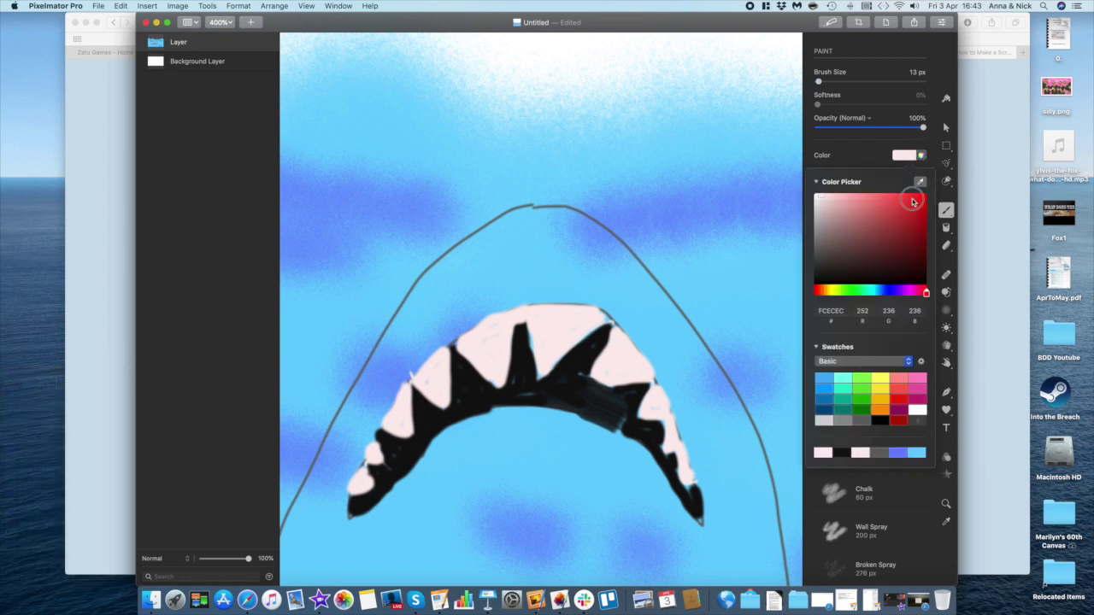
left_click(912, 200)
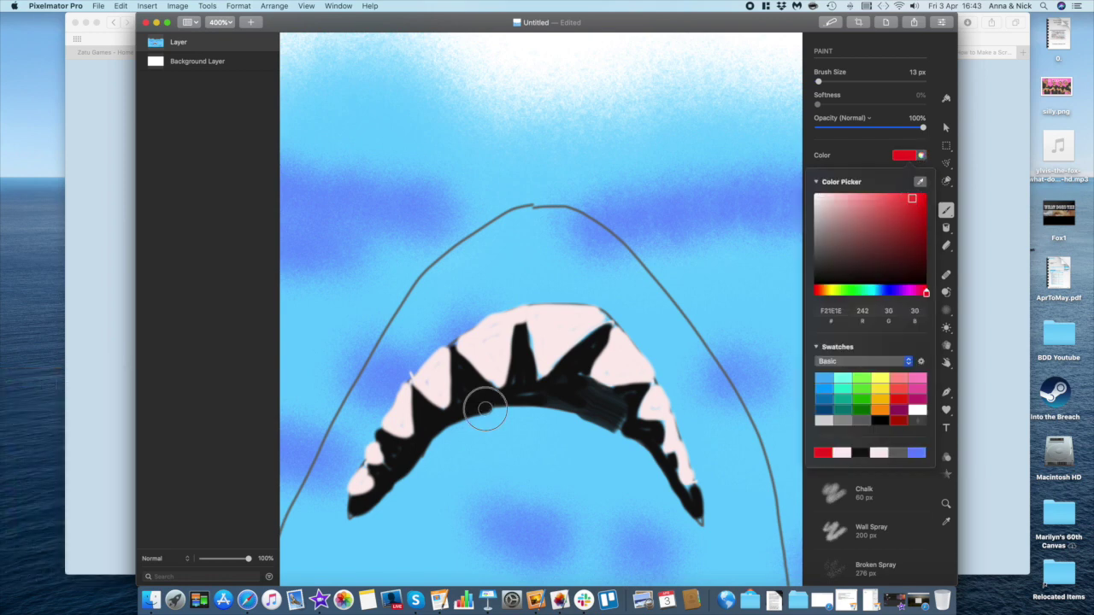
mouse_move(484, 411)
left_mouse_down()
mouse_move(528, 401)
mouse_move(544, 389)
mouse_move(563, 405)
mouse_move(536, 396)
mouse_move(554, 398)
mouse_move(490, 406)
mouse_move(528, 401)
left_mouse_up()
scroll(896, 385, "down", 1)
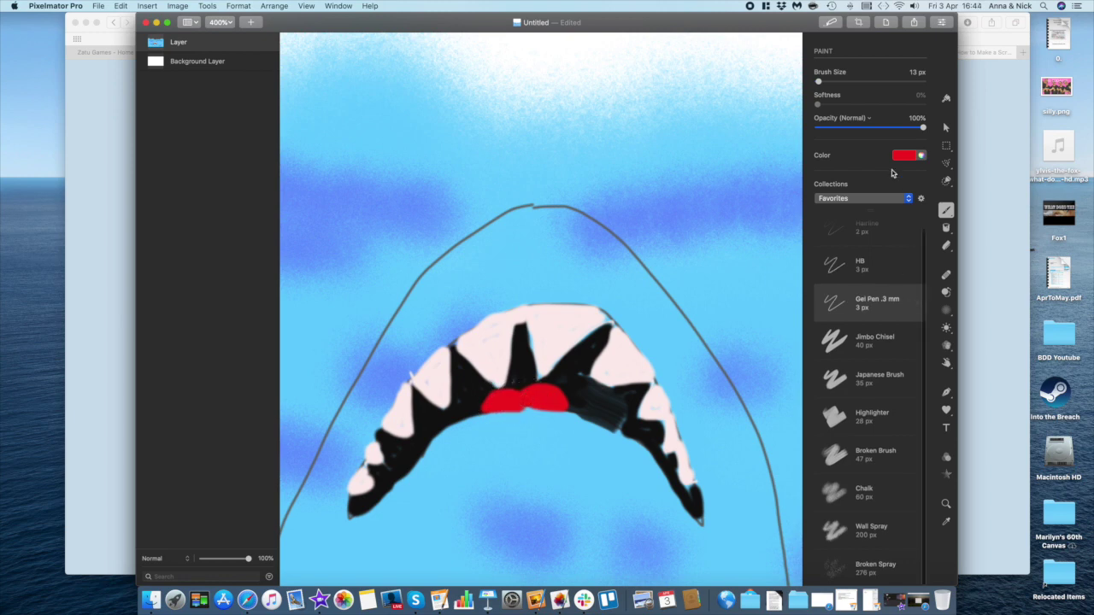
With the Jimbo Chisel brush in dark grey 646464, paint across the top of the shark's head.
left_click(860, 346)
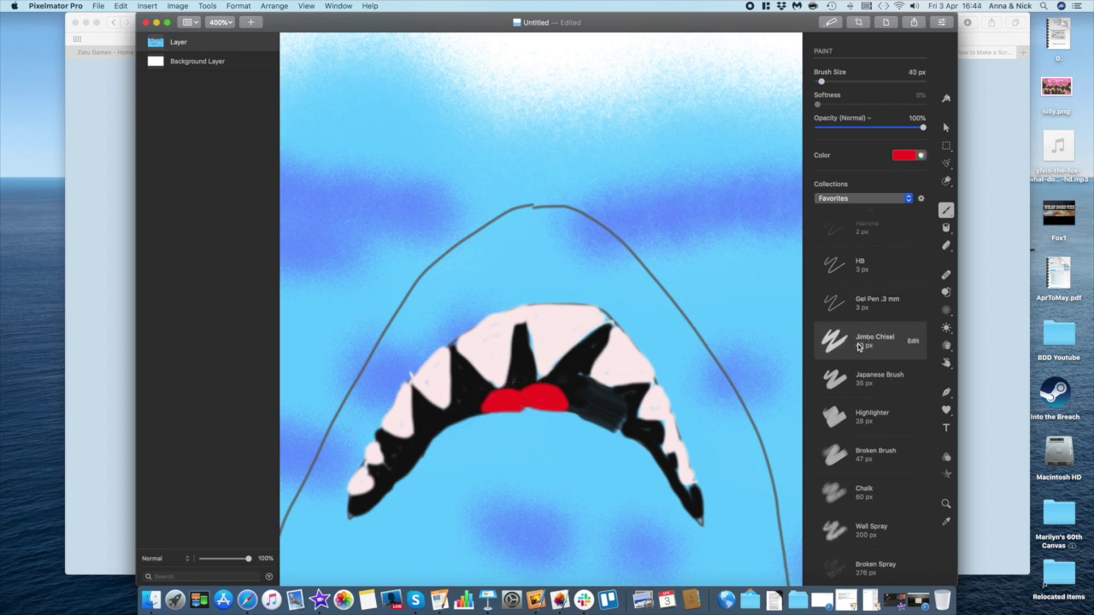
left_click(913, 159)
left_click(861, 421)
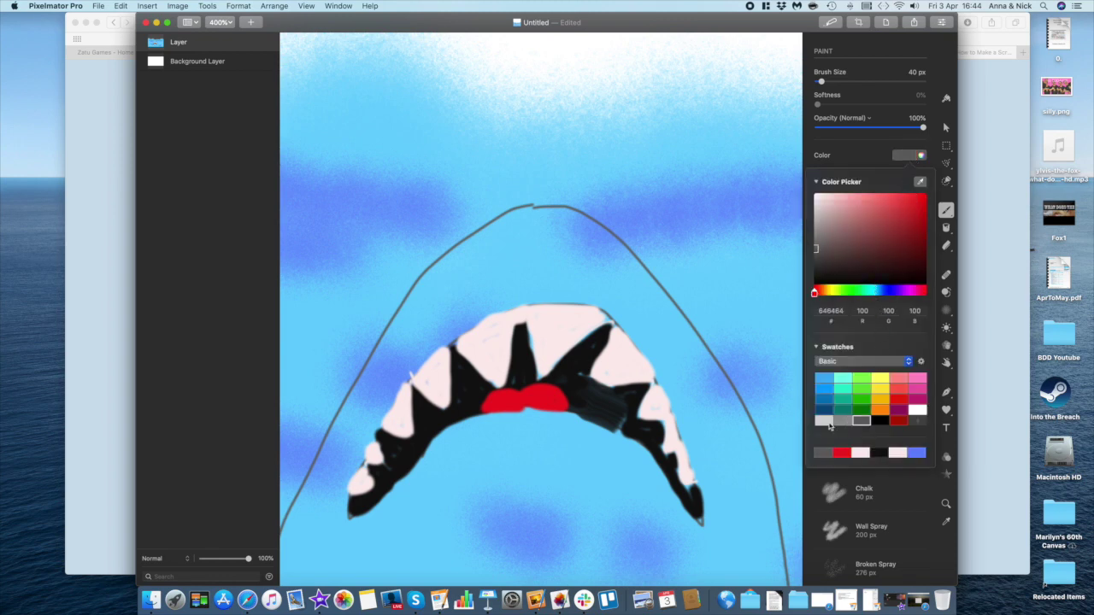
mouse_move(520, 301)
left_mouse_down()
mouse_move(508, 258)
mouse_move(540, 241)
mouse_move(512, 222)
mouse_move(473, 258)
mouse_move(528, 243)
mouse_move(448, 258)
mouse_move(502, 229)
mouse_move(559, 218)
mouse_move(605, 237)
mouse_move(622, 267)
left_mouse_up()
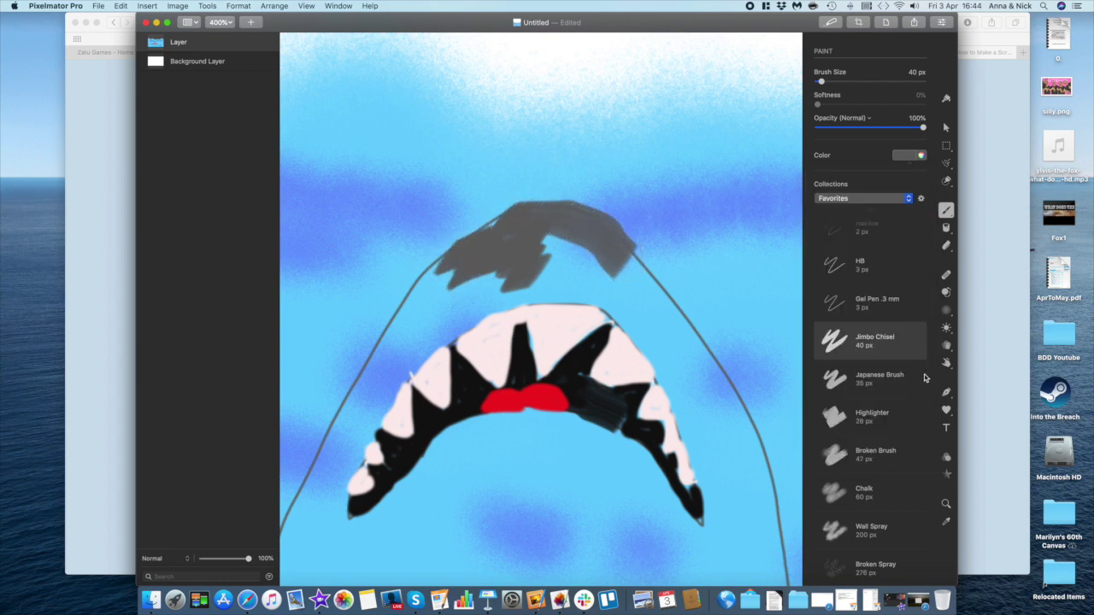
Switch to the Japanese Brush and paint grey down both sides of the head and flanks.
left_click(842, 391)
mouse_move(563, 229)
left_mouse_down()
mouse_move(603, 250)
mouse_move(500, 220)
mouse_move(448, 278)
mouse_move(438, 271)
mouse_move(444, 291)
mouse_move(513, 256)
mouse_move(451, 318)
mouse_move(410, 333)
left_mouse_up()
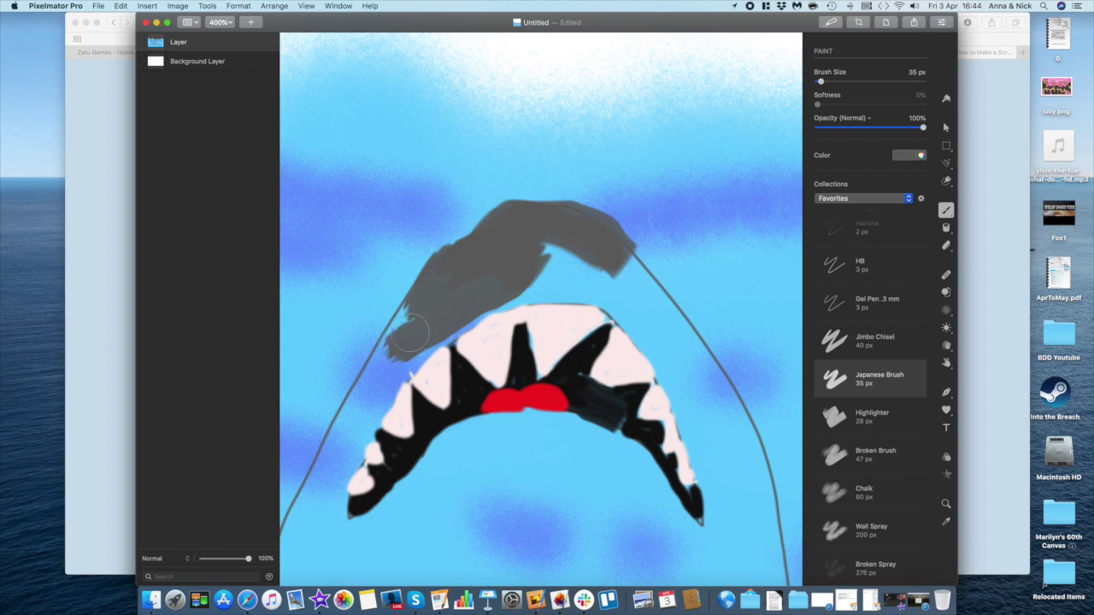
mouse_move(534, 248)
left_mouse_down()
mouse_move(633, 290)
mouse_move(684, 360)
left_mouse_up()
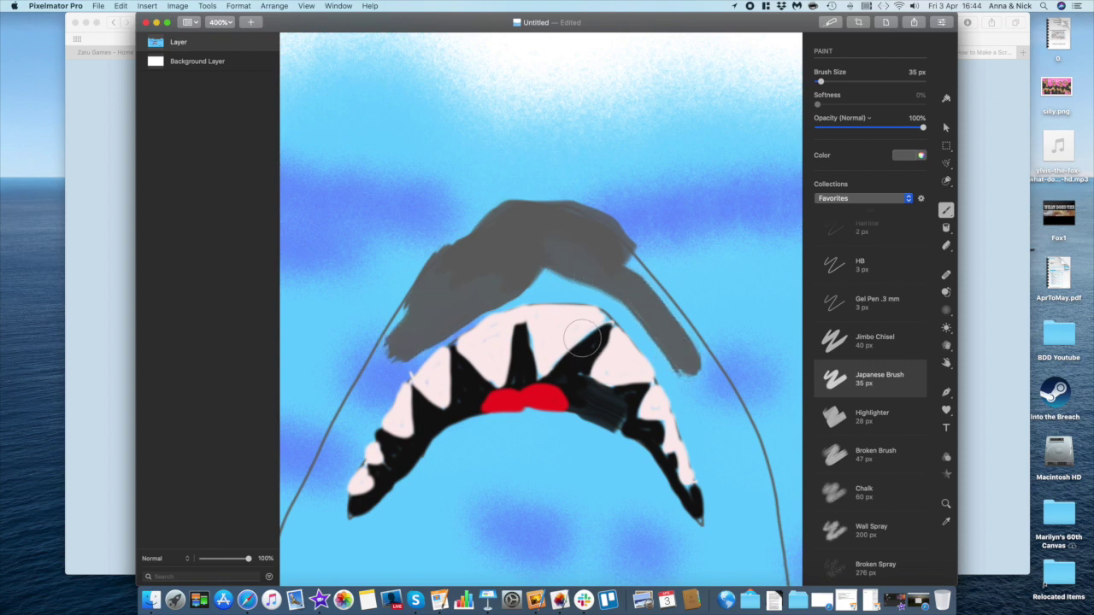
scroll(582, 340, "down", 5)
mouse_move(631, 154)
left_mouse_down()
mouse_move(723, 242)
mouse_move(755, 324)
left_mouse_up()
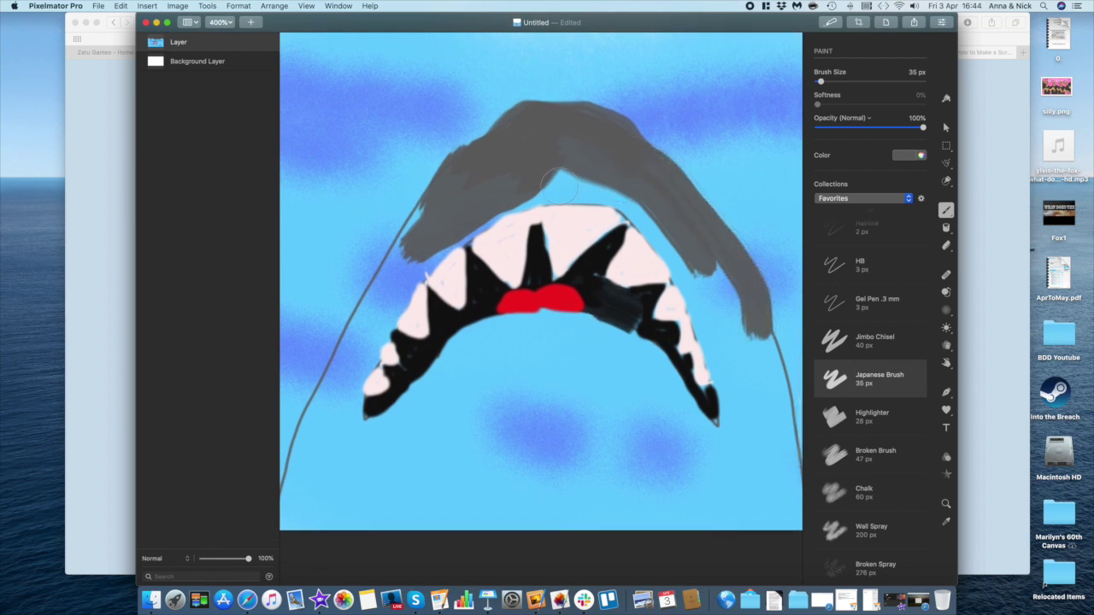
mouse_move(558, 182)
left_mouse_down()
mouse_move(599, 179)
mouse_move(641, 196)
mouse_move(712, 297)
mouse_move(690, 254)
mouse_move(742, 294)
mouse_move(796, 439)
mouse_move(801, 526)
mouse_move(440, 511)
mouse_move(463, 526)
mouse_move(289, 520)
left_mouse_up()
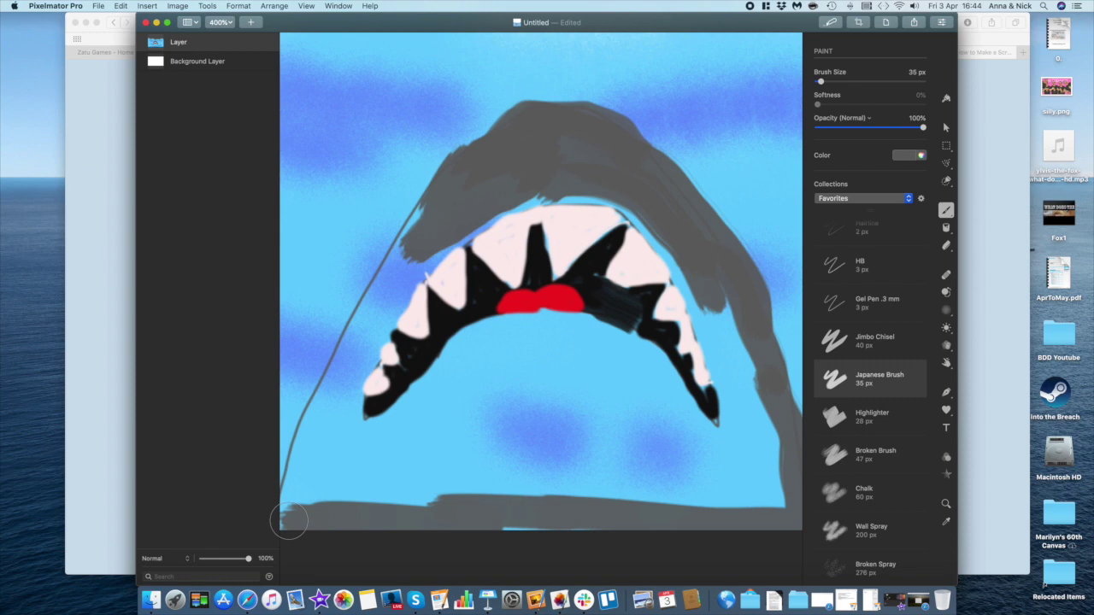
scroll(289, 520, "left", 5)
mouse_move(334, 520)
left_mouse_down()
mouse_move(347, 442)
mouse_move(385, 346)
mouse_move(469, 195)
left_mouse_up()
scroll(548, 187, "left", 2)
Fill grey around the mouth's edge and lower jaw, undoing strokes that covered the teeth.
mouse_move(586, 183)
left_mouse_down()
mouse_move(480, 243)
mouse_move(437, 295)
mouse_move(498, 242)
left_mouse_up()
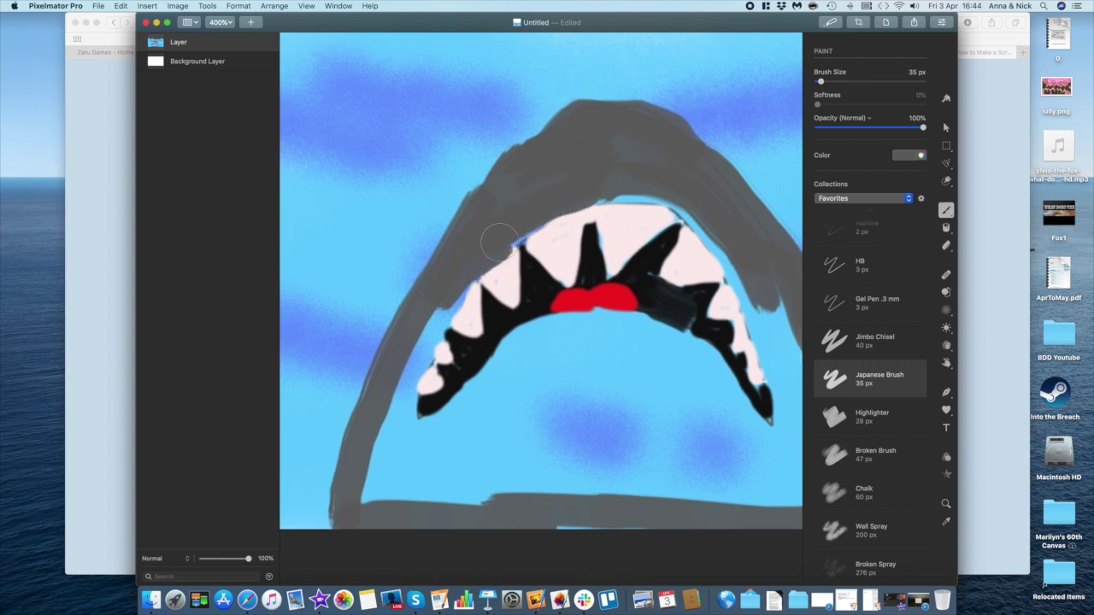
mouse_move(443, 282)
left_mouse_down()
mouse_move(426, 326)
mouse_move(457, 282)
mouse_move(403, 368)
mouse_move(427, 329)
mouse_move(397, 397)
mouse_move(375, 497)
mouse_move(391, 455)
mouse_move(371, 474)
mouse_move(468, 497)
mouse_move(558, 500)
mouse_move(434, 493)
mouse_move(407, 406)
mouse_move(425, 428)
mouse_move(505, 353)
mouse_move(549, 332)
mouse_move(619, 329)
mouse_move(673, 350)
mouse_move(647, 362)
mouse_move(654, 350)
mouse_move(611, 327)
mouse_move(703, 337)
left_mouse_up()
key("super+z")
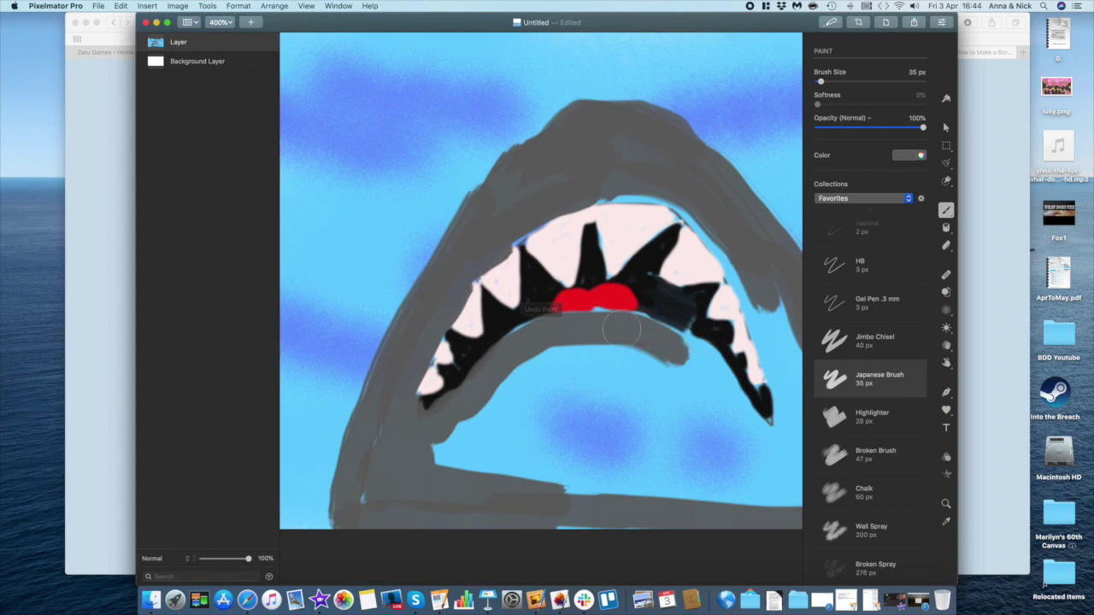
mouse_move(613, 326)
left_mouse_down()
mouse_move(699, 357)
mouse_move(765, 441)
mouse_move(728, 450)
mouse_move(731, 440)
mouse_move(677, 388)
mouse_move(453, 363)
mouse_move(429, 394)
left_mouse_up()
key("super+z")
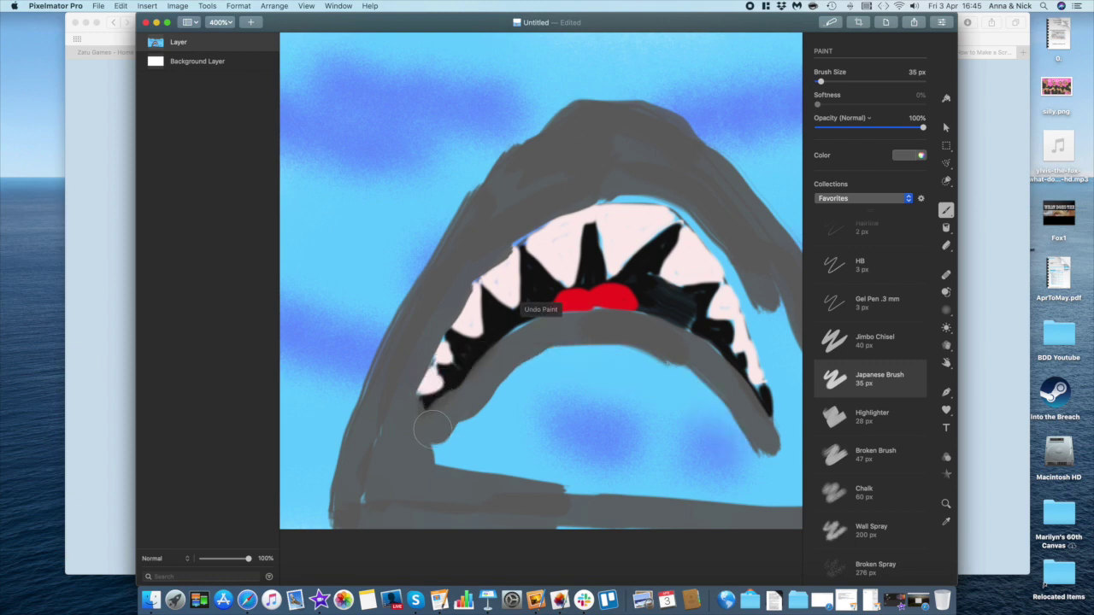
mouse_move(441, 431)
left_mouse_down()
mouse_move(423, 470)
mouse_move(364, 500)
mouse_move(381, 435)
mouse_move(396, 453)
mouse_move(457, 461)
mouse_move(486, 400)
mouse_move(573, 372)
mouse_move(447, 459)
mouse_move(498, 448)
mouse_move(580, 473)
mouse_move(522, 473)
mouse_move(749, 486)
mouse_move(603, 416)
mouse_move(585, 374)
mouse_move(547, 363)
mouse_move(641, 355)
mouse_move(750, 421)
mouse_move(754, 450)
mouse_move(709, 454)
mouse_move(766, 468)
mouse_move(706, 429)
mouse_move(593, 388)
mouse_move(603, 381)
mouse_move(727, 429)
mouse_move(681, 414)
mouse_move(699, 424)
mouse_move(681, 412)
mouse_move(701, 403)
mouse_move(510, 431)
mouse_move(573, 412)
mouse_move(571, 447)
mouse_move(479, 442)
mouse_move(535, 450)
mouse_move(566, 433)
mouse_move(609, 457)
mouse_move(561, 490)
mouse_move(579, 507)
mouse_move(556, 515)
mouse_move(732, 538)
mouse_move(612, 521)
mouse_move(679, 500)
mouse_move(647, 502)
mouse_move(728, 490)
mouse_move(644, 442)
left_mouse_up()
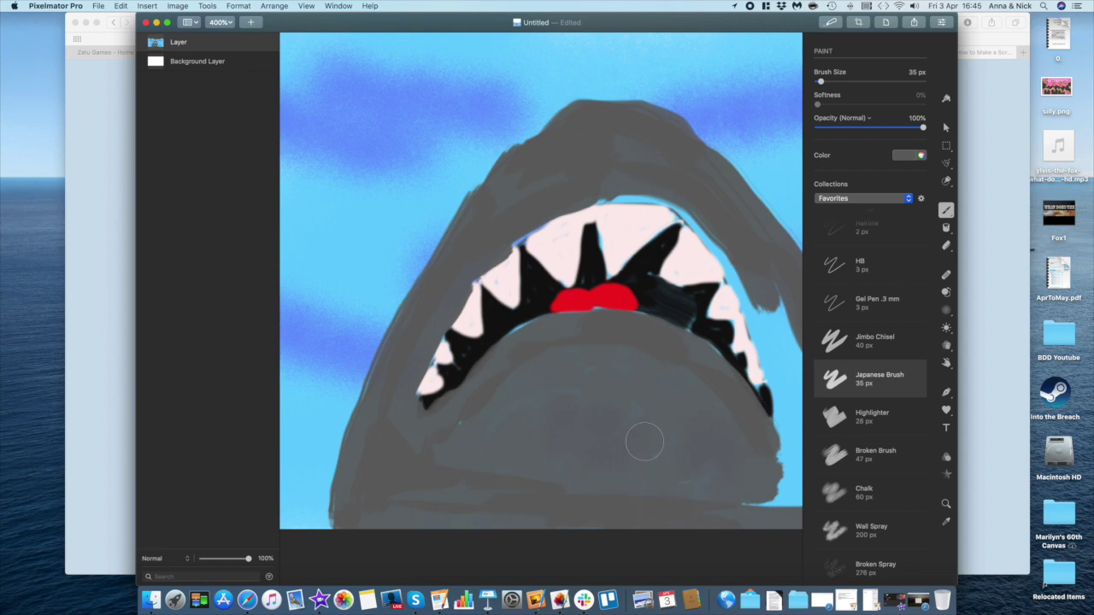
scroll(644, 442, "right", 5)
mouse_move(556, 498)
left_mouse_down()
mouse_move(647, 496)
mouse_move(601, 325)
mouse_move(496, 205)
mouse_move(447, 181)
mouse_move(411, 183)
mouse_move(501, 213)
mouse_move(563, 286)
mouse_move(601, 399)
mouse_move(604, 486)
mouse_move(634, 417)
mouse_move(626, 452)
mouse_move(599, 478)
mouse_move(577, 342)
mouse_move(541, 254)
left_mouse_up()
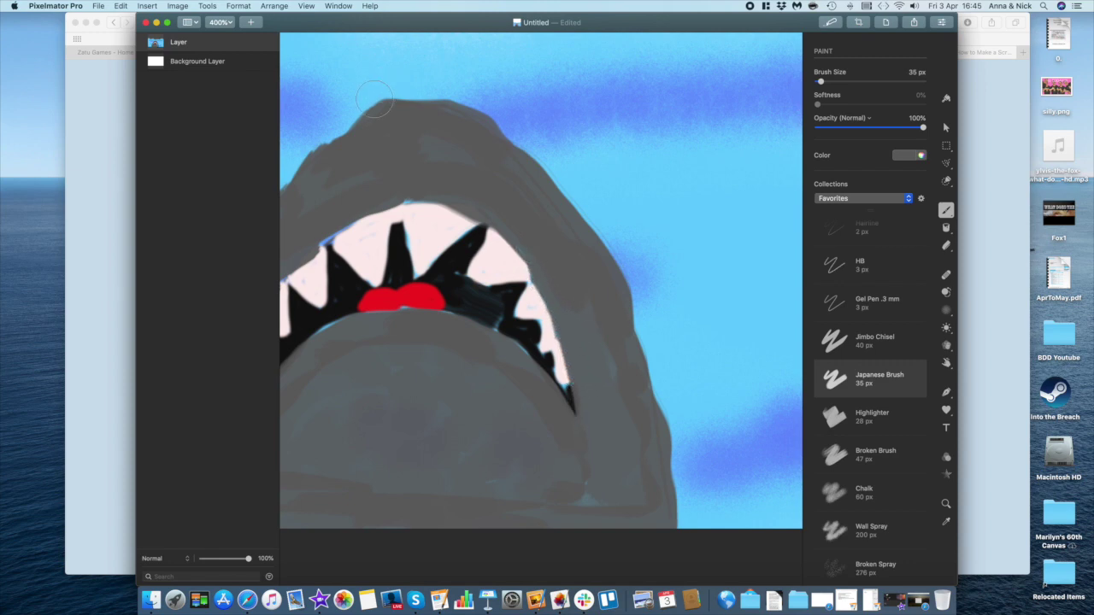
scroll(487, 202, "left", 5)
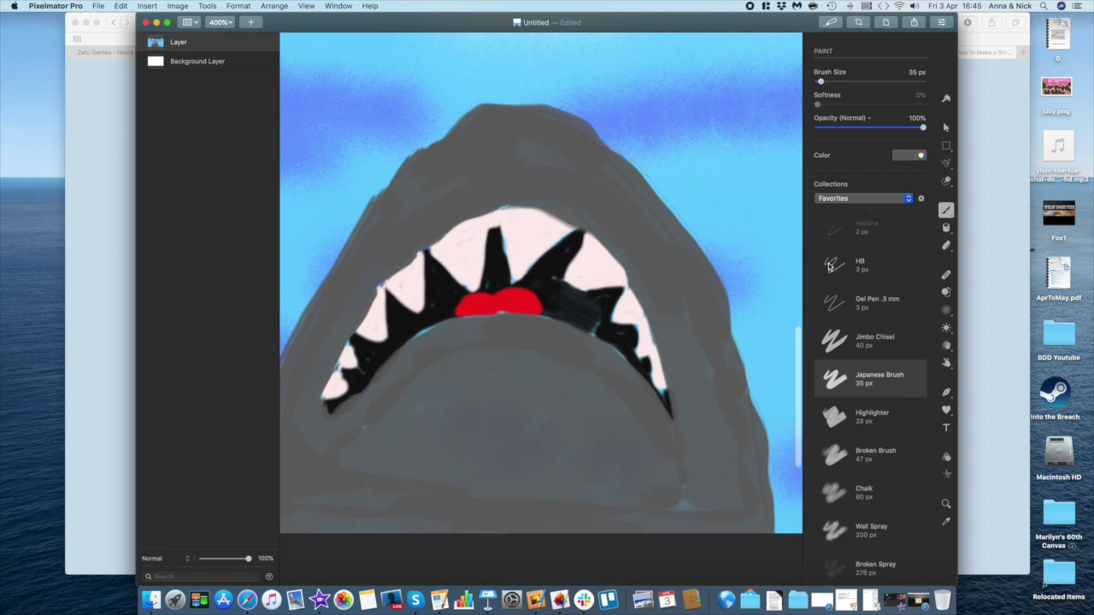
Dot two near-black 100101 eyes on the shark's head with a 25 px Gel Pen .3 mm.
scroll(867, 299, "up", 1)
left_click(872, 311)
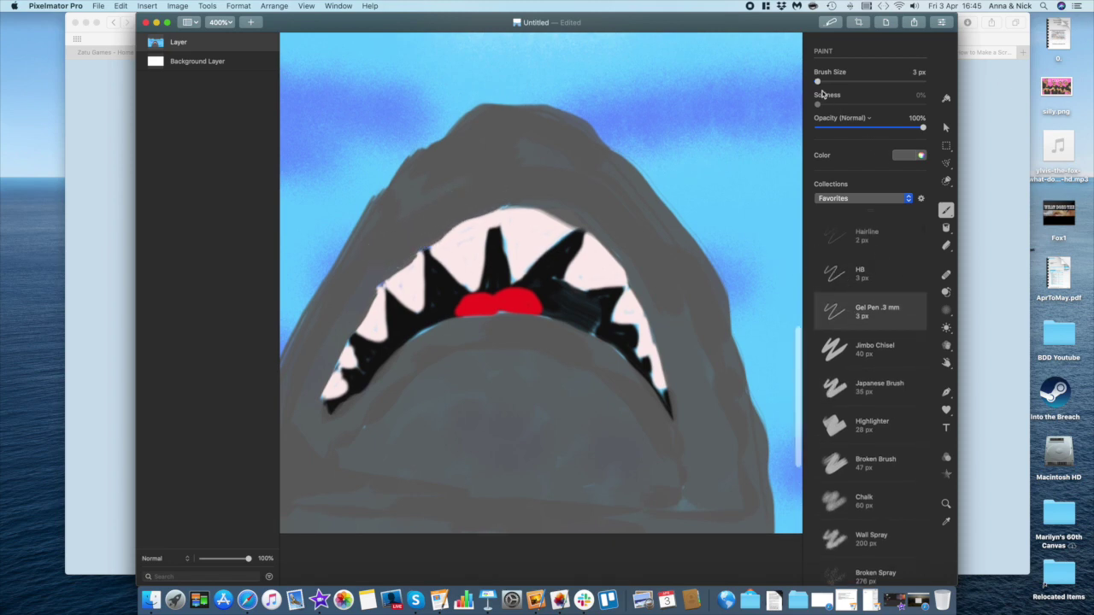
left_click_drag(820, 84, 822, 82)
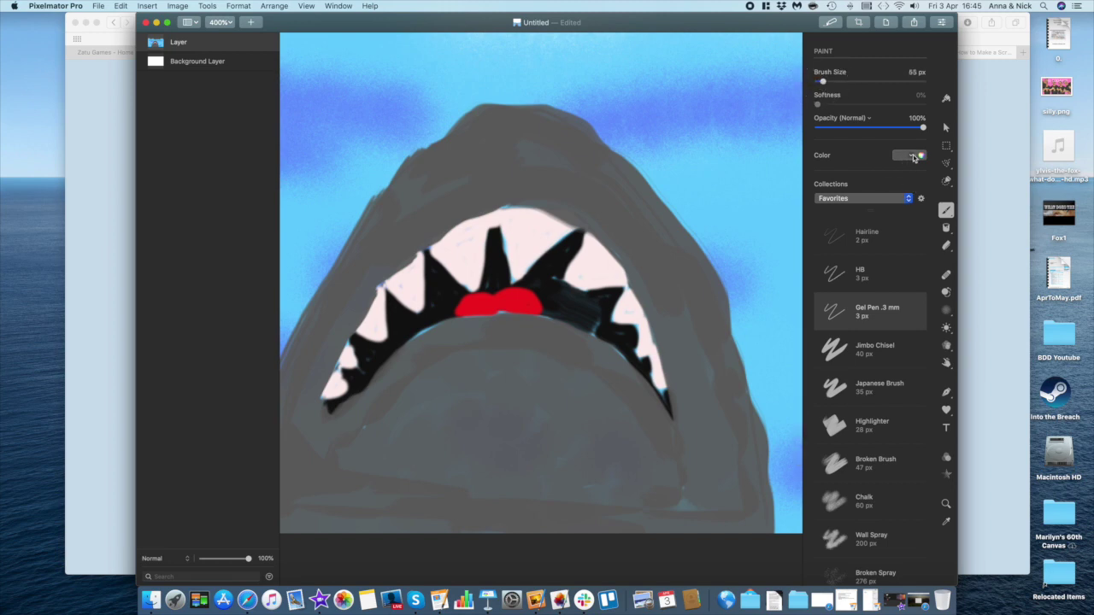
left_click(914, 158)
left_click(916, 278)
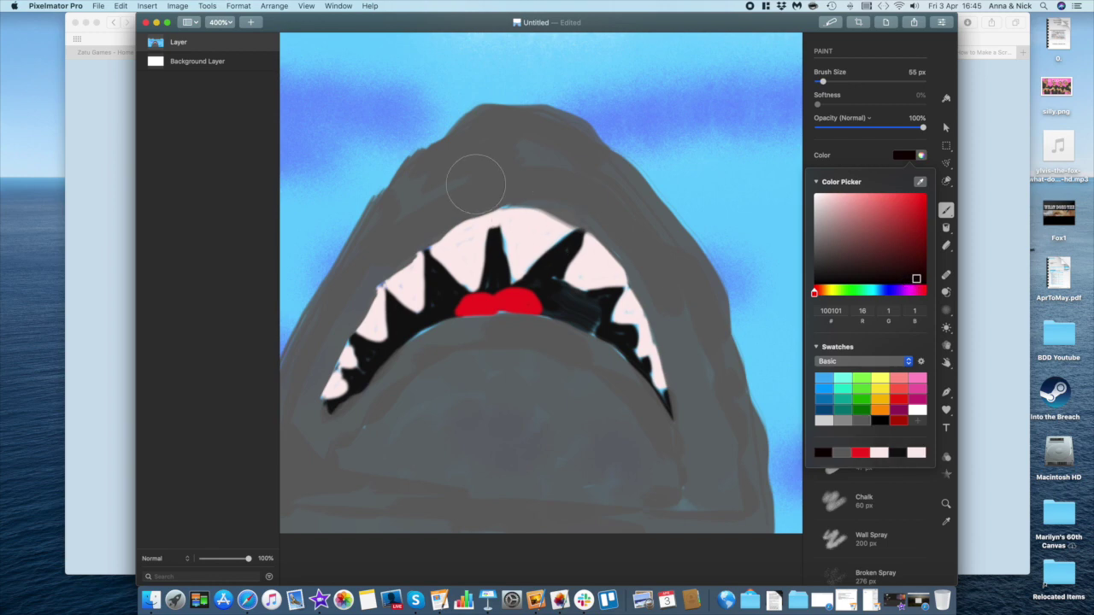
left_click_drag(822, 82, 819, 82)
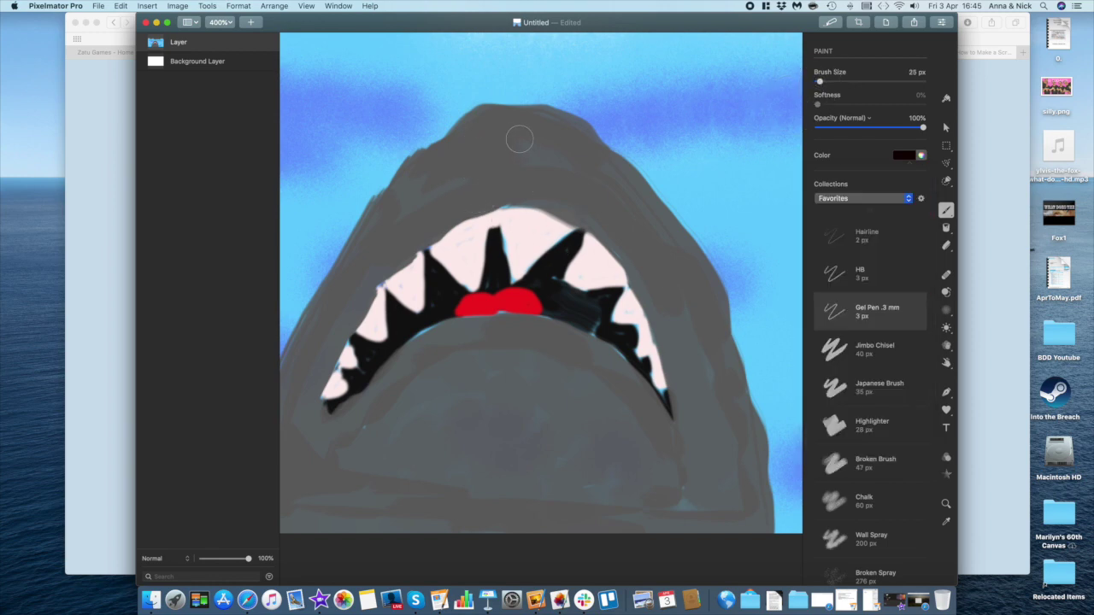
left_click(478, 144)
left_click(536, 145)
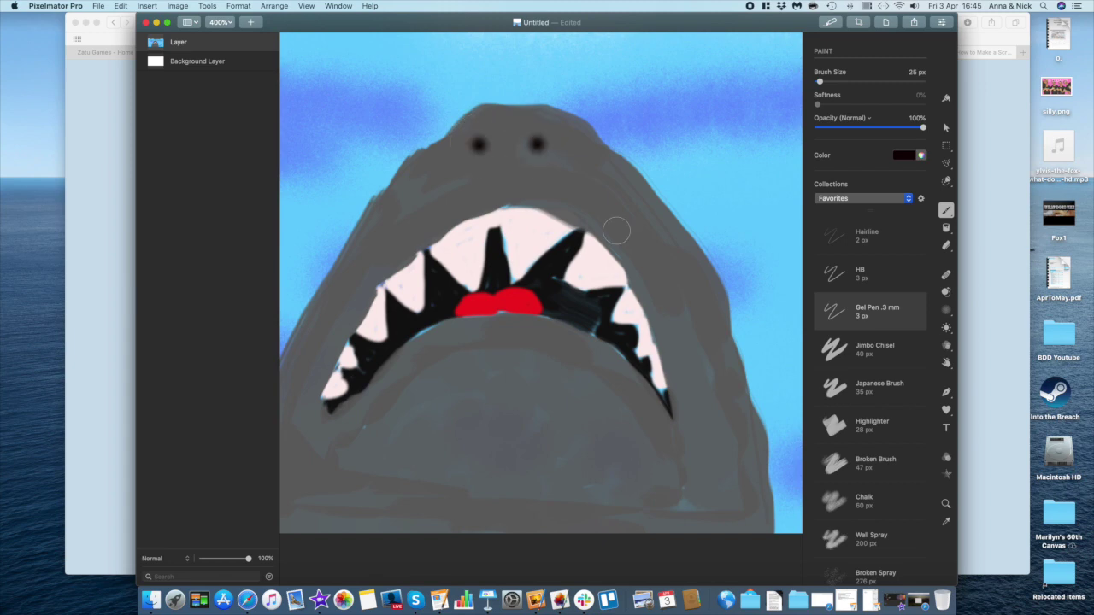
Fit the whole image in view to check the drawing, then bring Safari forward.
key("super+0")
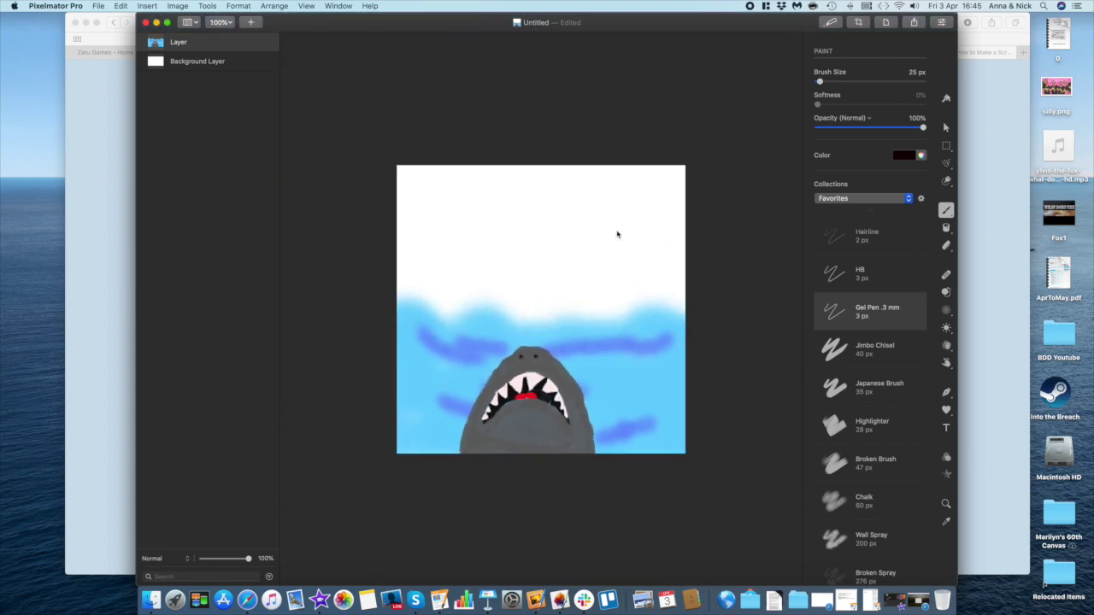
key("super+equal")
key("super+0")
left_click(978, 94)
left_click(469, 52)
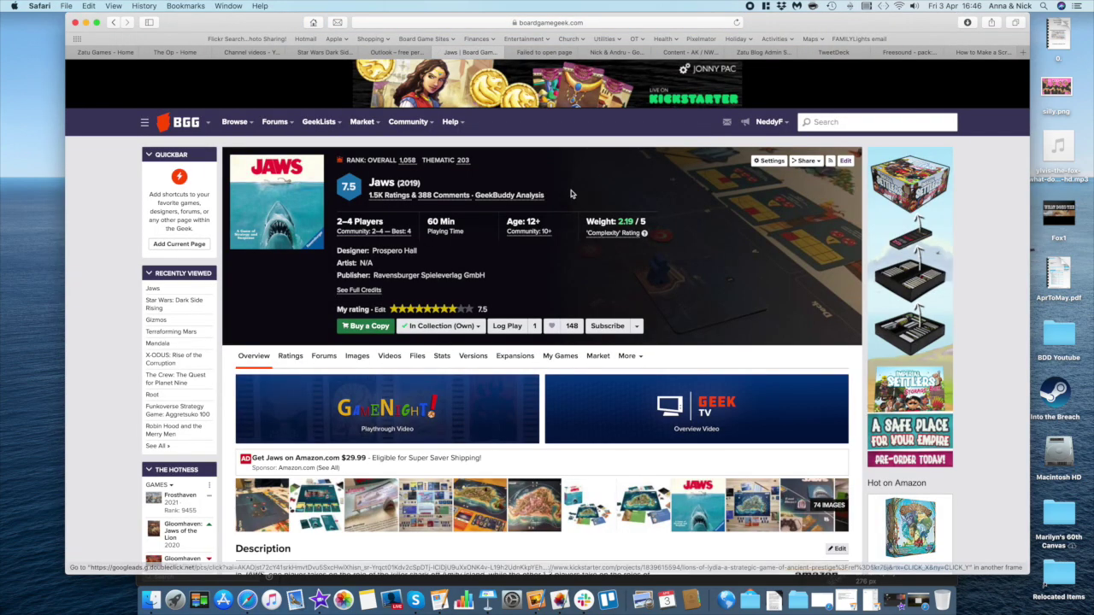
left_click(650, 214)
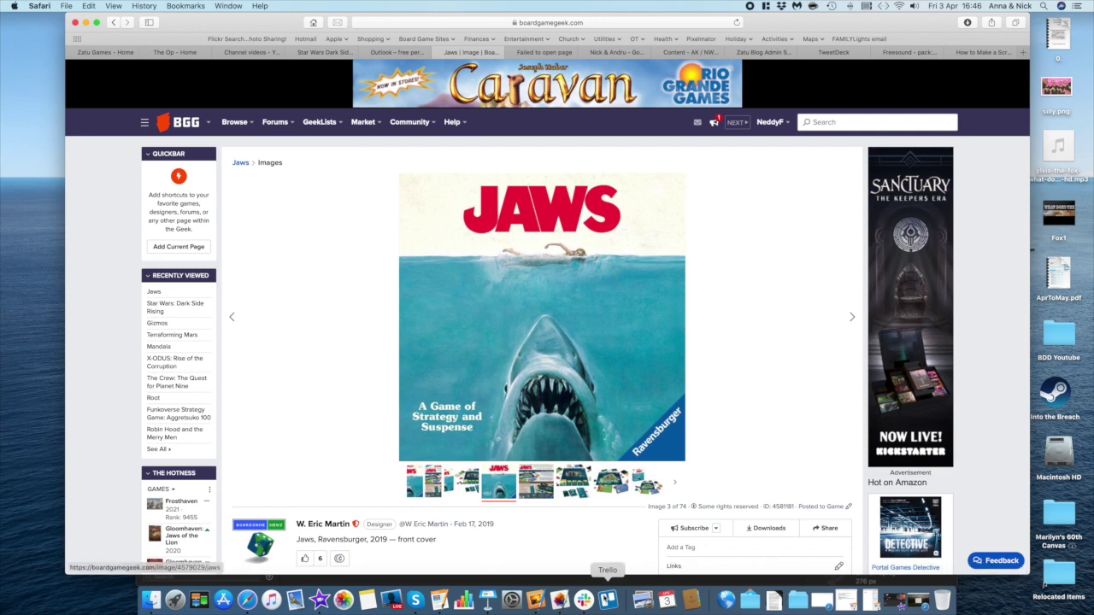
left_click(535, 598)
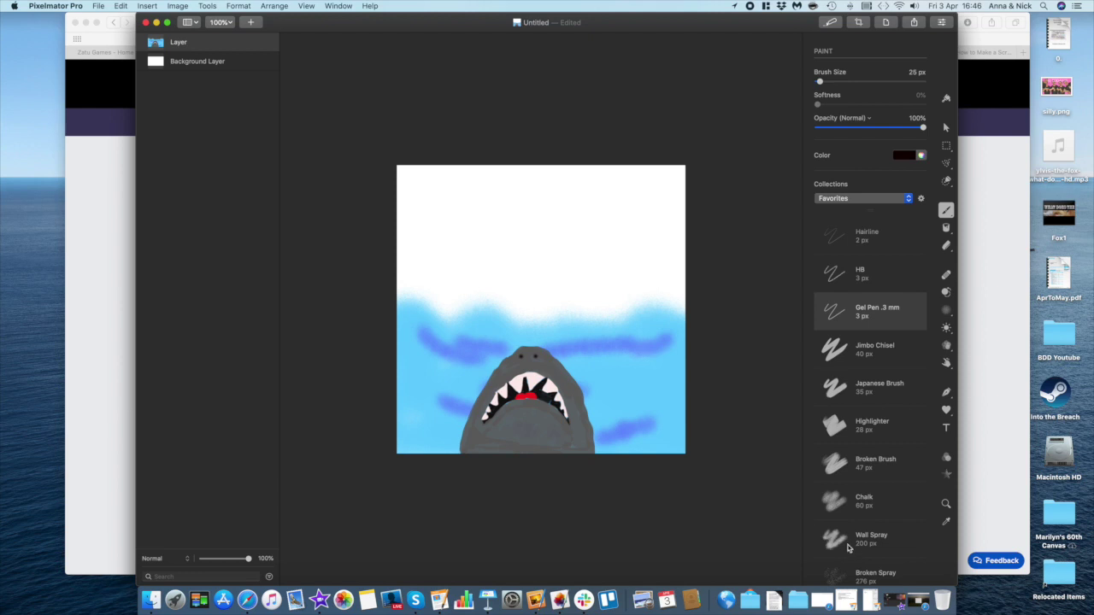
Spray a teal band across the upper water with the Wall Spray brush.
left_click(845, 546)
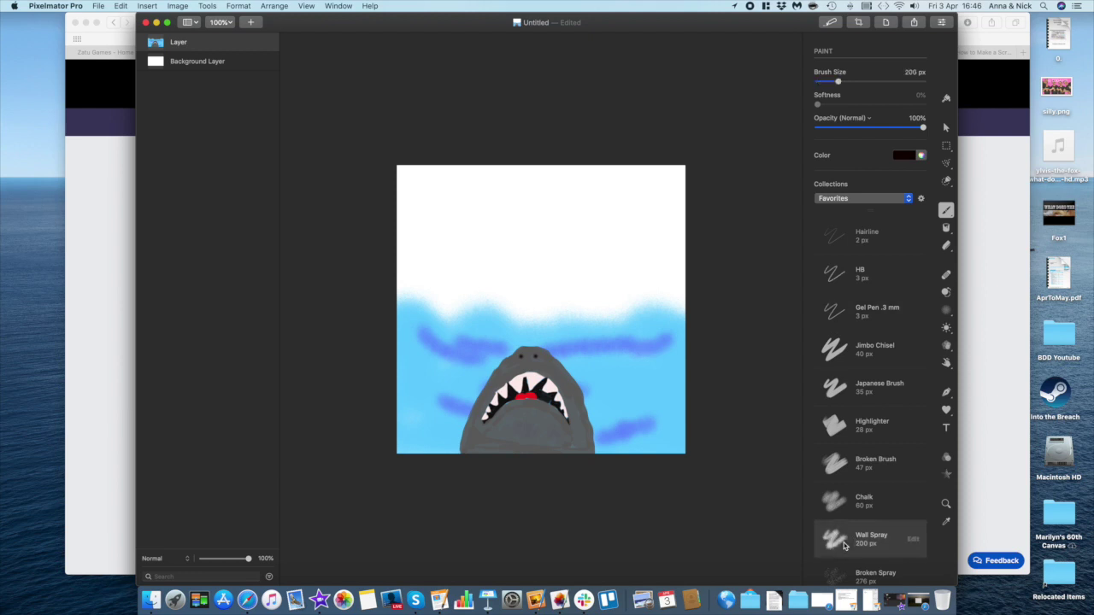
left_click(906, 157)
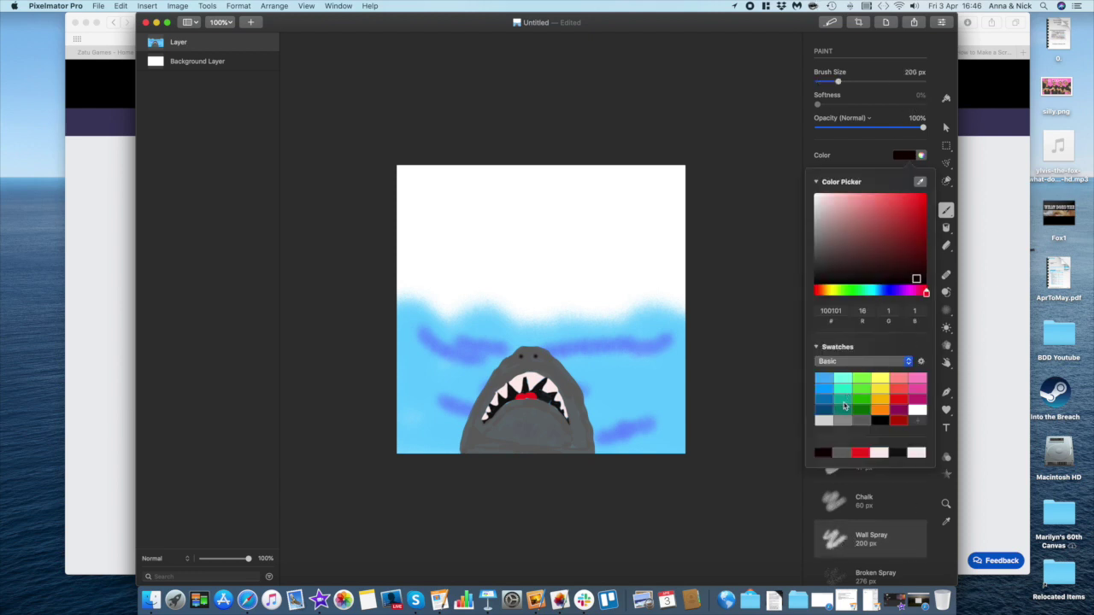
left_click(843, 390)
mouse_move(424, 317)
left_mouse_down()
mouse_move(476, 316)
mouse_move(444, 314)
mouse_move(446, 304)
mouse_move(535, 301)
mouse_move(612, 313)
mouse_move(640, 297)
mouse_move(666, 328)
left_mouse_up()
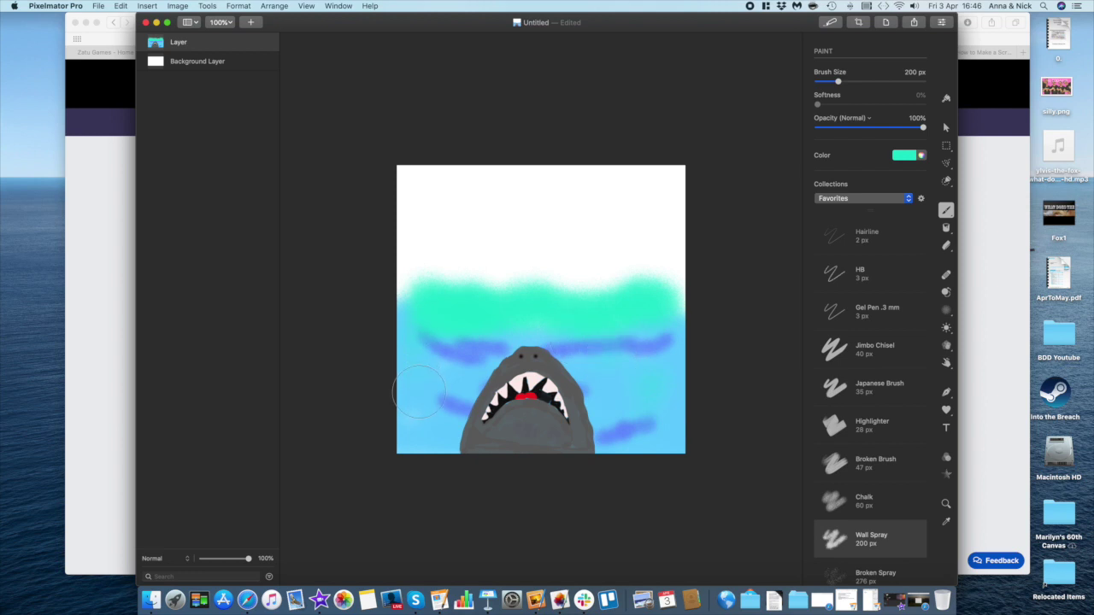
Spray lighter blue over most of the teal band, then set dark blue 055E96 as the colour.
left_click(915, 162)
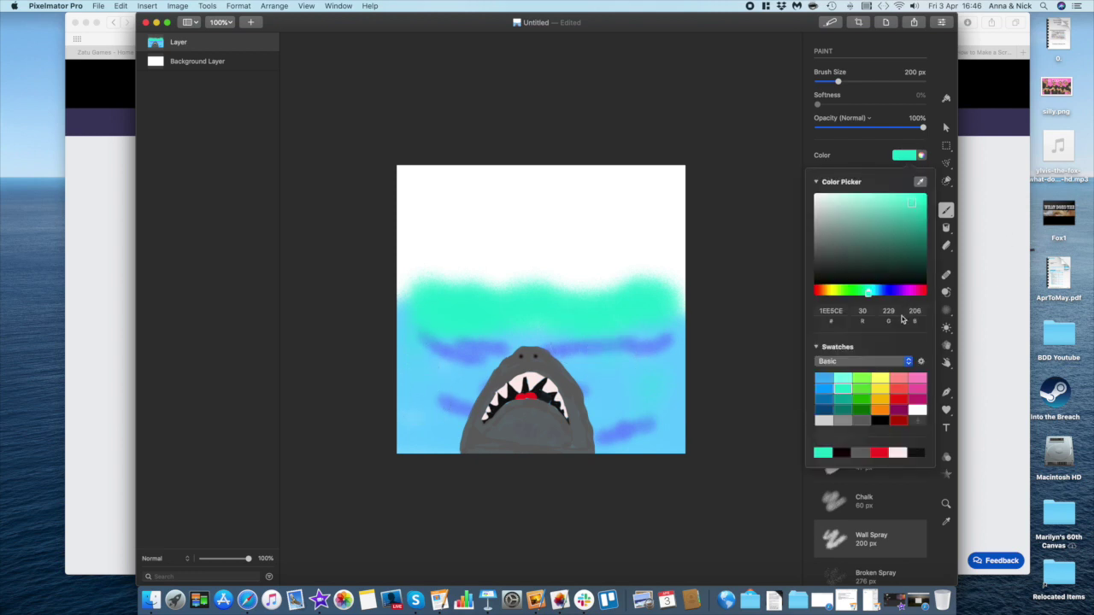
left_click(827, 383)
left_click(439, 272)
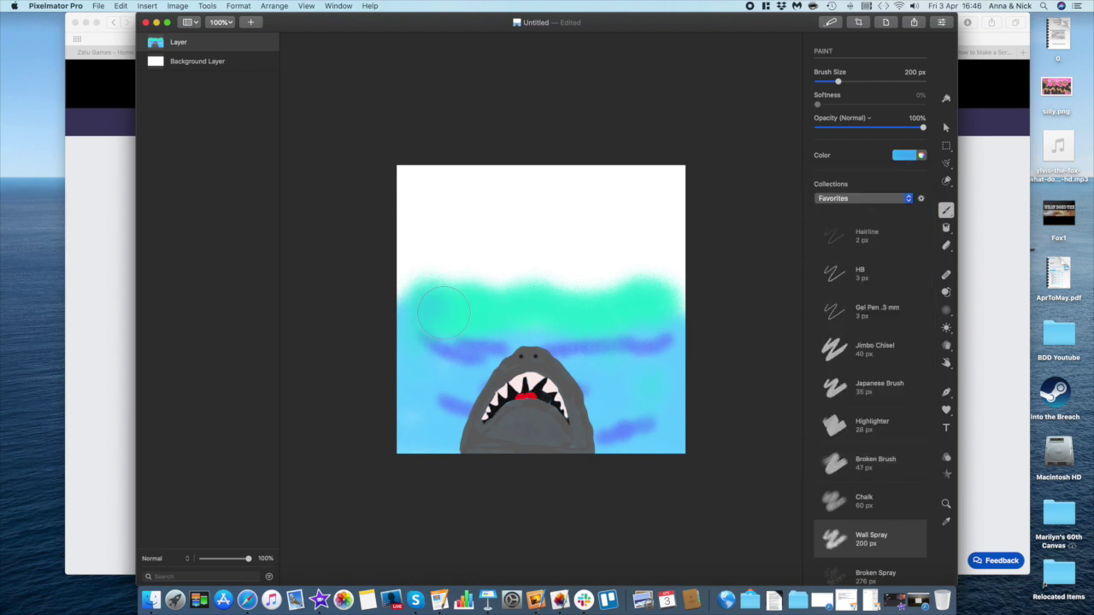
mouse_move(436, 301)
left_mouse_down()
mouse_move(586, 288)
mouse_move(653, 301)
mouse_move(658, 312)
mouse_move(594, 318)
left_mouse_up()
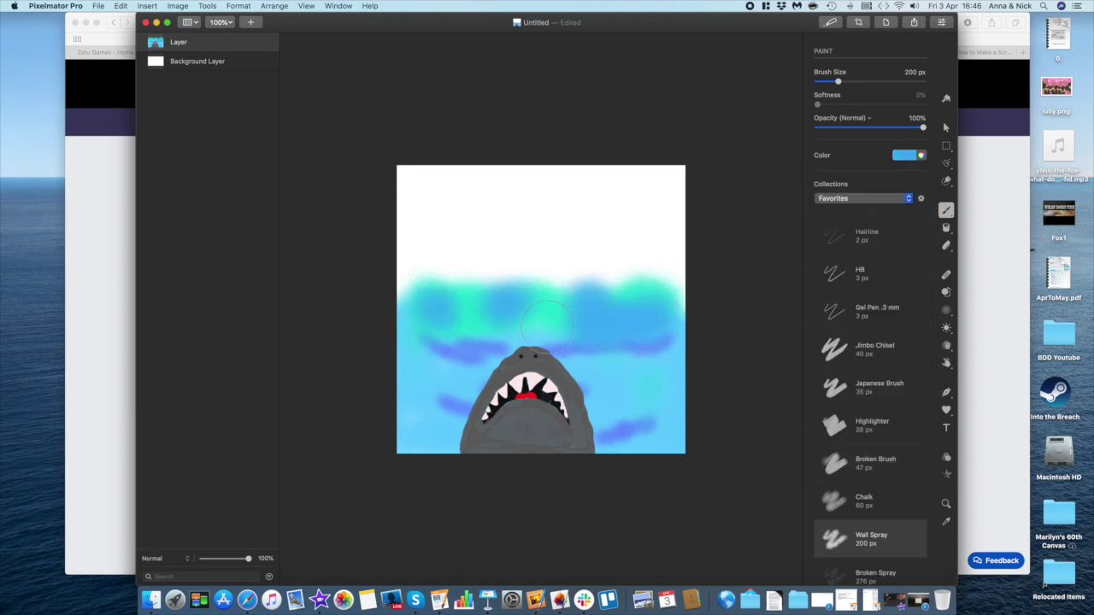
mouse_move(506, 323)
left_mouse_down()
mouse_move(423, 317)
mouse_move(641, 304)
left_mouse_up()
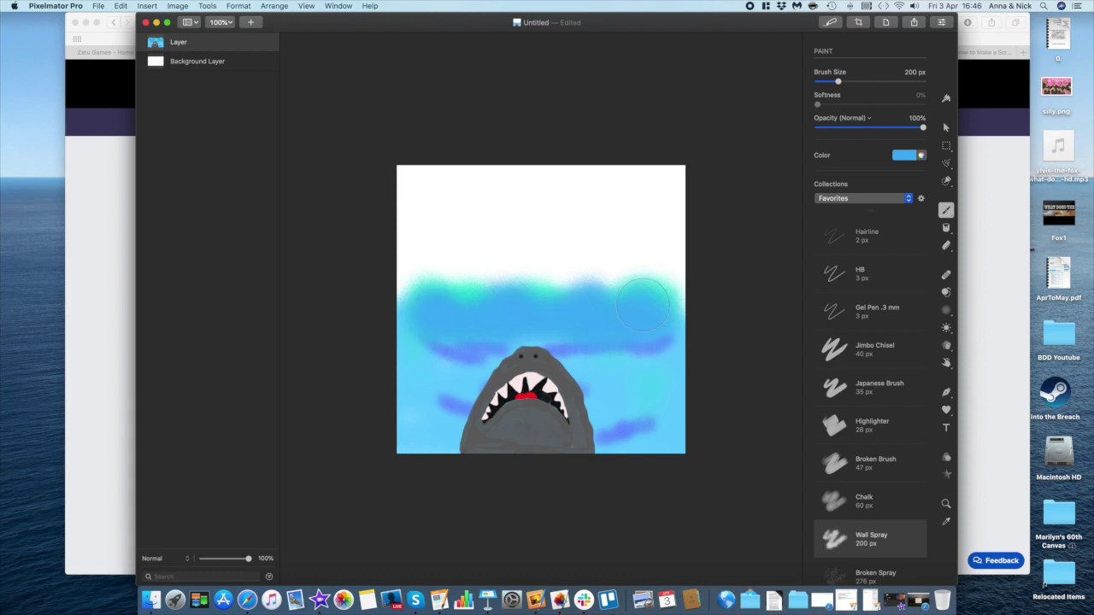
left_click(911, 157)
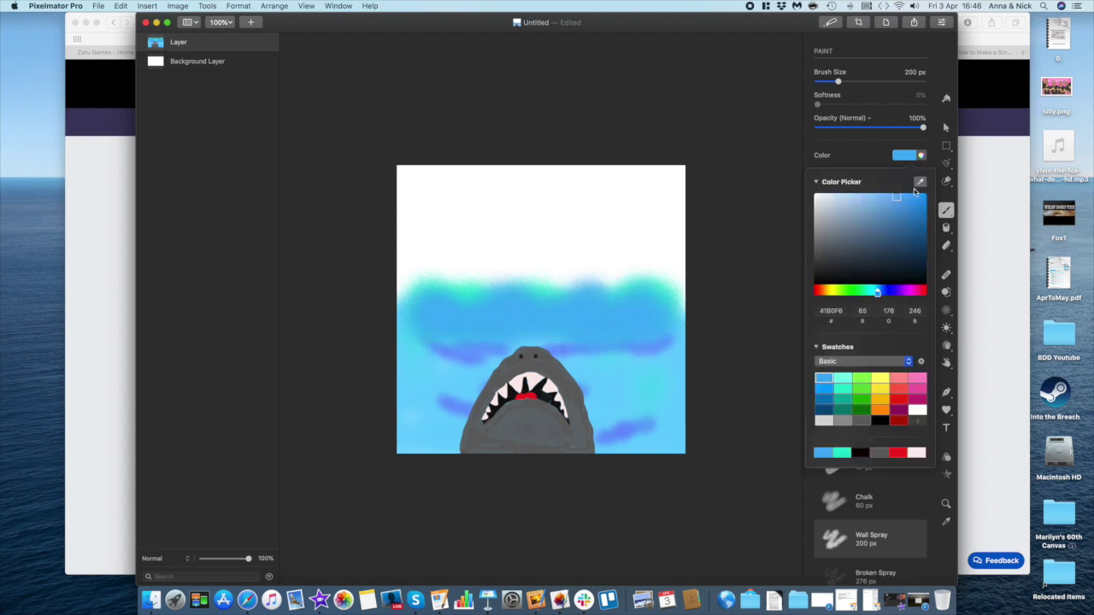
left_click(922, 231)
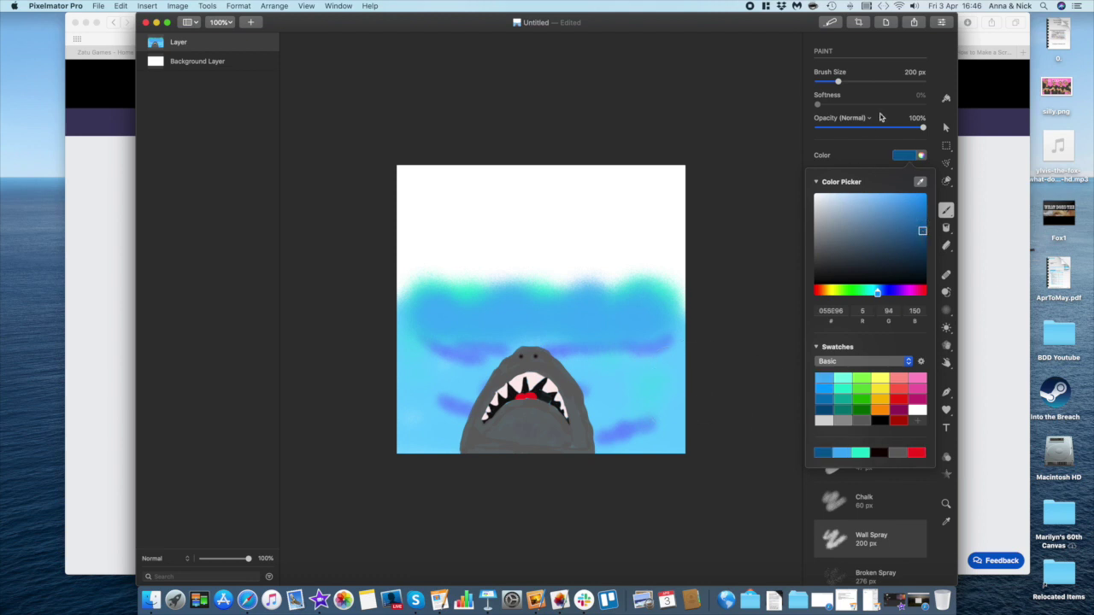
left_click(863, 142)
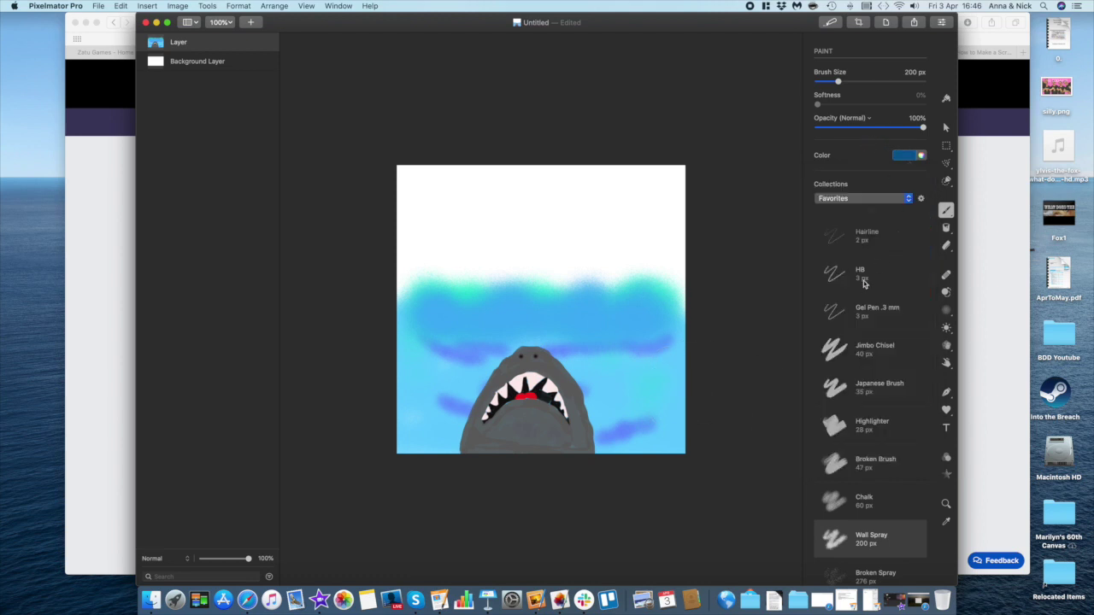
Paint a dark blue wedge in the bottom-right corner using a 78 px Gel Pen .3 mm.
left_click(855, 313)
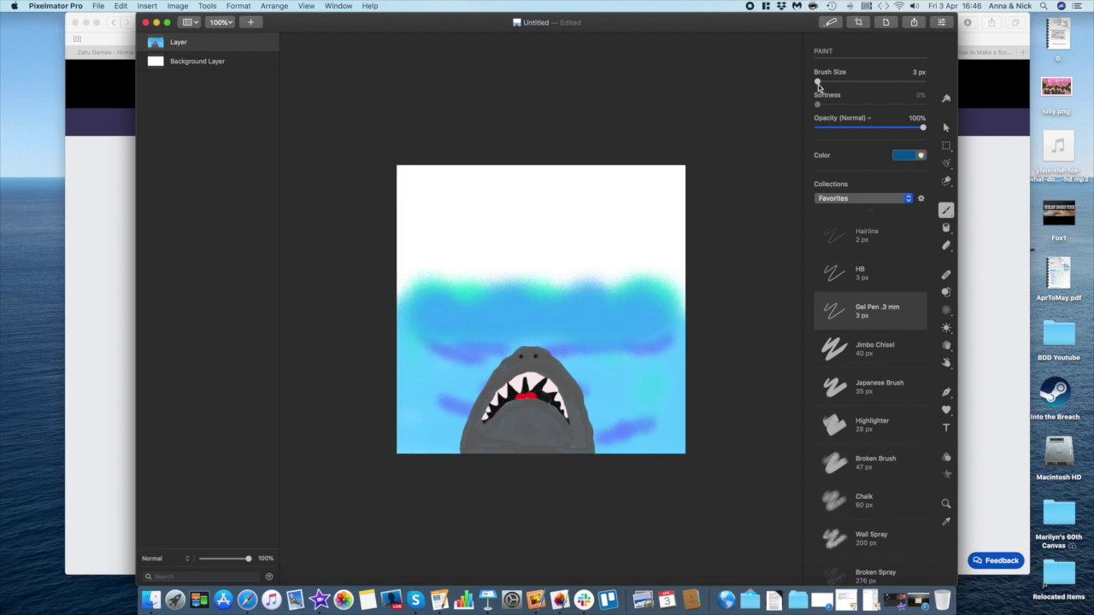
mouse_move(818, 81)
left_mouse_down()
mouse_move(844, 81)
mouse_move(827, 83)
left_mouse_up()
mouse_move(676, 399)
left_mouse_down()
mouse_move(642, 453)
mouse_move(683, 450)
mouse_move(684, 403)
mouse_move(668, 441)
mouse_move(638, 462)
mouse_move(690, 393)
left_mouse_up()
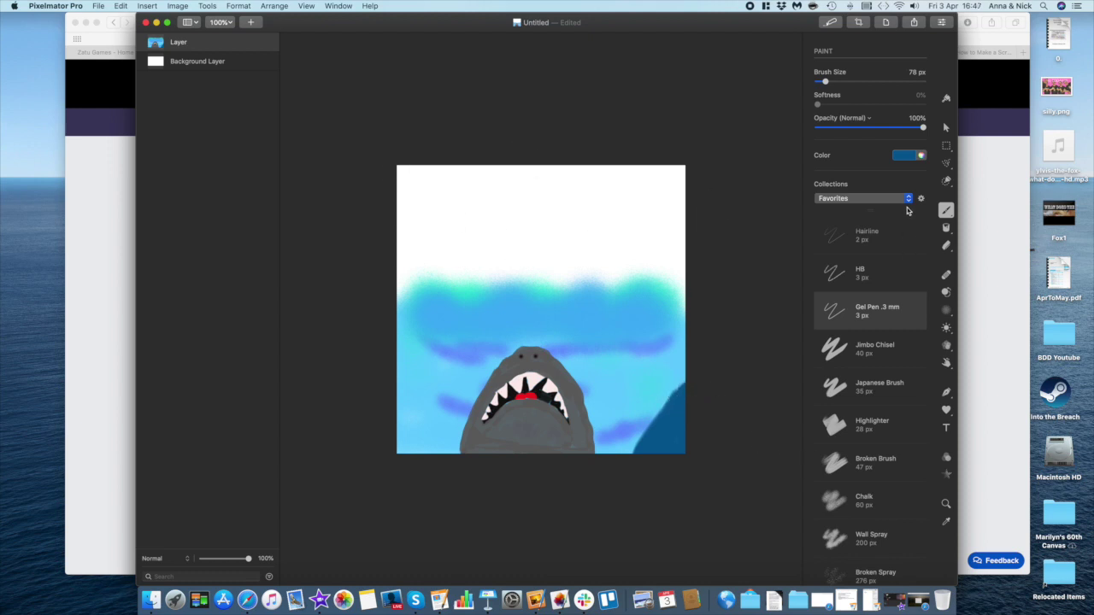
scroll(881, 565, "down", 1)
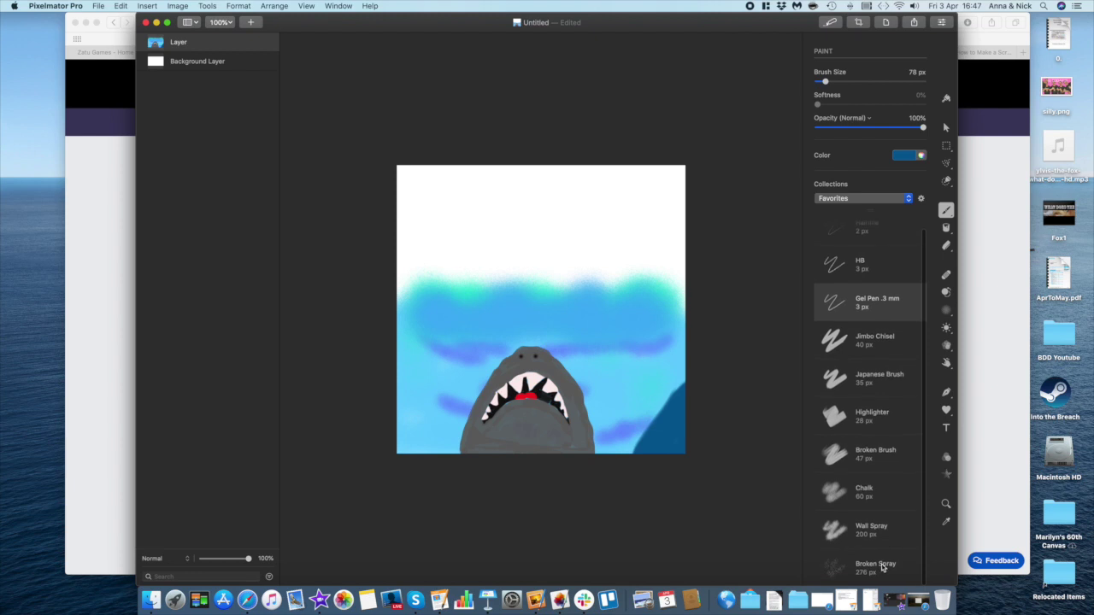
Spray pale yellow-green speckles across the sky with the Broken Spray brush.
left_click(882, 568)
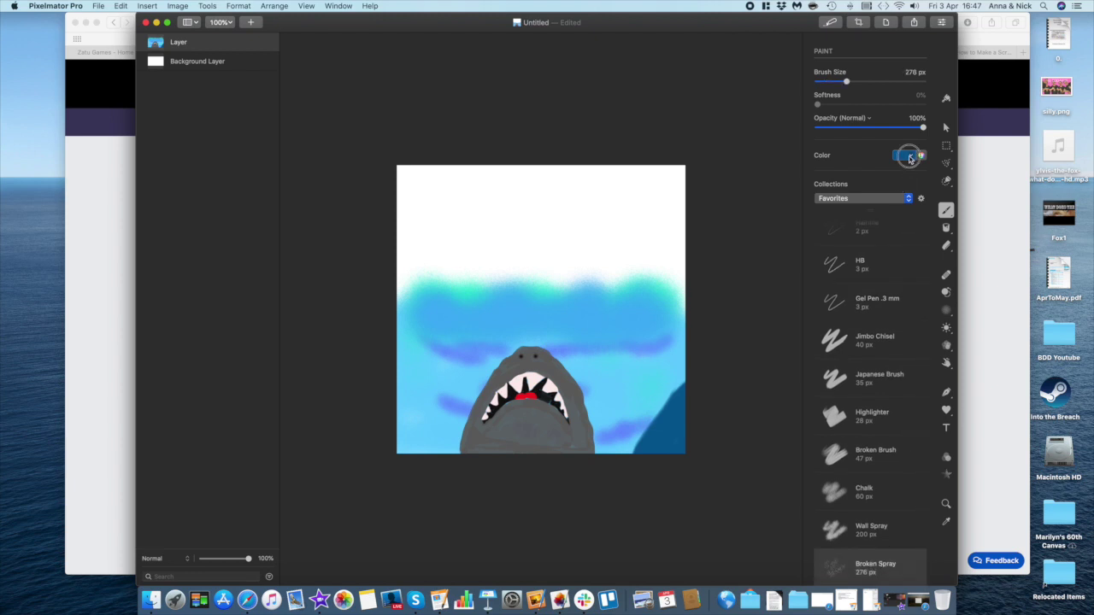
left_click(909, 155)
left_click(829, 294)
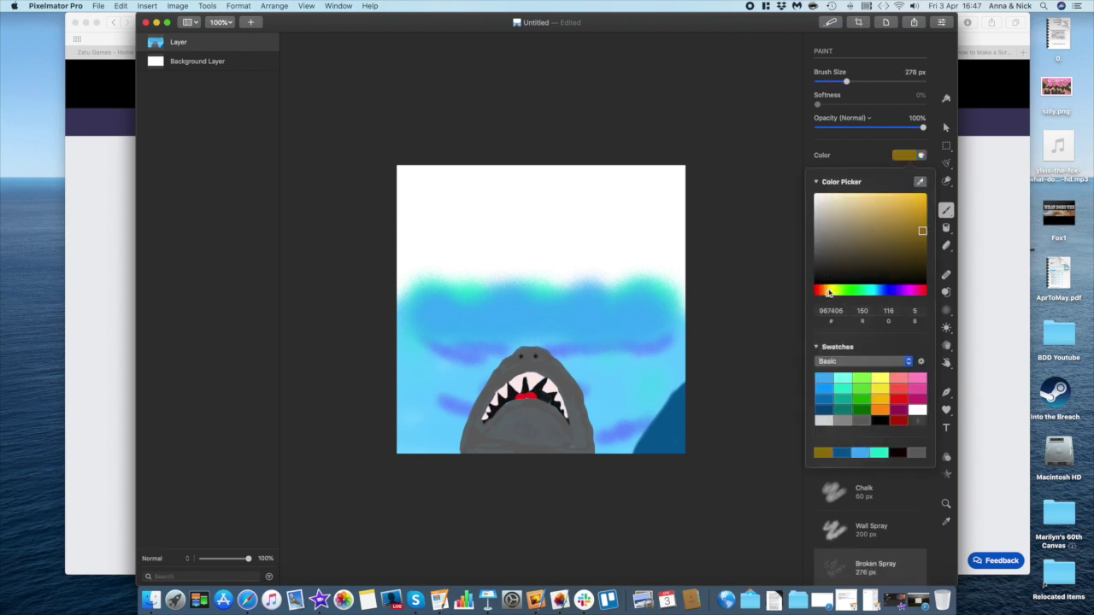
left_click_drag(841, 291, 834, 290)
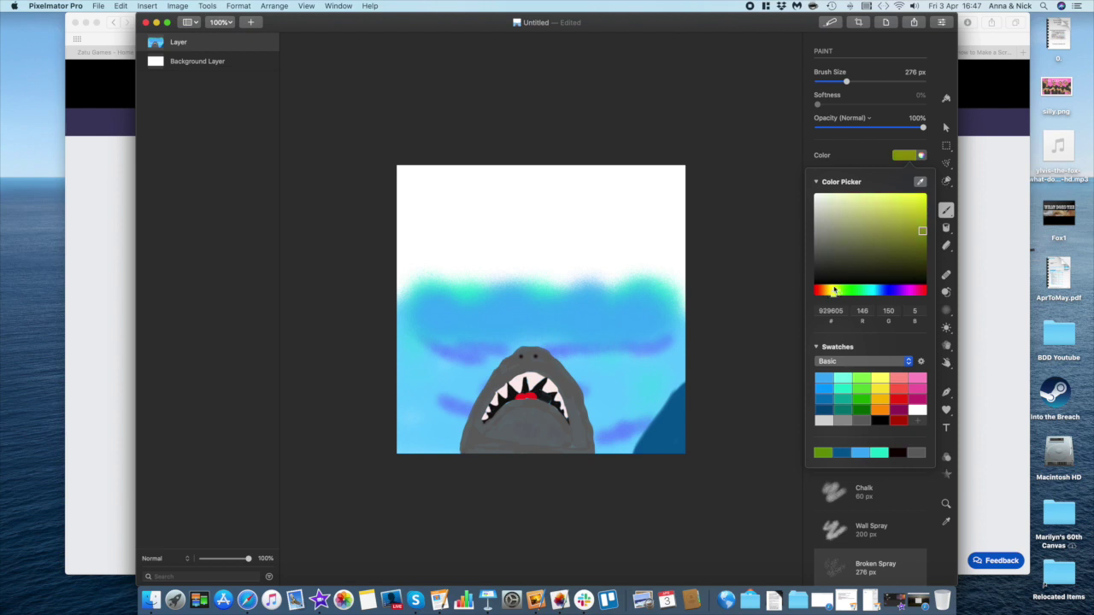
left_click(864, 206)
mouse_move(412, 195)
left_mouse_down()
mouse_move(684, 192)
mouse_move(628, 246)
mouse_move(417, 251)
left_mouse_up()
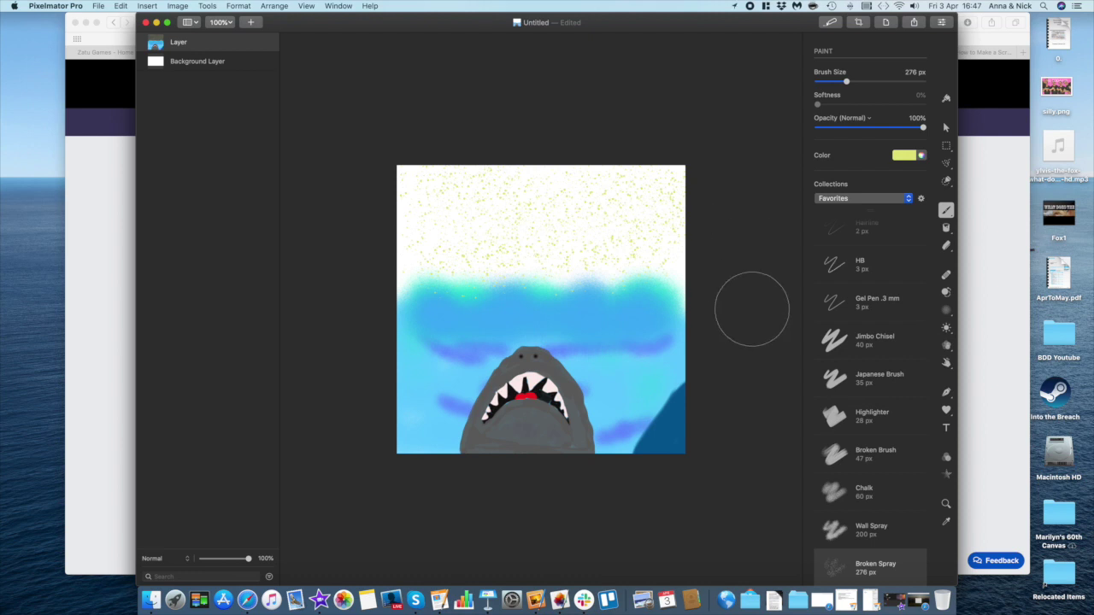
Switch the spray colour to near-white and shrink the brush to 34 px.
left_click(907, 156)
left_click(823, 201)
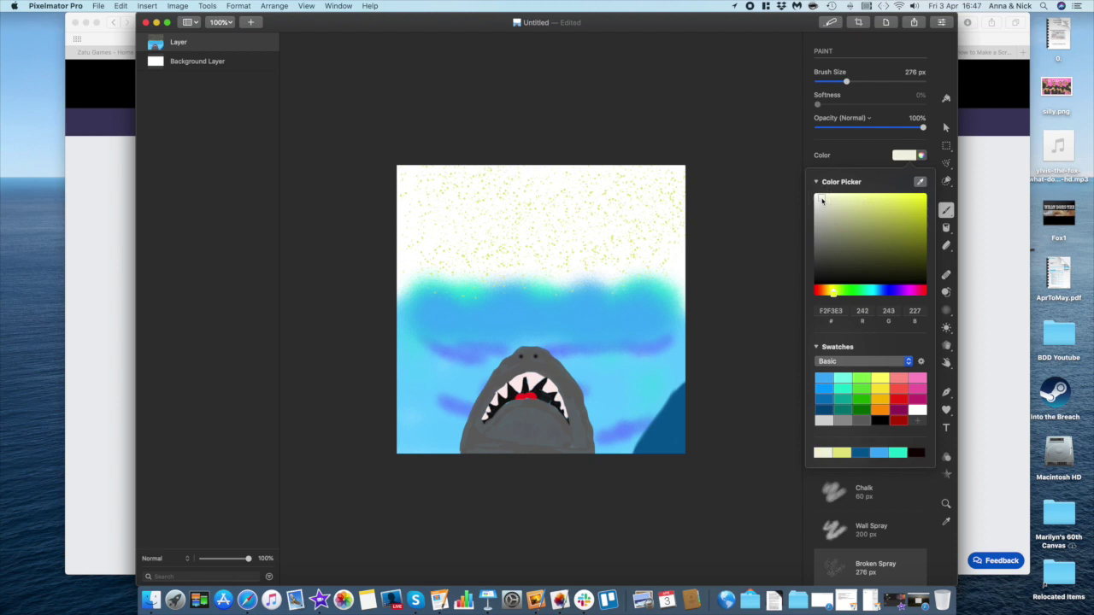
left_click(818, 199)
left_click_drag(846, 81, 818, 82)
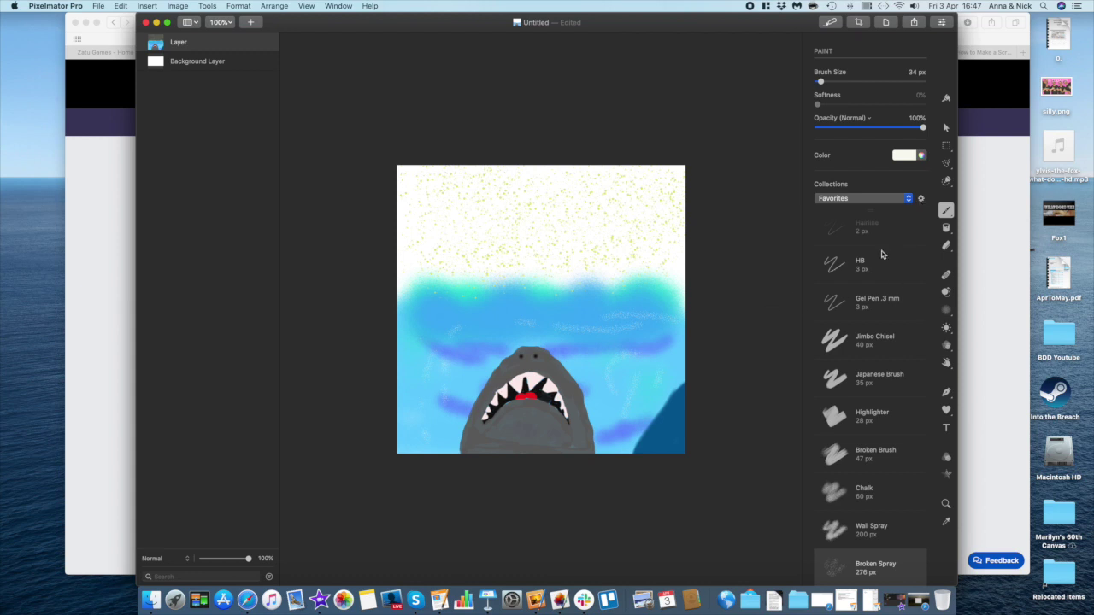
Set a 3 px Gel Pen in pink FF8ECB, check the Jaws cover in Safari, and return.
scroll(883, 255, "up", 1)
left_click(861, 314)
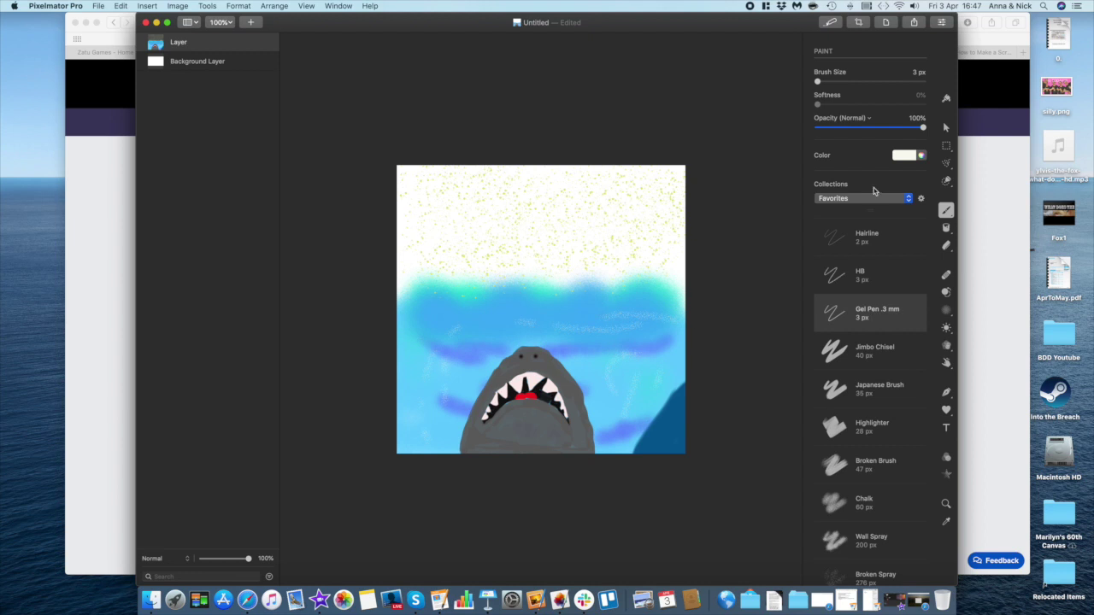
left_click(911, 156)
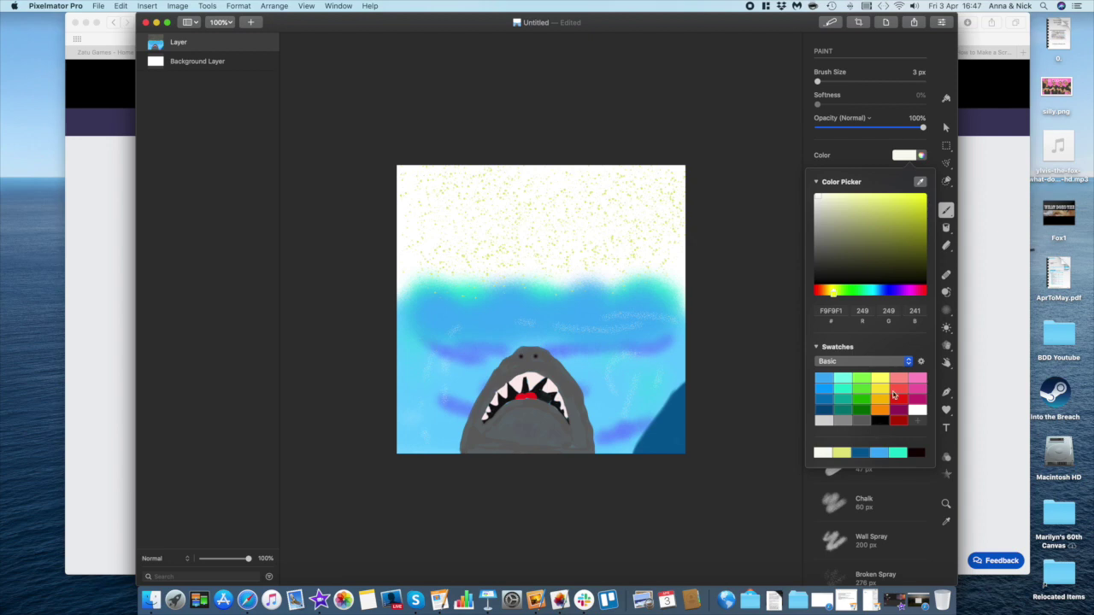
left_click(918, 379)
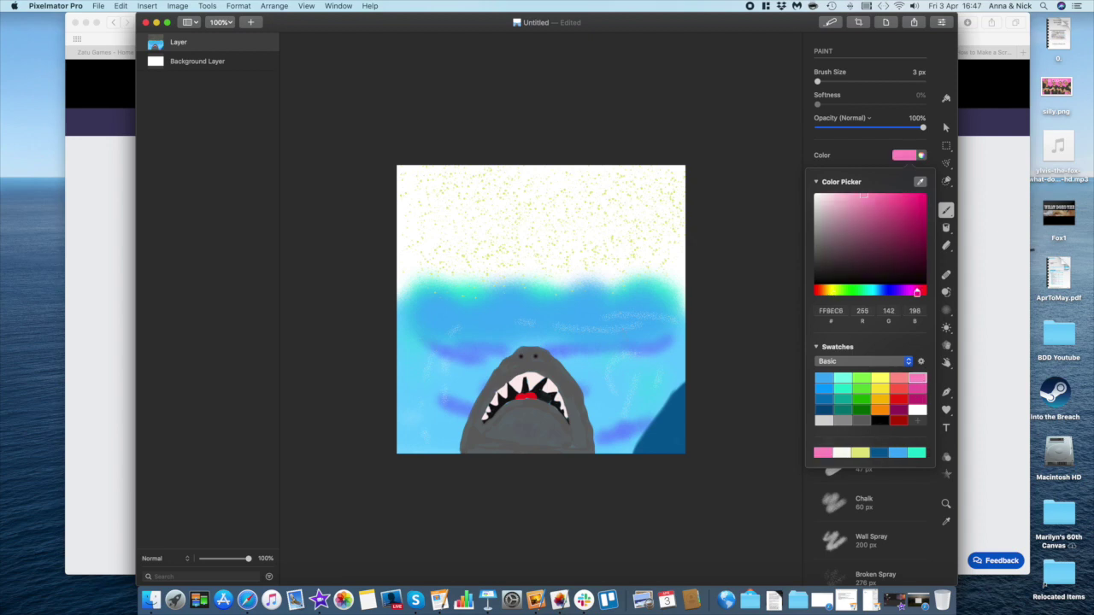
left_click(1020, 357)
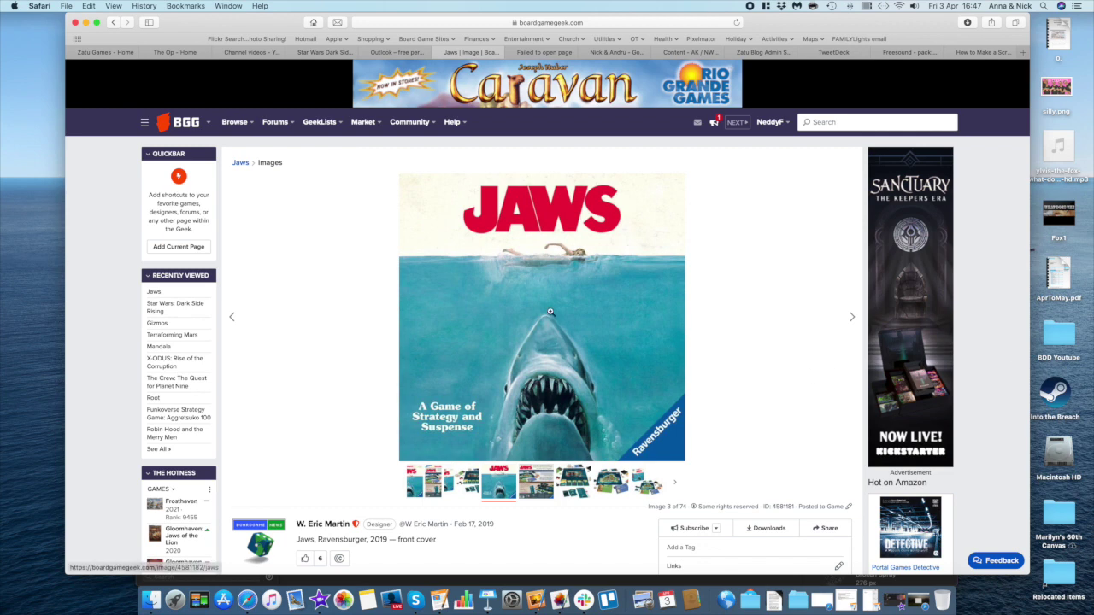
left_click(564, 577)
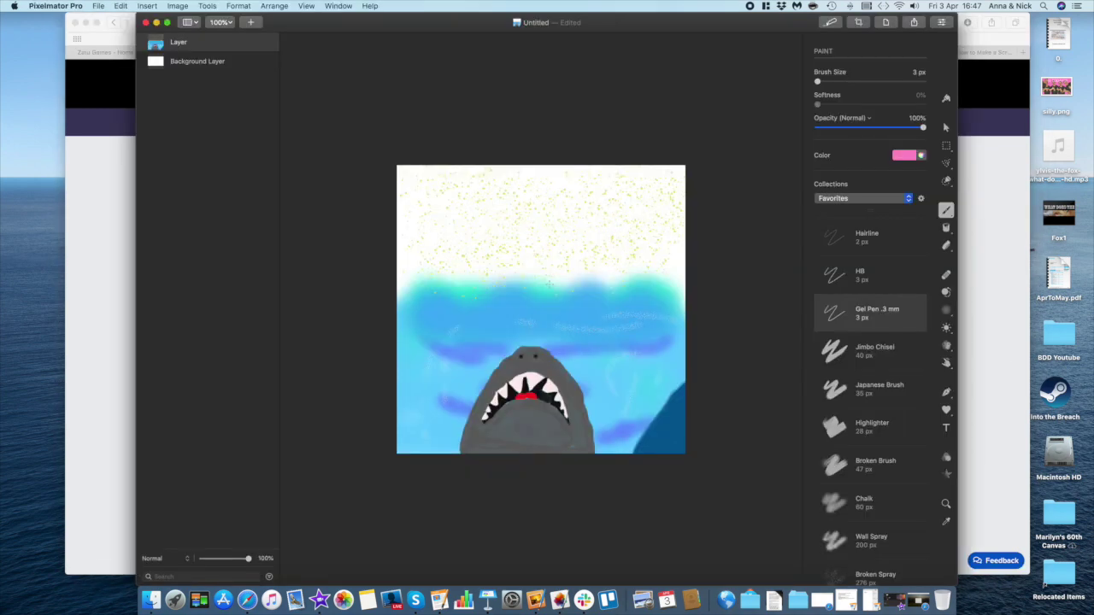
Outline the swimmer in pink, enlarge the brush to 49 px, and paint the body, leg and arm.
scroll(542, 310, "up", 5)
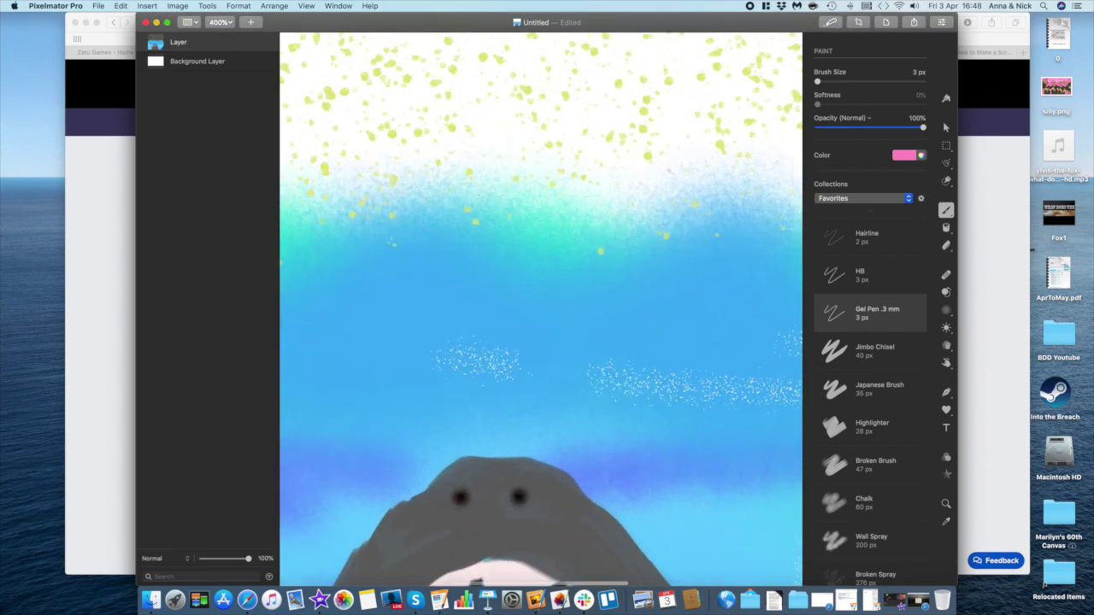
mouse_move(662, 184)
left_mouse_down()
mouse_move(702, 144)
mouse_move(745, 149)
mouse_move(772, 181)
mouse_move(773, 214)
mouse_move(661, 184)
left_mouse_up()
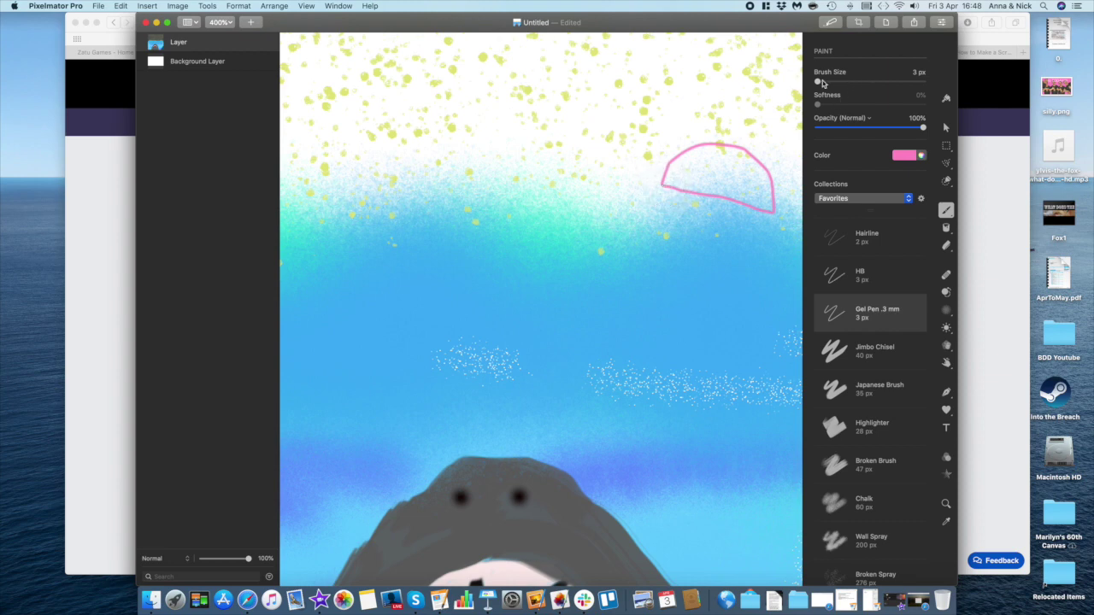
mouse_move(817, 82)
left_mouse_down()
mouse_move(836, 82)
mouse_move(822, 81)
left_mouse_up()
mouse_move(688, 171)
left_mouse_down()
mouse_move(735, 173)
mouse_move(769, 197)
mouse_move(743, 205)
mouse_move(722, 182)
mouse_move(688, 195)
mouse_move(671, 167)
mouse_move(750, 155)
mouse_move(765, 183)
mouse_move(757, 195)
mouse_move(680, 189)
mouse_move(665, 171)
mouse_move(583, 211)
mouse_move(658, 130)
mouse_move(750, 68)
left_mouse_up()
left_click_drag(578, 217, 488, 220)
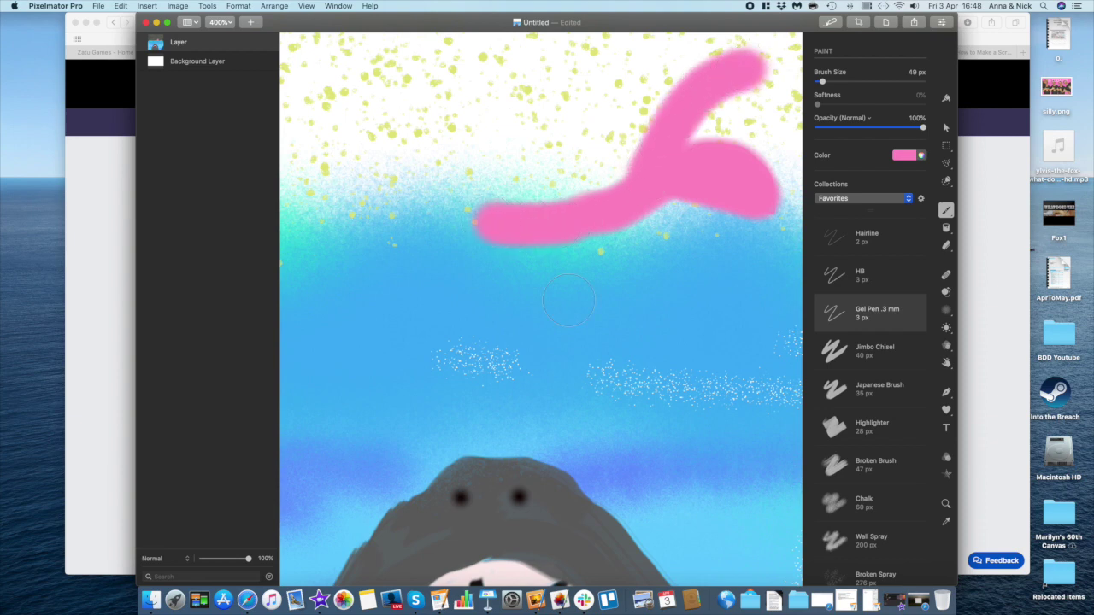
scroll(569, 299, "left", 5)
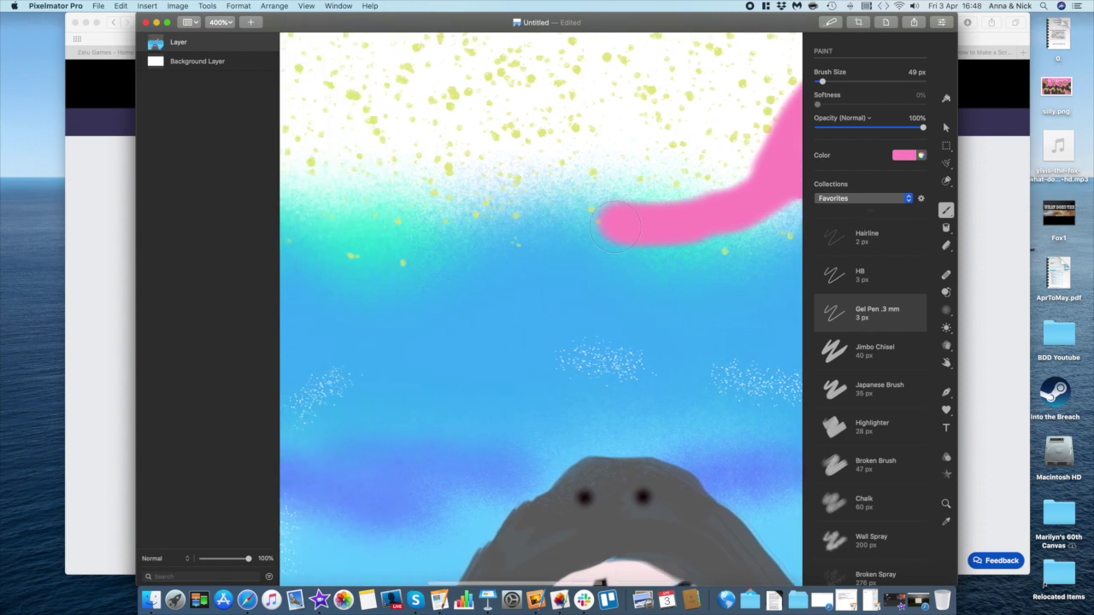
mouse_move(616, 224)
left_mouse_down()
mouse_move(531, 211)
mouse_move(409, 269)
left_mouse_up()
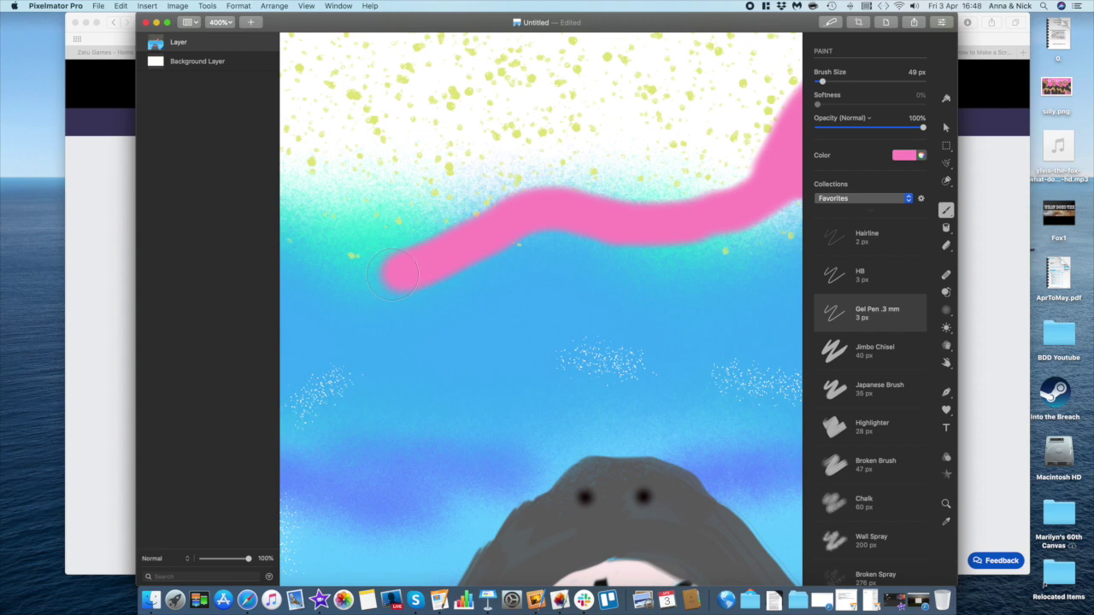
left_click_drag(340, 277, 318, 316)
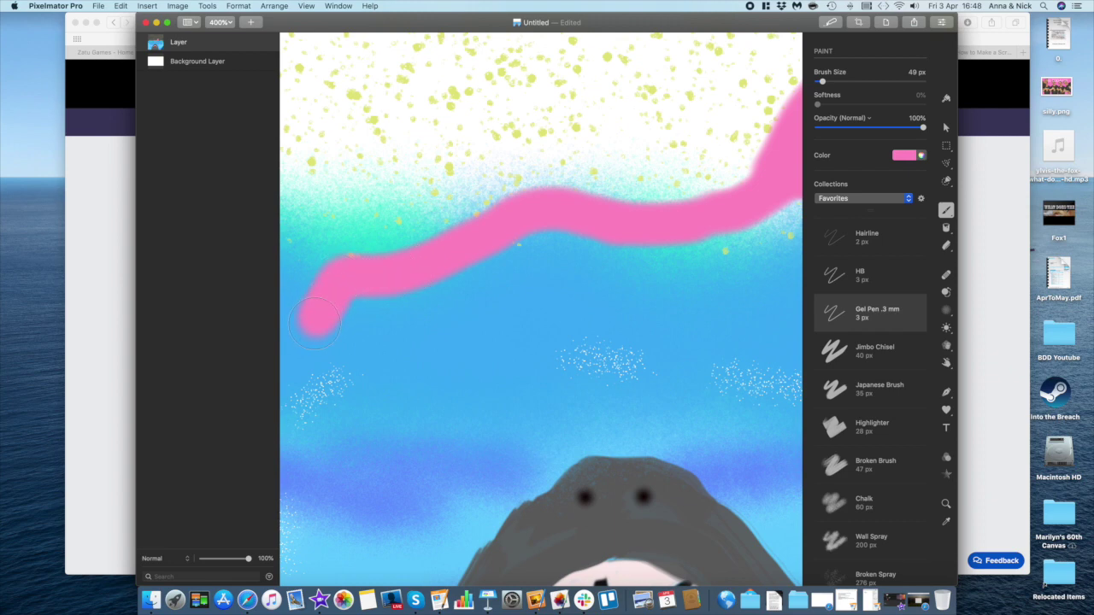
mouse_move(513, 195)
left_mouse_down()
mouse_move(339, 134)
mouse_move(322, 172)
left_mouse_up()
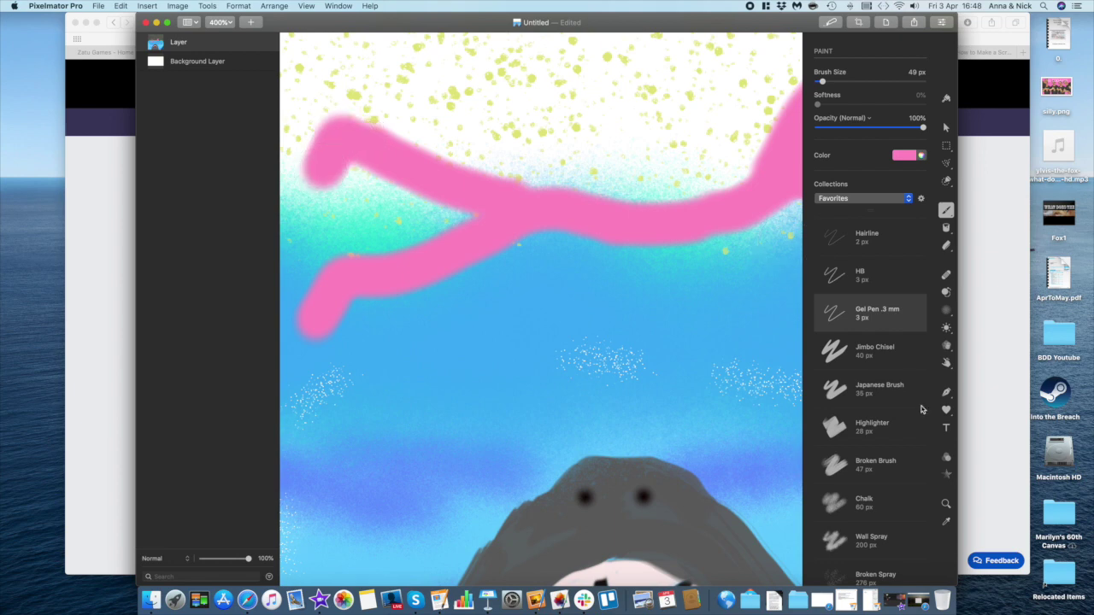
Wash blue Chalk over the lower pink arm, dropping opacity to about 42% then 20%.
left_click(909, 156)
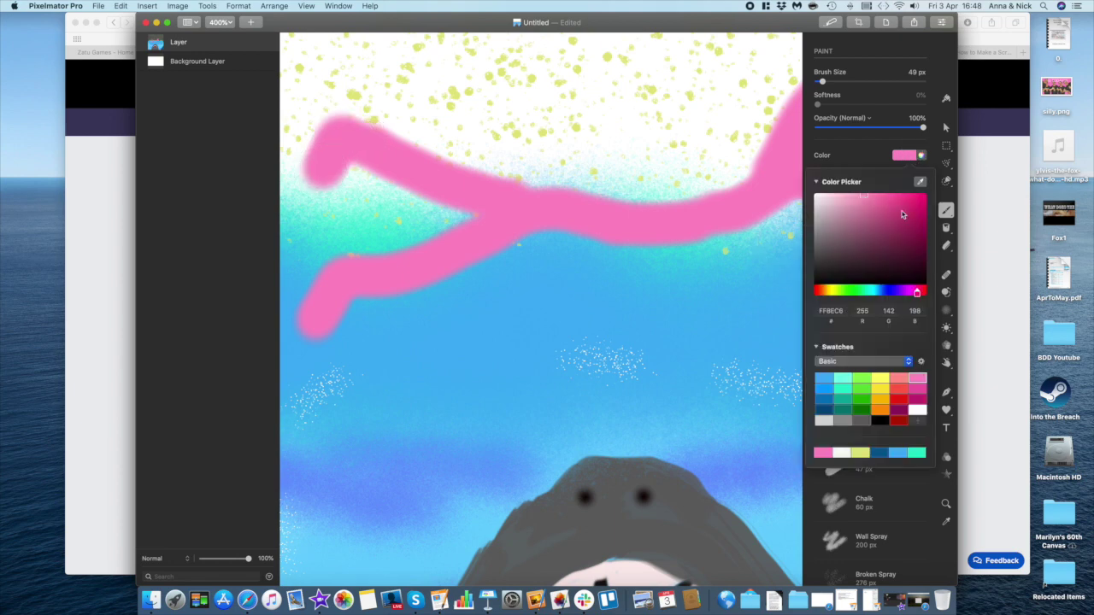
left_click(823, 380)
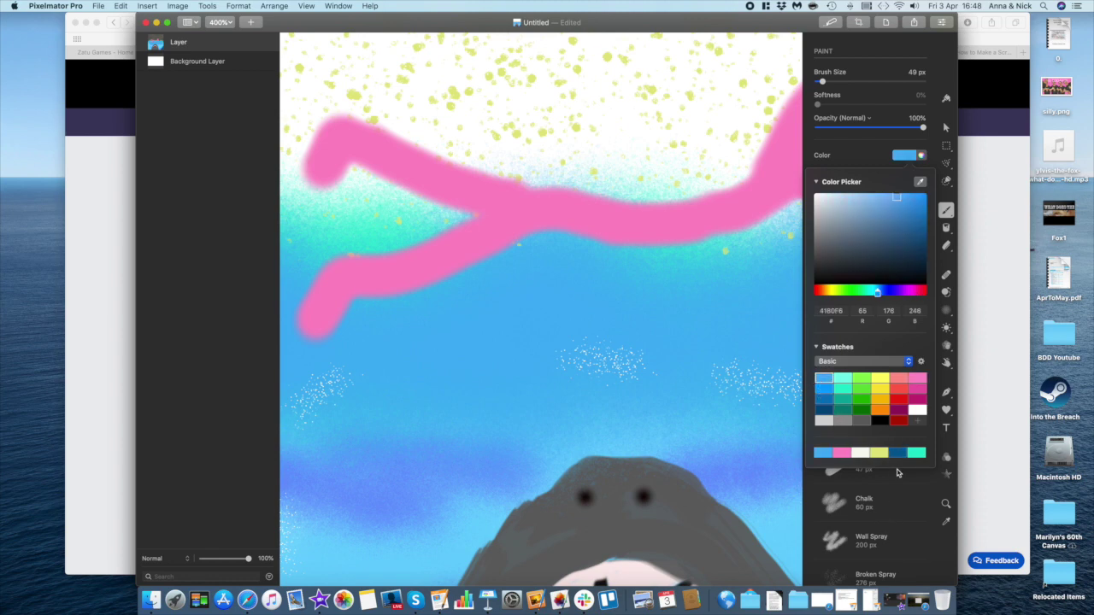
left_click(889, 501)
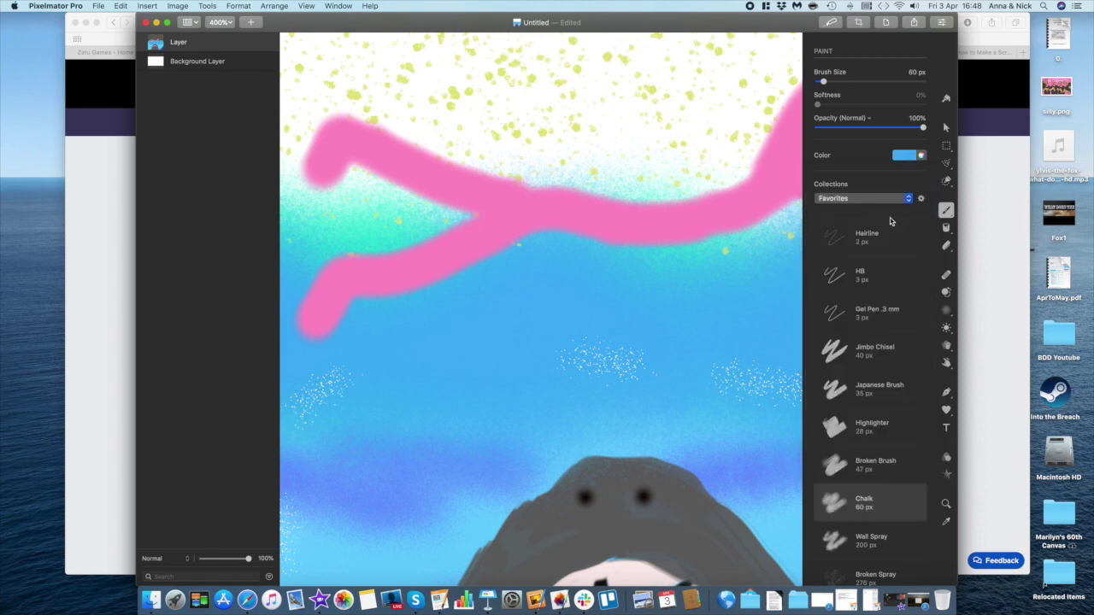
left_click_drag(921, 128, 859, 131)
left_click_drag(375, 262, 439, 277)
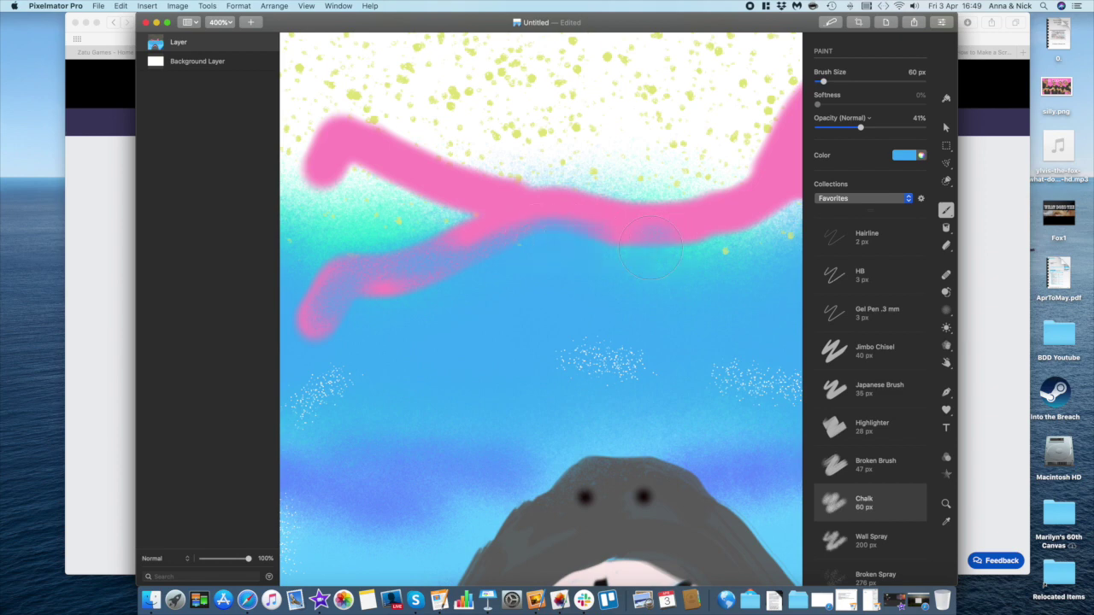
scroll(649, 248, "up", 3)
scroll(649, 248, "right", 3)
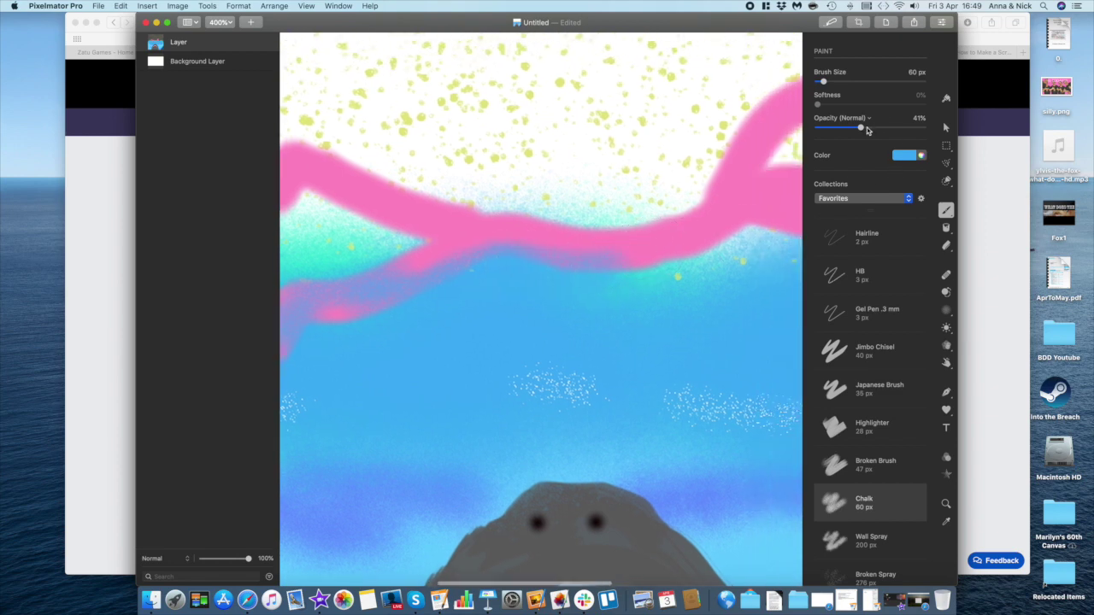
left_click_drag(861, 129, 839, 128)
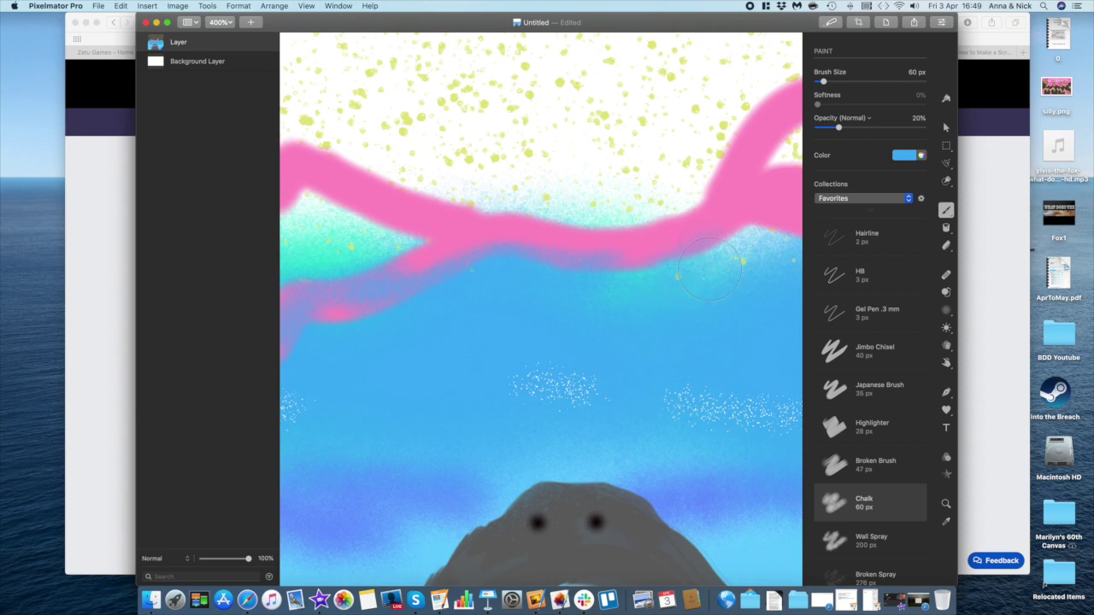
scroll(709, 268, "up", 3)
scroll(709, 267, "right", 3)
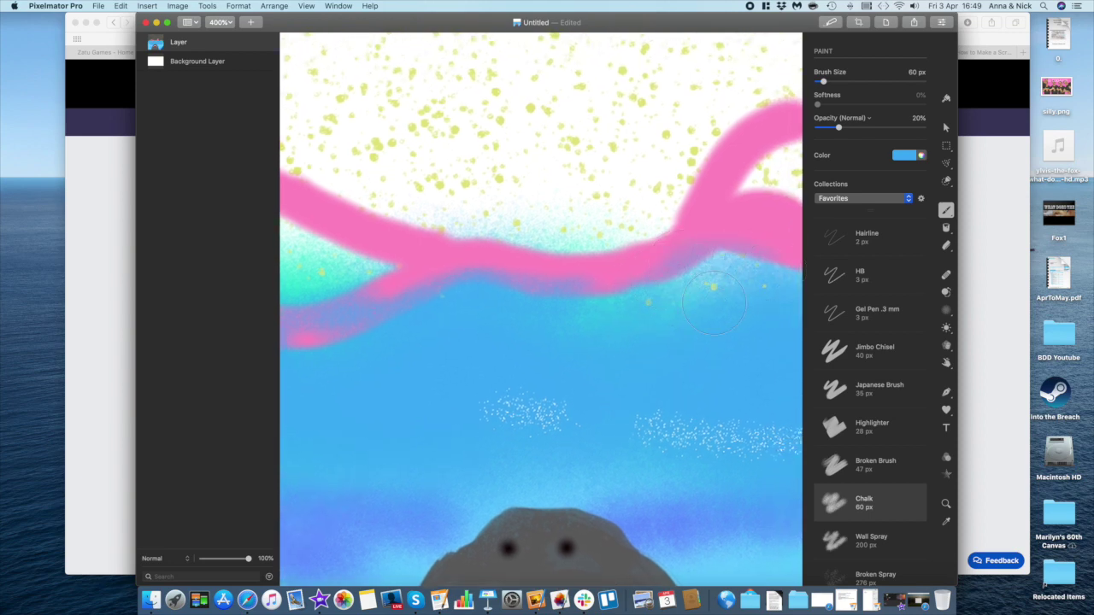
scroll(714, 299, "right", 3)
scroll(714, 300, "up", 2)
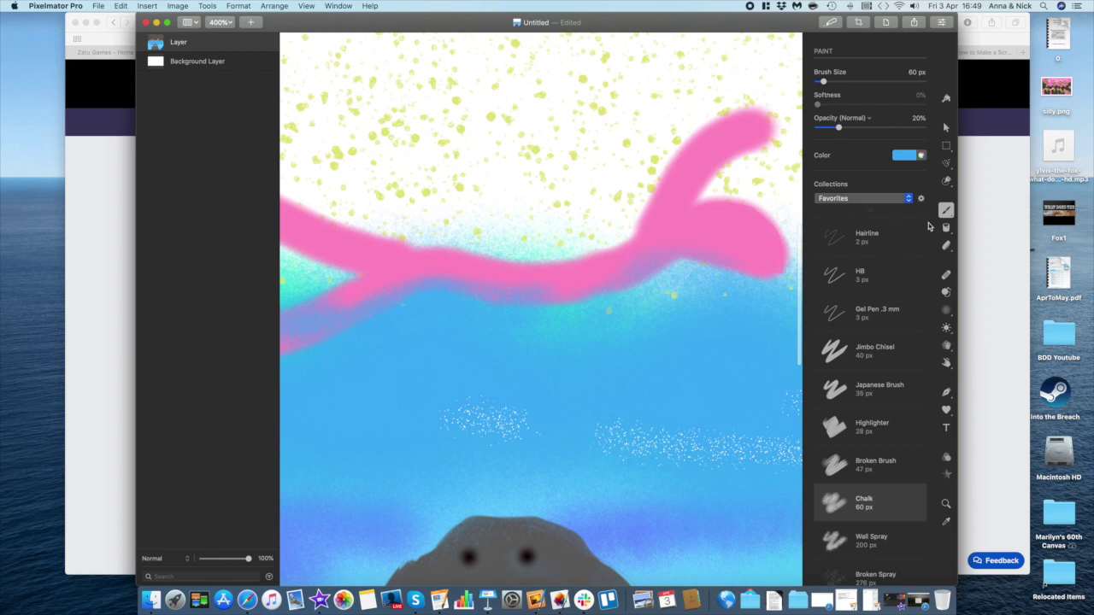
Paint two yellow hair patches on the swimmer at 100% opacity and about 19 px.
left_click(920, 155)
left_click(877, 381)
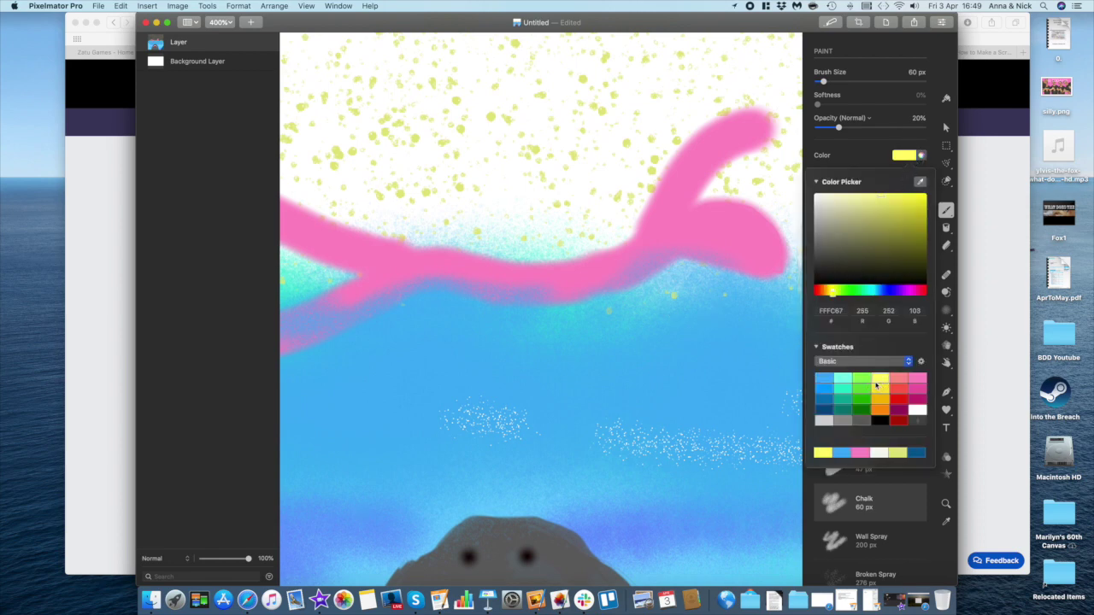
left_click(844, 132)
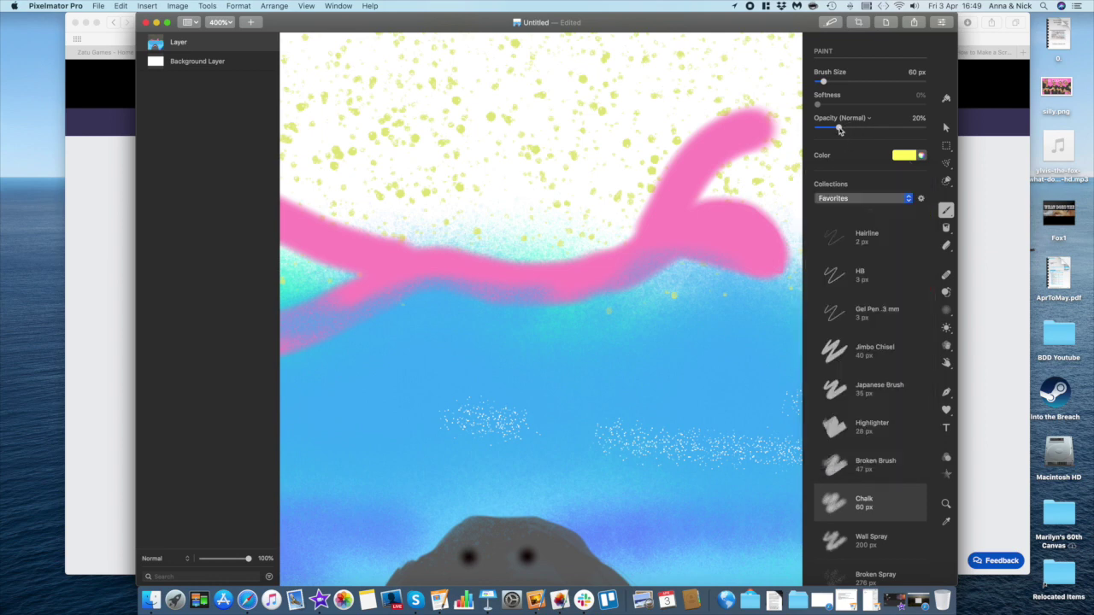
left_click_drag(839, 126, 924, 126)
left_click_drag(825, 83, 823, 82)
mouse_move(722, 205)
left_mouse_down()
mouse_move(778, 253)
mouse_move(763, 222)
mouse_move(717, 199)
mouse_move(765, 210)
mouse_move(787, 269)
mouse_move(780, 214)
mouse_move(718, 188)
left_mouse_up()
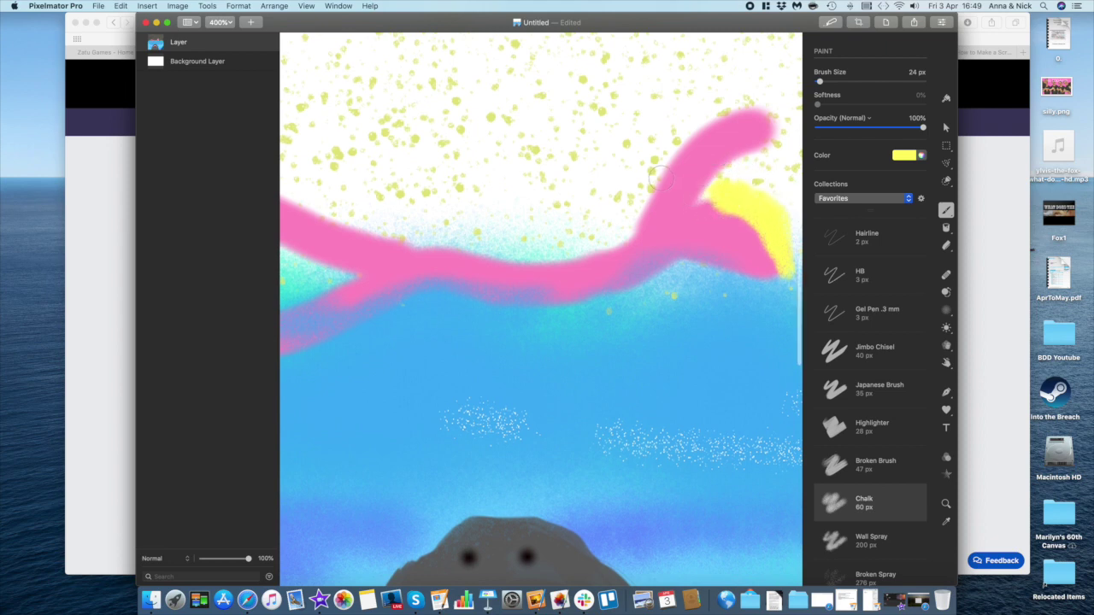
scroll(655, 170, "right", 1)
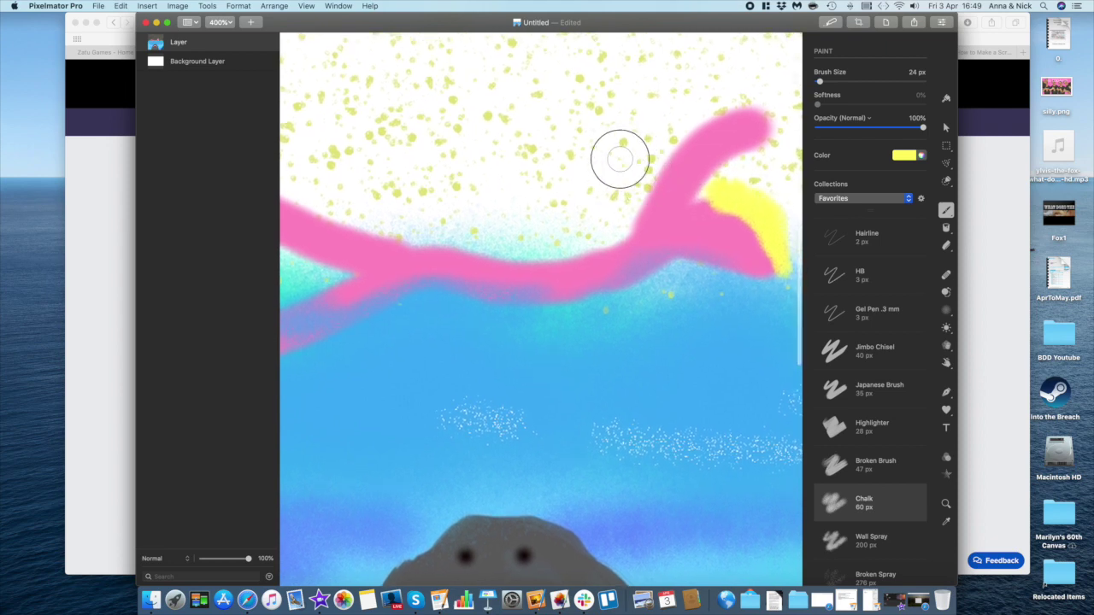
scroll(620, 158, "up", 1)
mouse_move(642, 176)
left_mouse_down()
mouse_move(607, 172)
mouse_move(657, 167)
mouse_move(622, 176)
mouse_move(639, 194)
mouse_move(653, 185)
mouse_move(640, 206)
mouse_move(619, 196)
mouse_move(617, 239)
mouse_move(631, 208)
mouse_move(624, 165)
mouse_move(605, 185)
left_mouse_up()
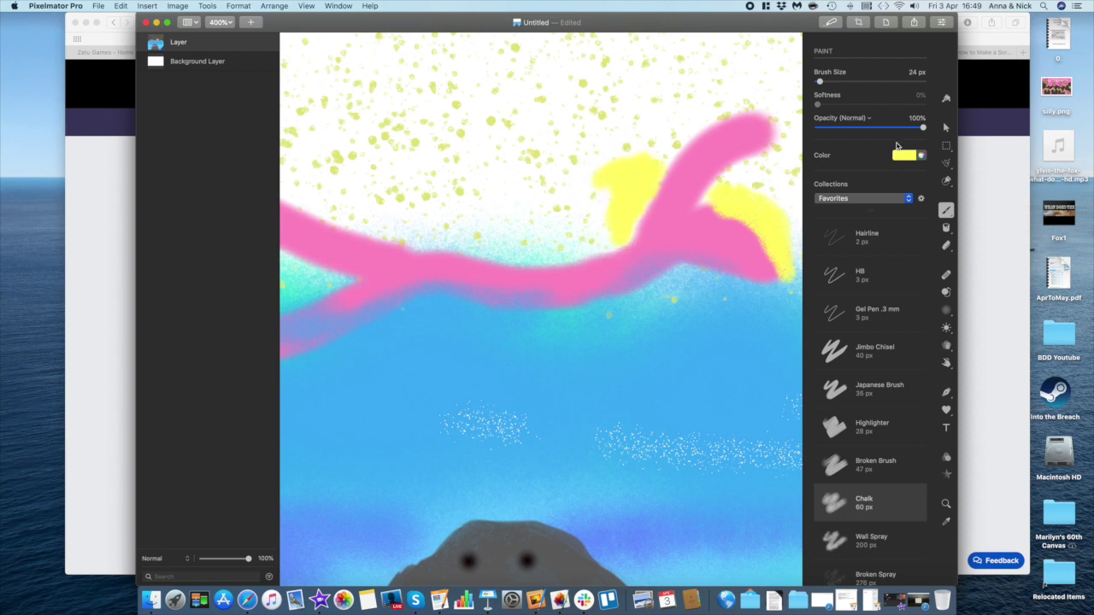
left_click(869, 308)
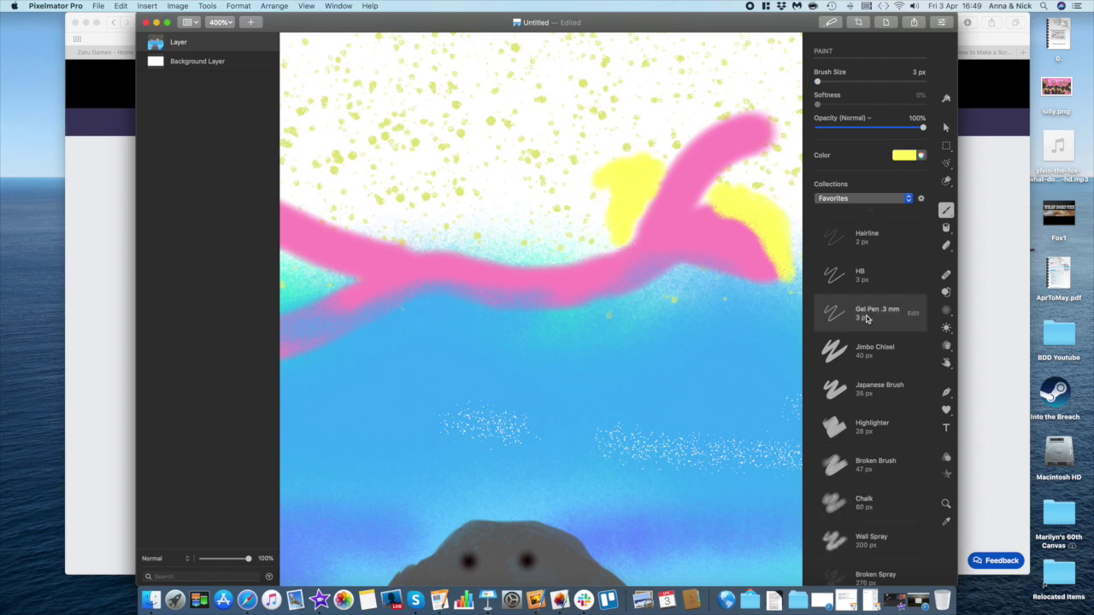
Paint a red swimsuit band across the pink body with a 42 px brush, then reset the brush to 16 px.
left_click(908, 156)
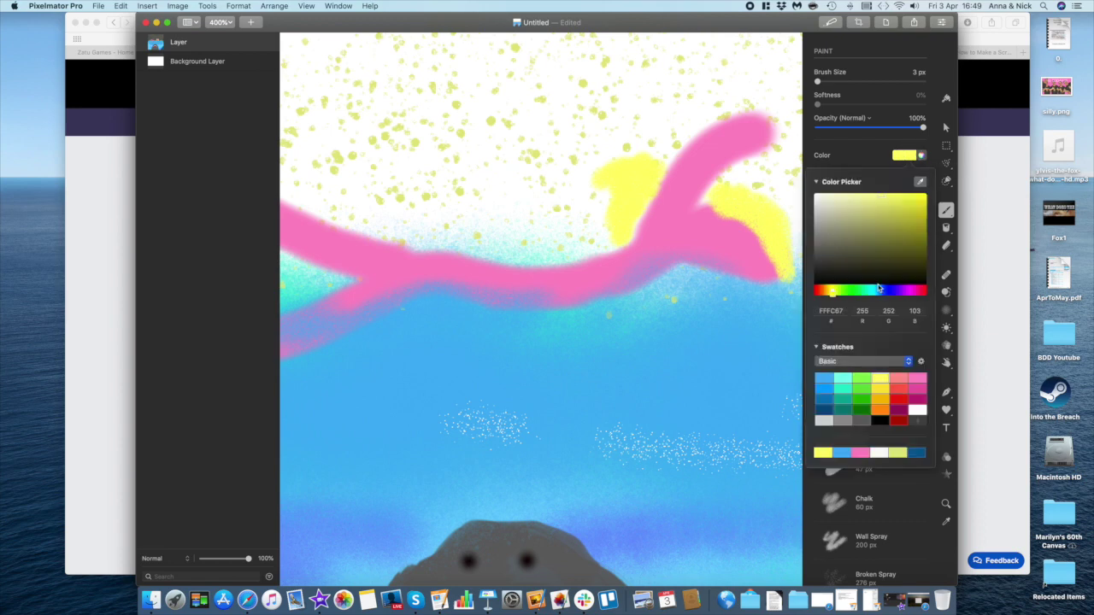
left_click(900, 401)
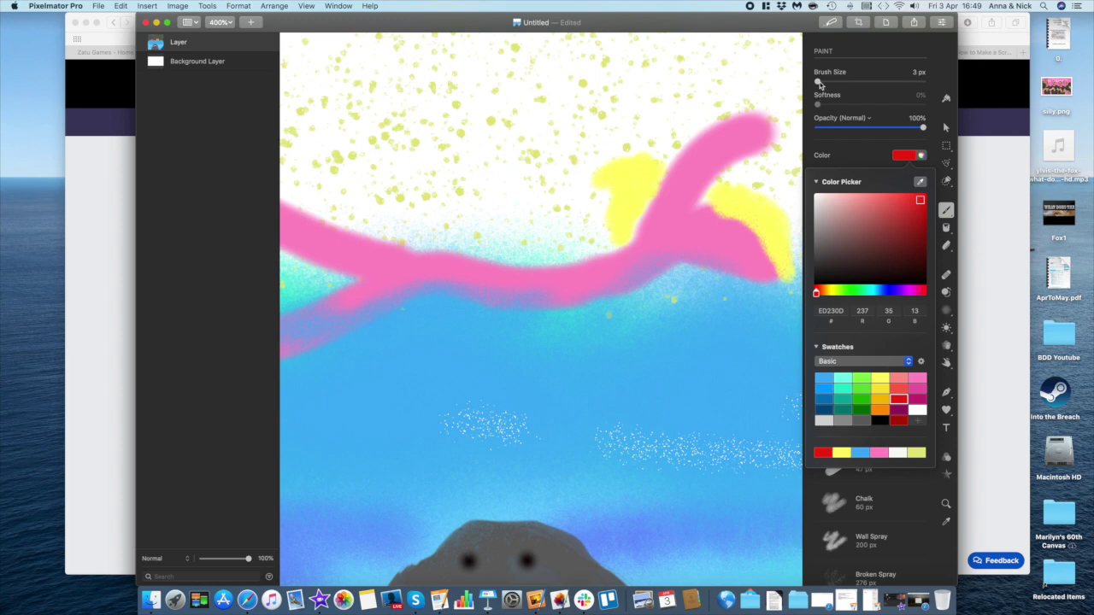
mouse_move(819, 83)
left_mouse_down()
mouse_move(841, 83)
mouse_move(822, 83)
left_mouse_up()
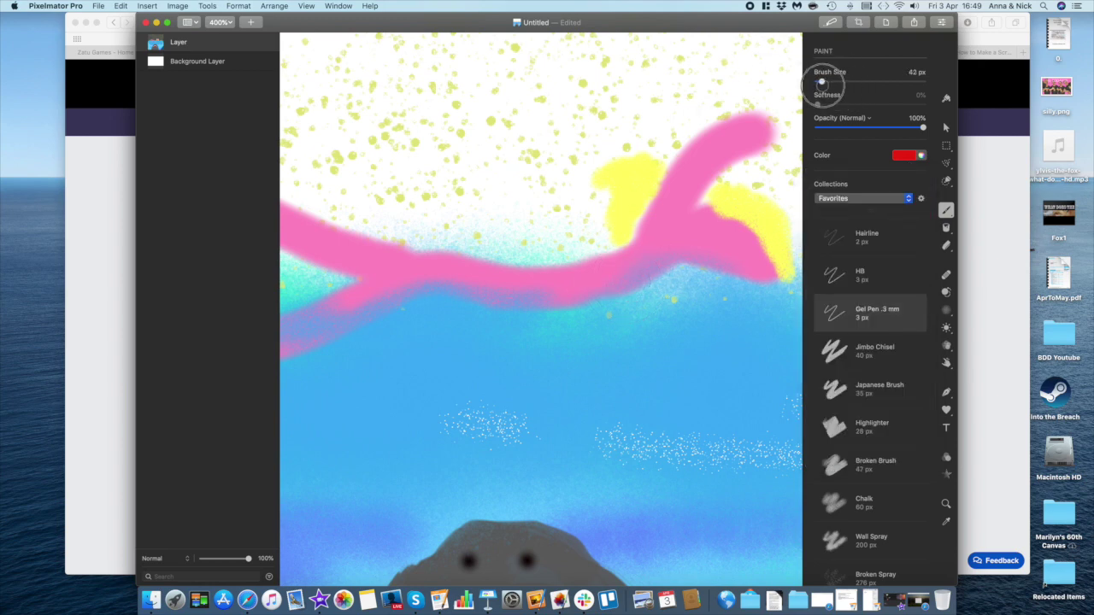
mouse_move(613, 265)
left_mouse_down()
mouse_move(649, 272)
mouse_move(512, 293)
mouse_move(421, 274)
mouse_move(605, 272)
mouse_move(529, 282)
mouse_move(405, 257)
mouse_move(384, 266)
mouse_move(386, 284)
mouse_move(423, 283)
left_mouse_up()
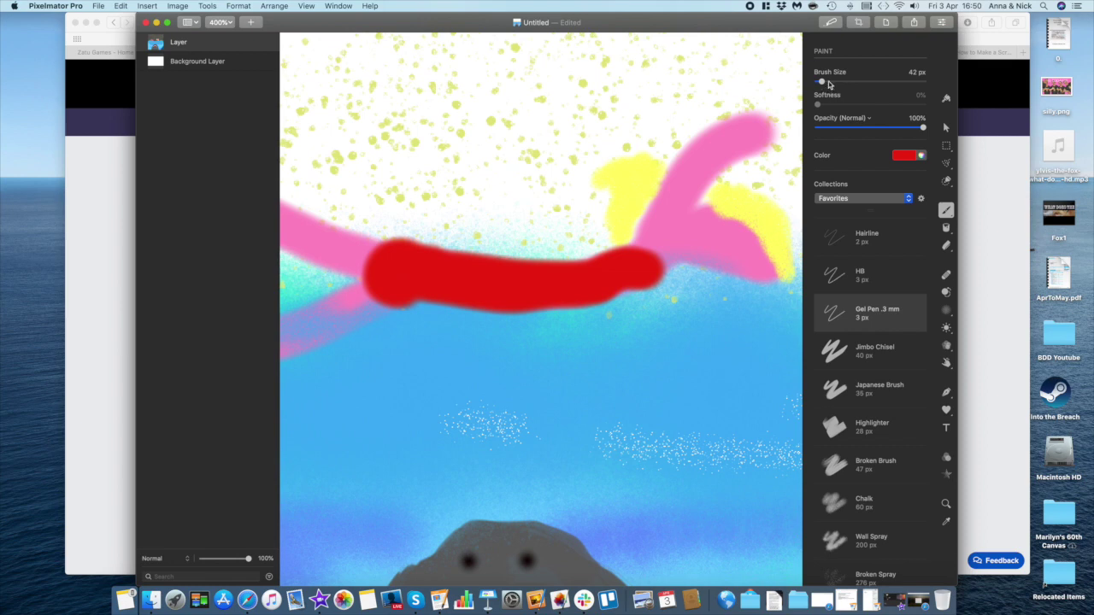
left_click_drag(822, 81, 818, 81)
left_click(856, 196)
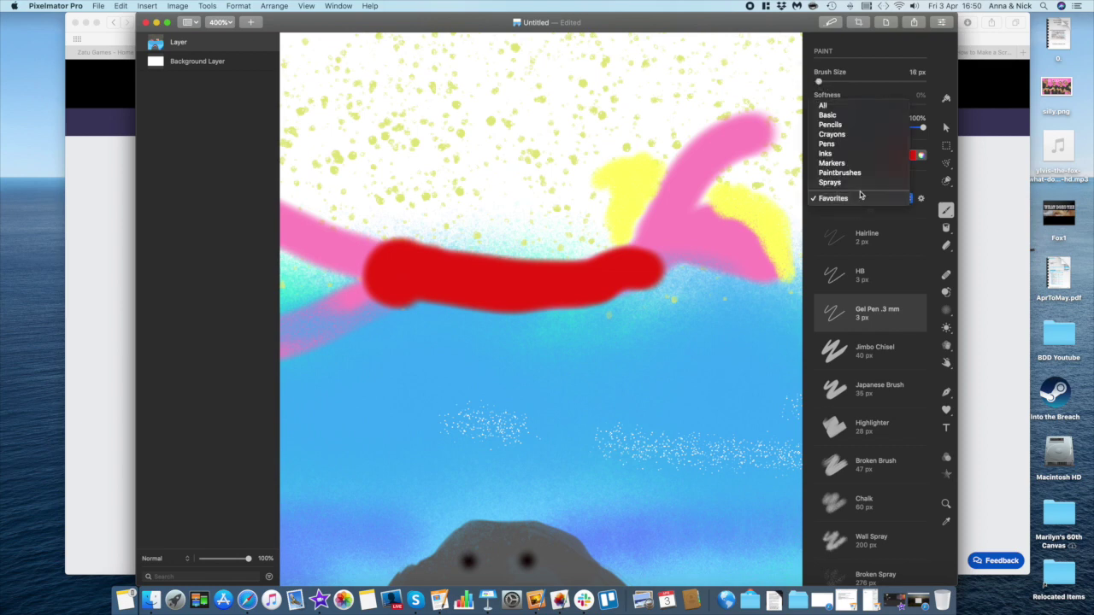
Switch to magenta and outline the swimmer's raised pink arm.
left_click(893, 219)
left_click(910, 157)
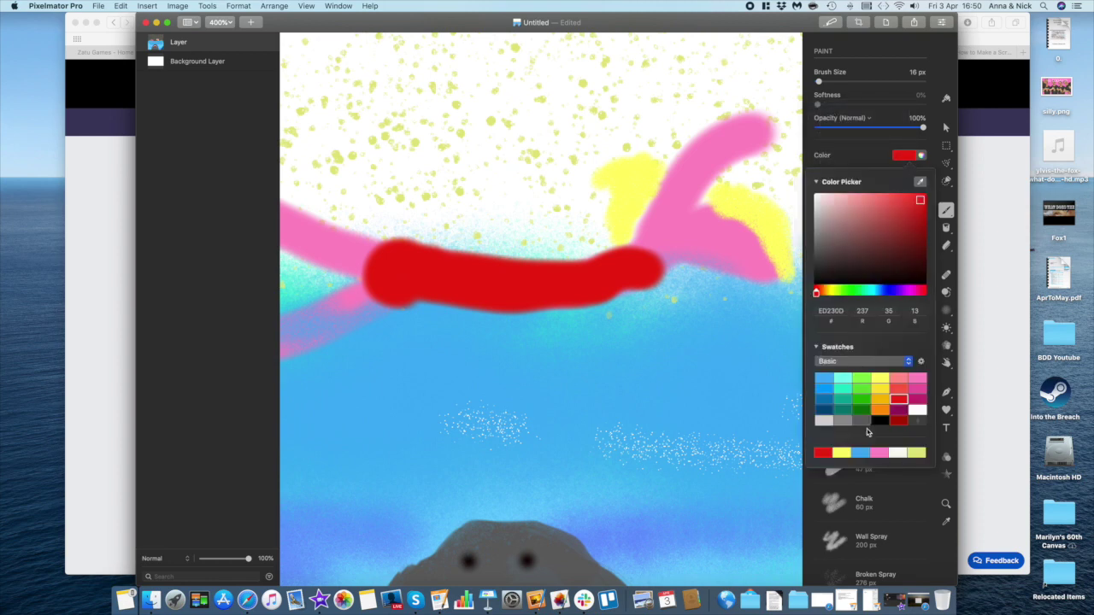
left_click(916, 402)
mouse_move(718, 220)
left_mouse_down()
mouse_move(679, 254)
mouse_move(699, 192)
mouse_move(769, 137)
mouse_move(768, 126)
mouse_move(724, 125)
mouse_move(686, 144)
mouse_move(639, 237)
left_mouse_up()
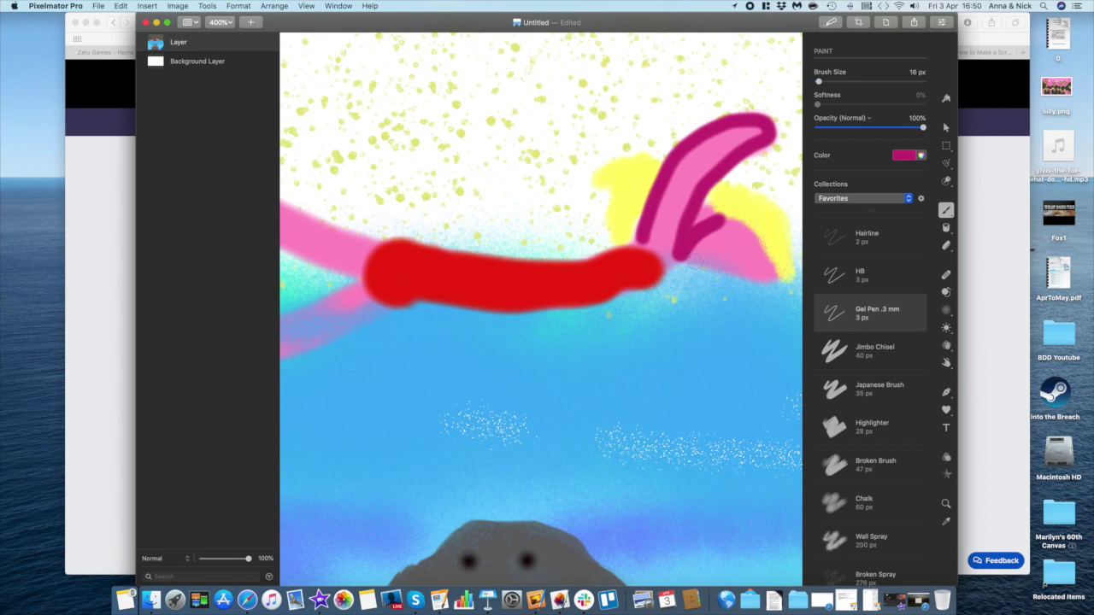
mouse_move(723, 221)
left_mouse_down()
mouse_move(739, 217)
mouse_move(768, 266)
left_mouse_up()
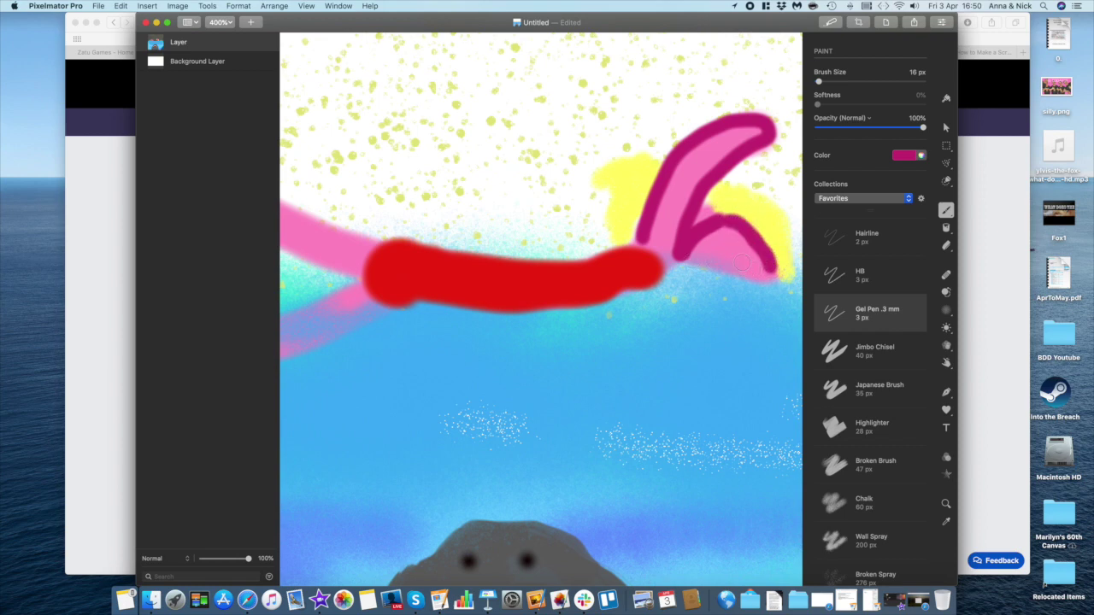
Dot two magenta eye marks on the face and outline the left arm down to the swimsuit.
left_click(742, 264)
left_click_drag(709, 252, 710, 266)
scroll(672, 297, "left", 10)
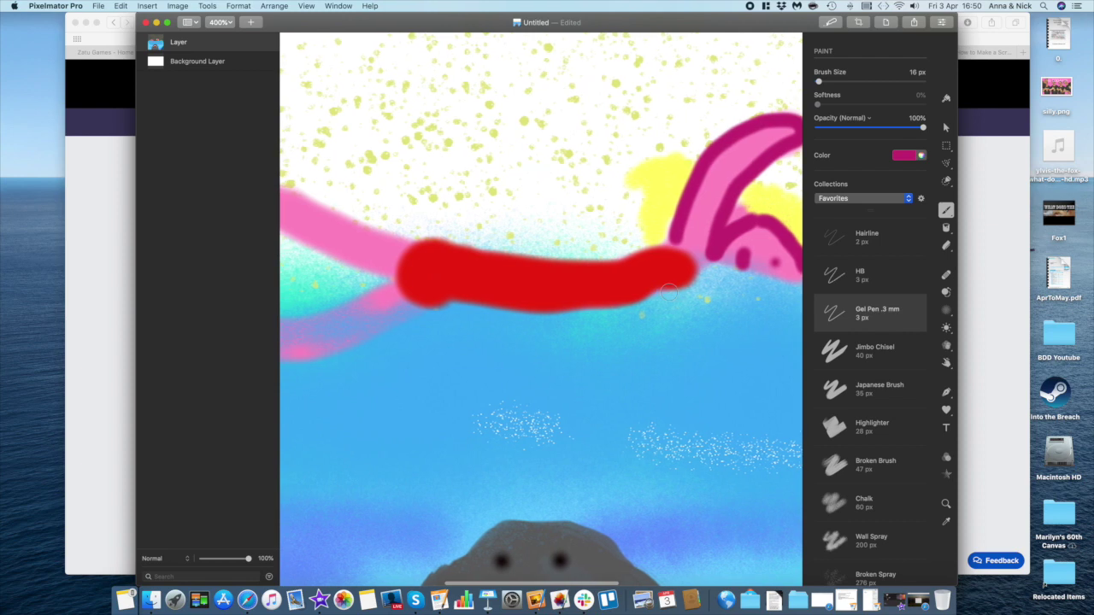
mouse_move(502, 237)
left_mouse_down()
mouse_move(481, 252)
mouse_move(455, 225)
mouse_move(484, 181)
mouse_move(542, 184)
mouse_move(654, 241)
left_mouse_up()
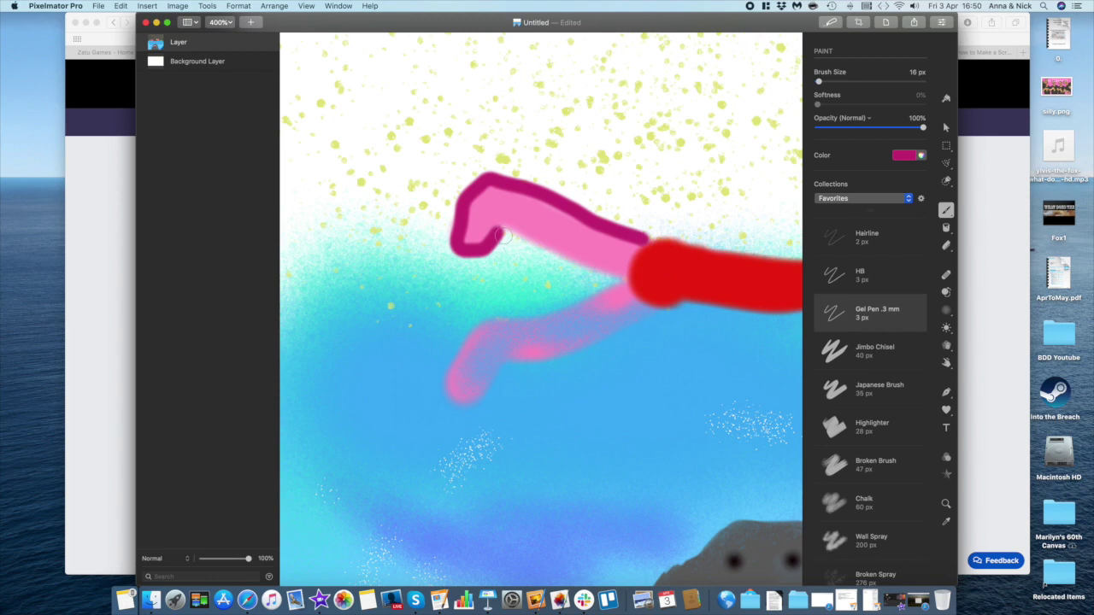
mouse_move(495, 231)
left_mouse_down()
mouse_move(626, 272)
mouse_move(603, 291)
left_mouse_up()
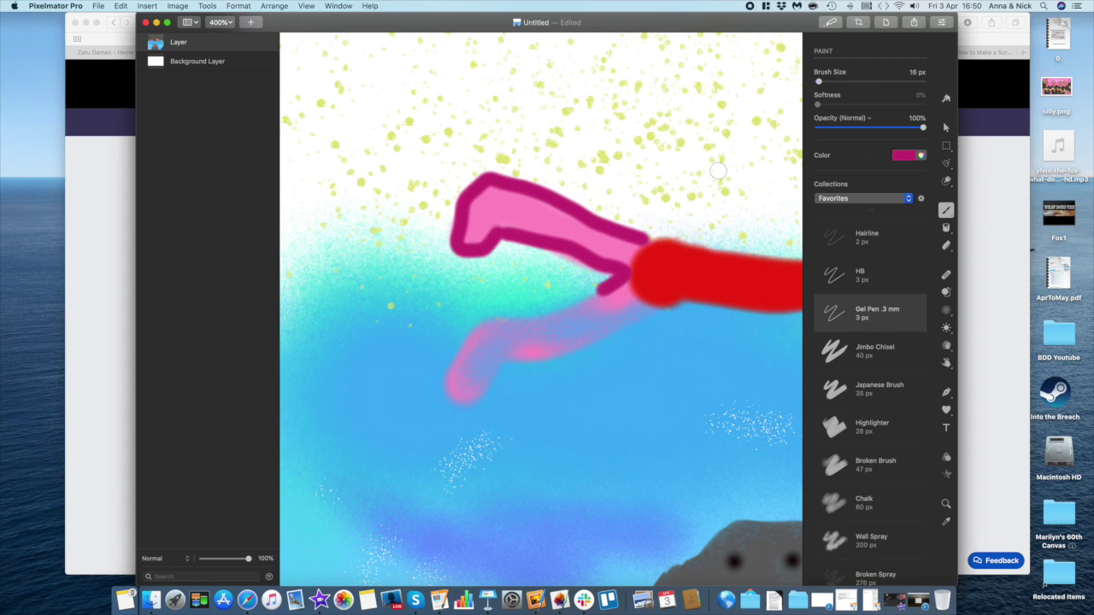
Zoom the canvas out from 400% to 100% to see the whole scene.
scroll(718, 171, "down", 5)
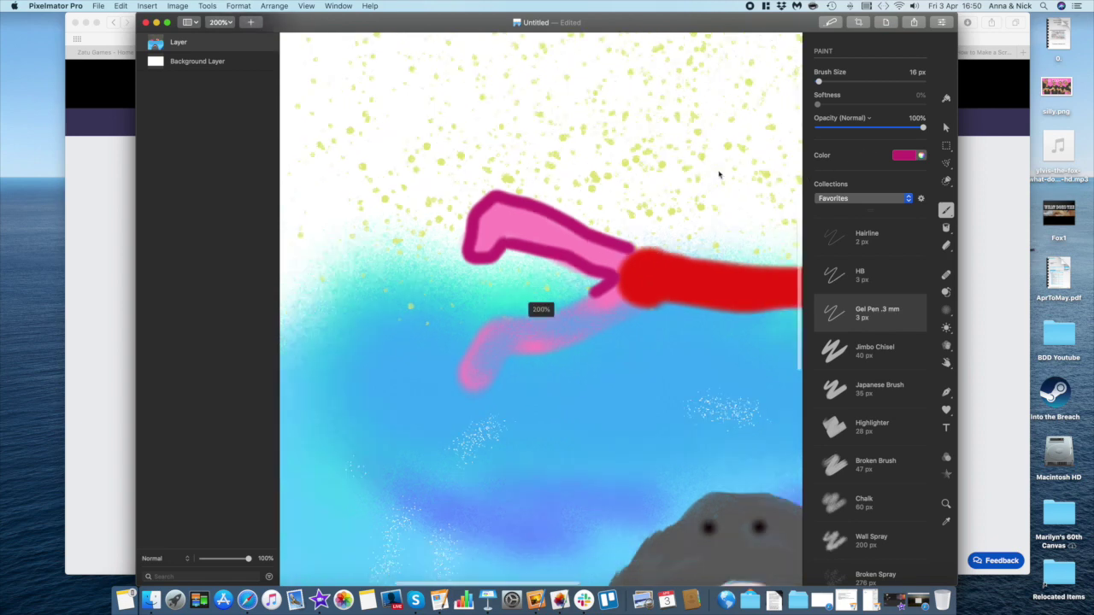